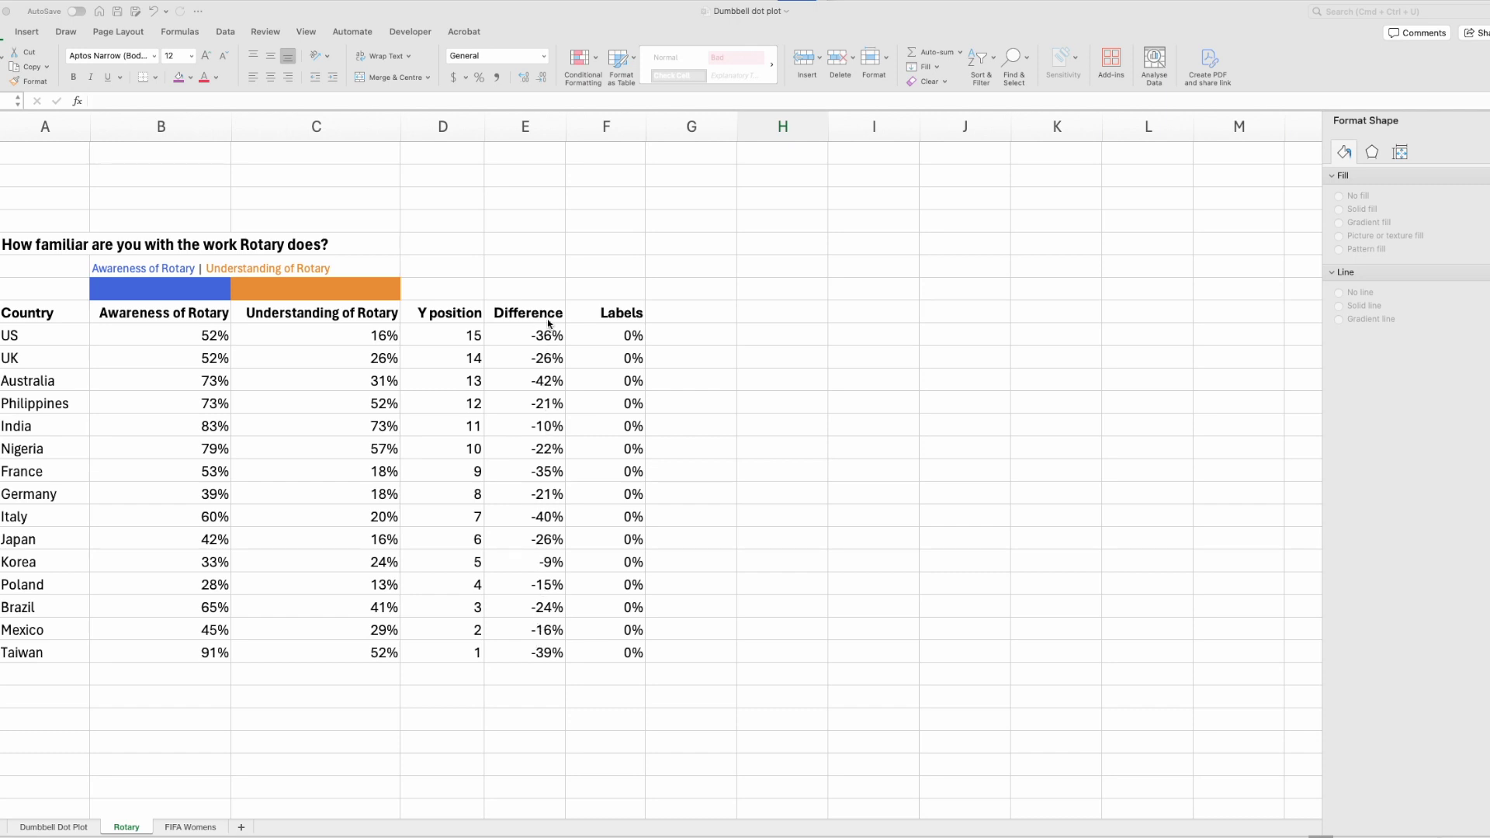
Step: Insert a plain scatter chart from C8:D23 (Understanding of Rotary against Y position)
{"action": "left_click", "coordinate": [322, 310]}
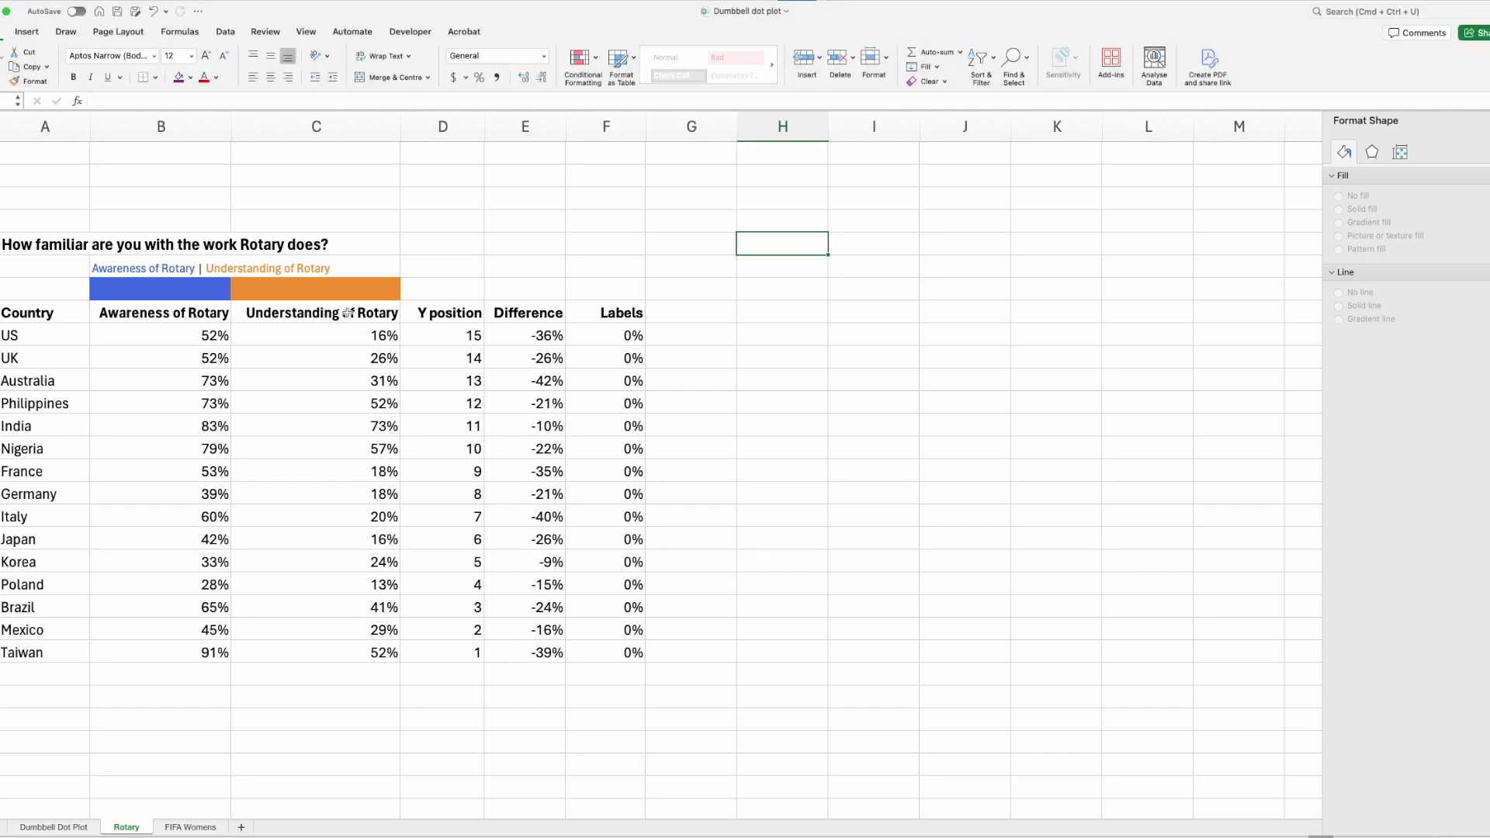
{"action": "left_click", "coordinate": [354, 312]}
{"action": "left_click_drag", "start_coordinate": [355, 313], "coordinate": [444, 652]}
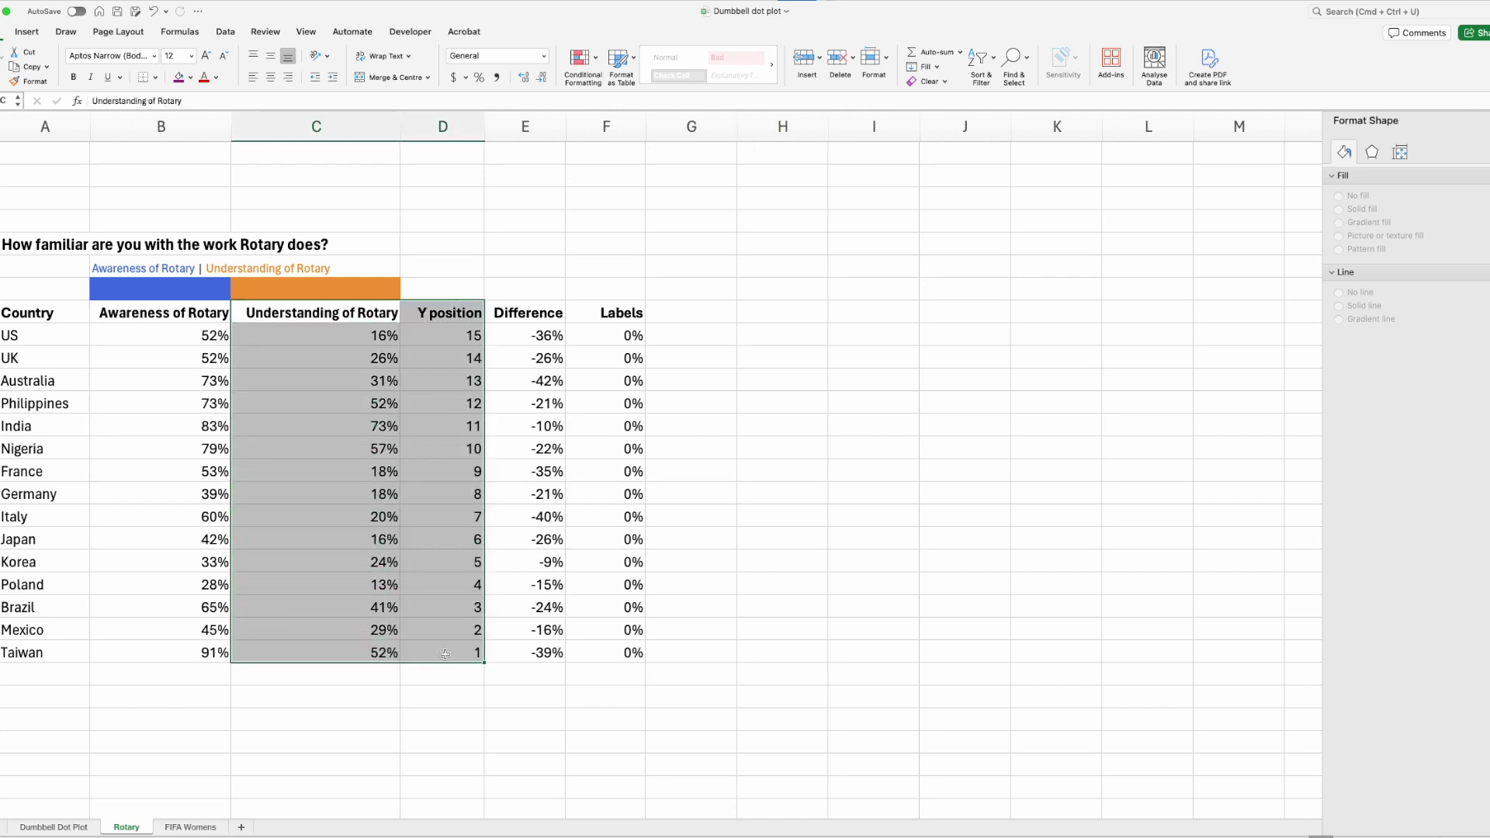
{"action": "left_click", "coordinate": [36, 36]}
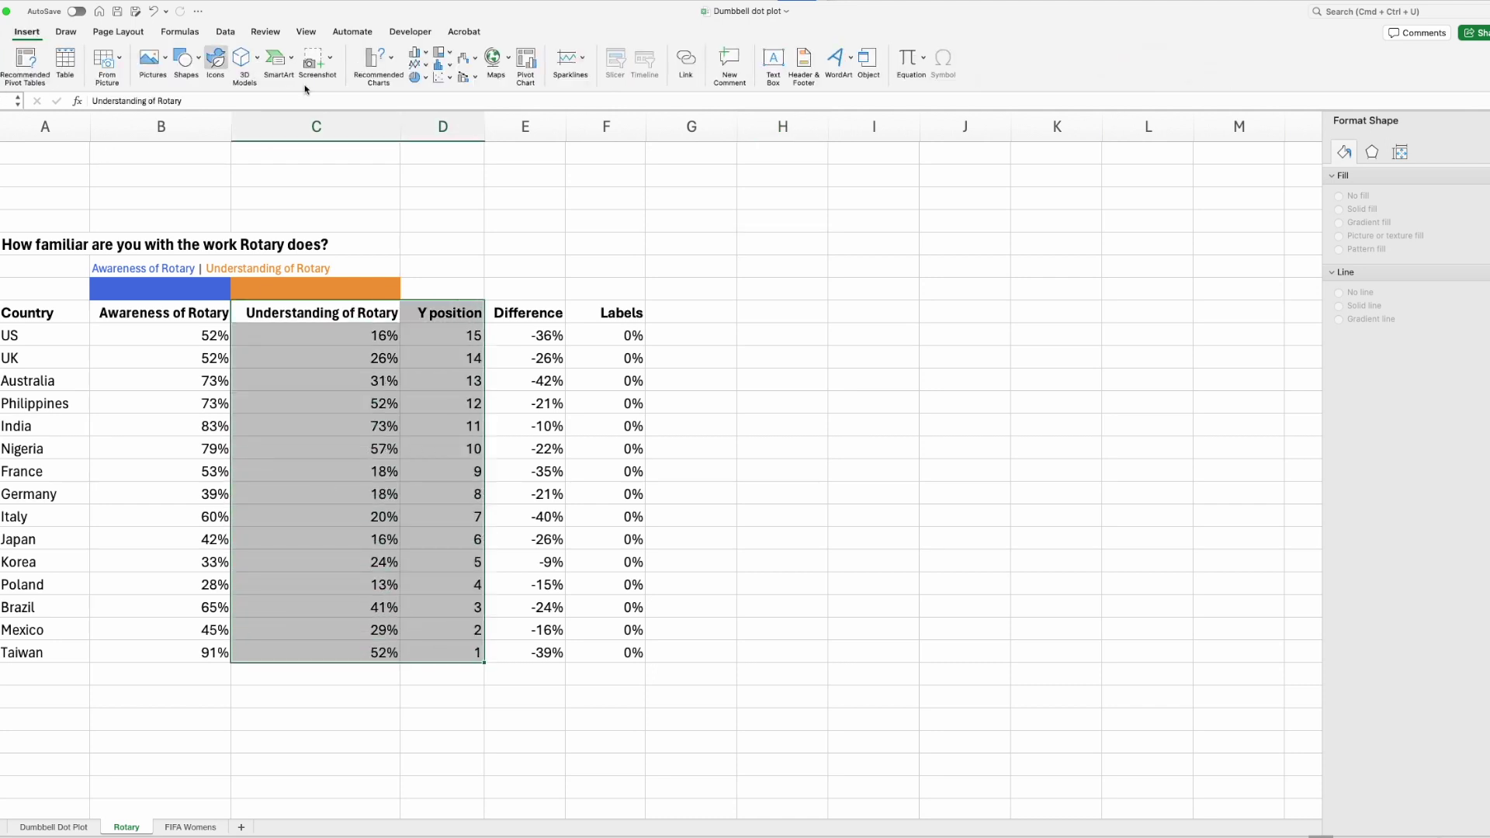
{"action": "left_click", "coordinate": [442, 78]}
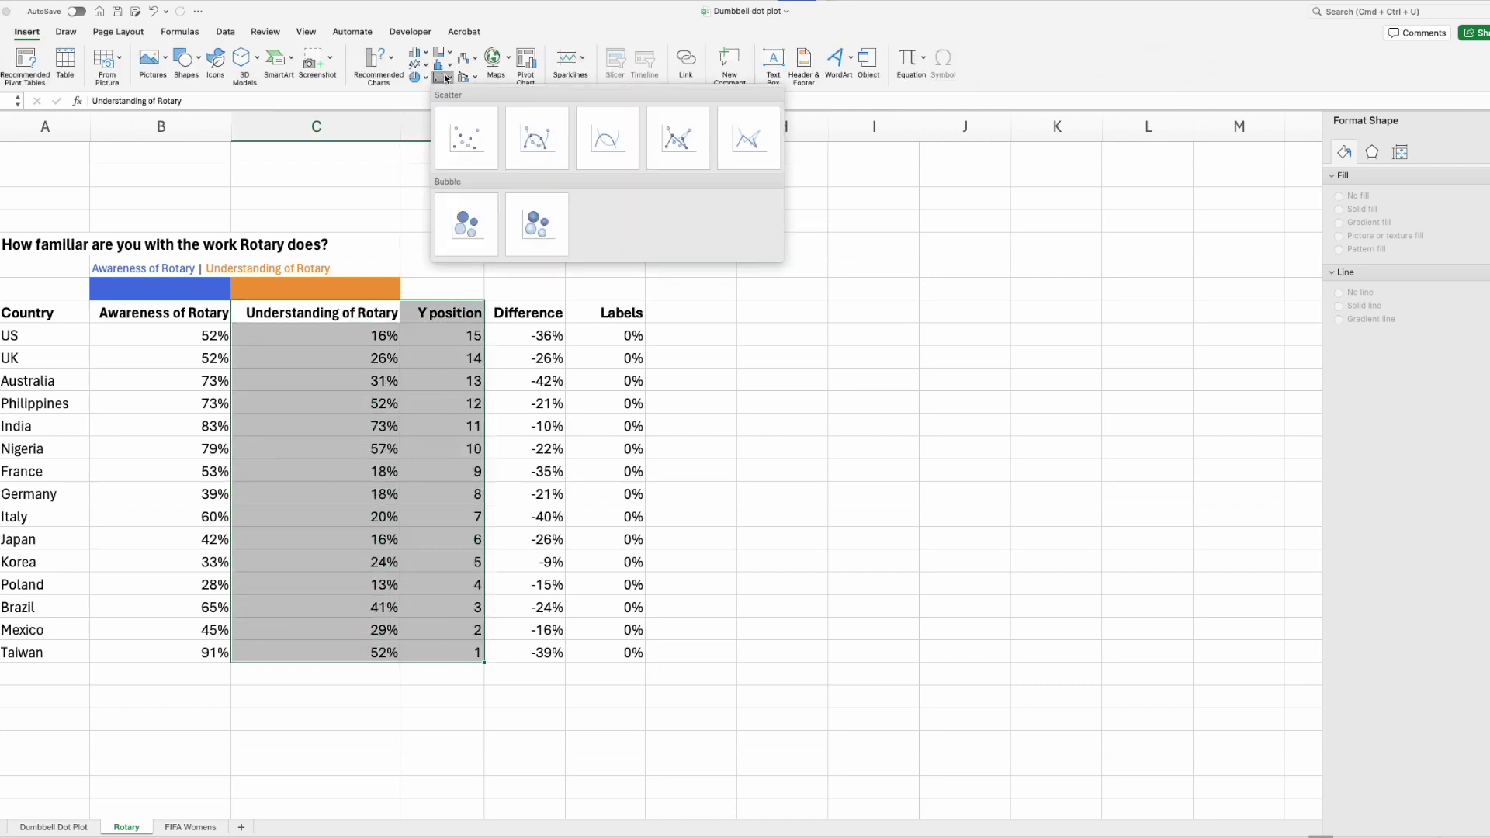
{"action": "left_click", "coordinate": [472, 142]}
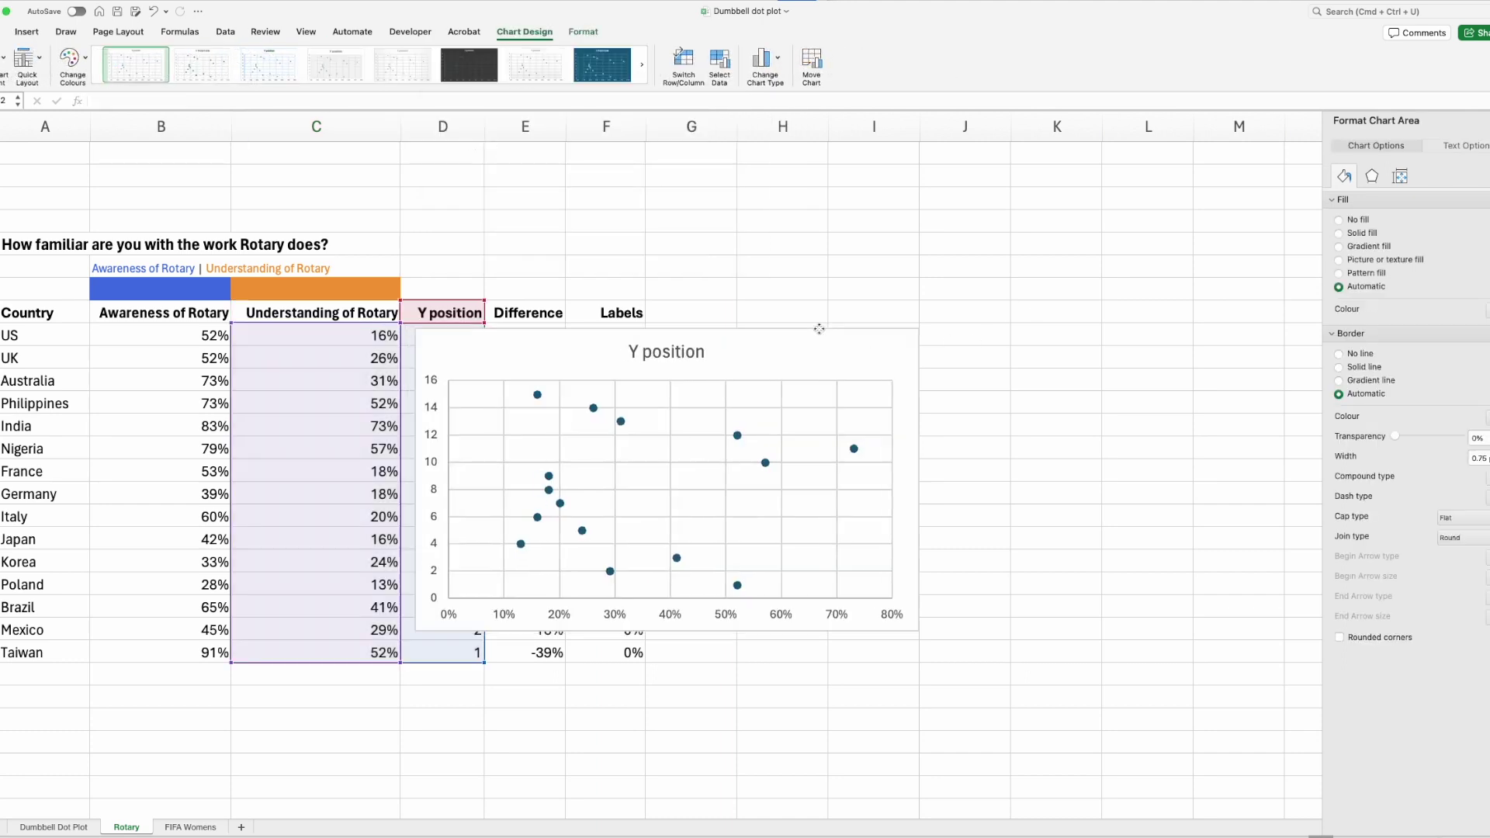
Step: Move the chart to the right of the table and enlarge it slightly
{"action": "left_click_drag", "start_coordinate": [782, 336], "coordinate": [1047, 321]}
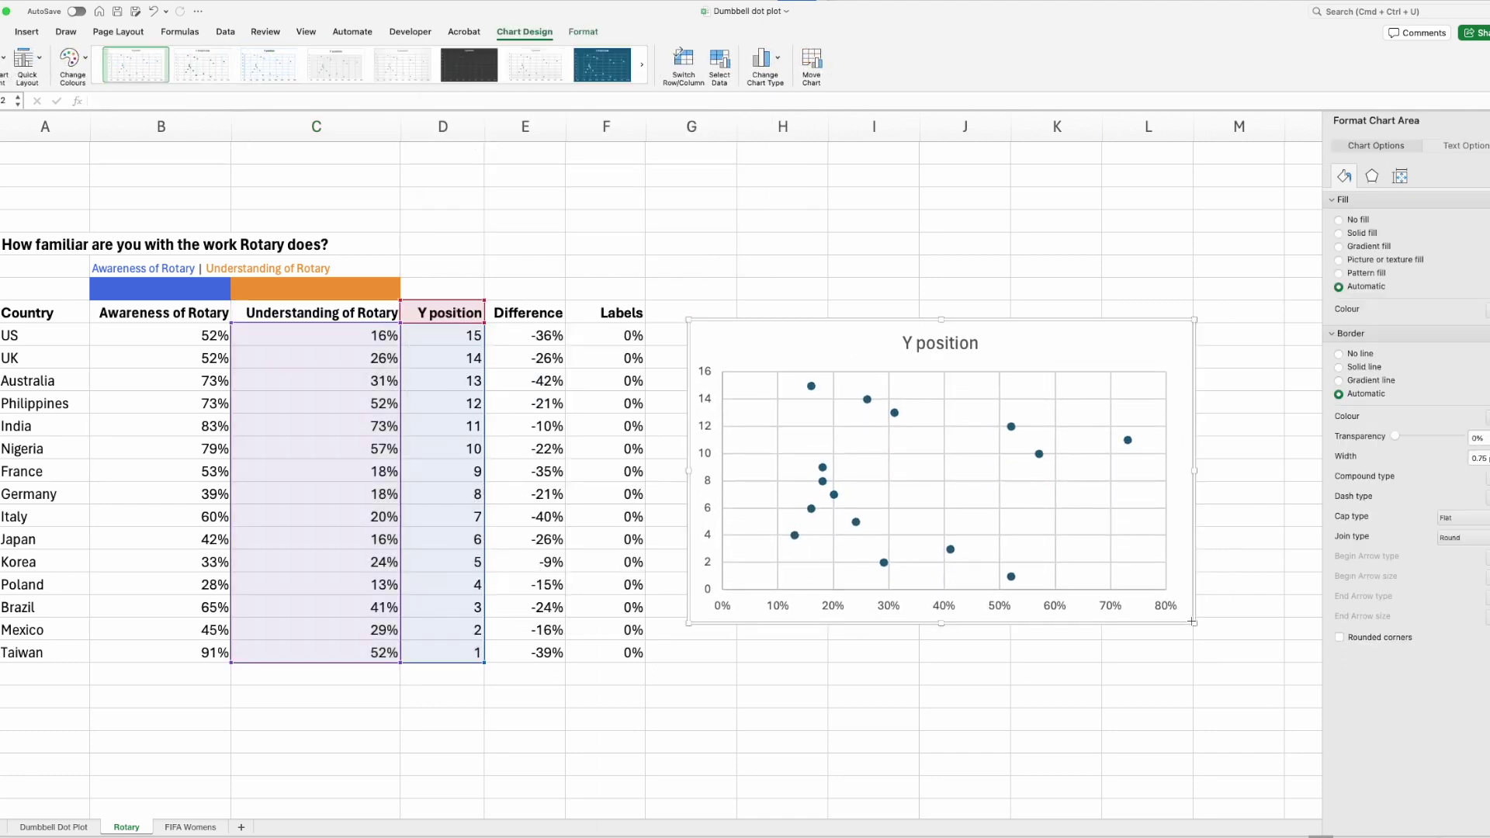
{"action": "left_click_drag", "start_coordinate": [1193, 621], "coordinate": [1254, 662]}
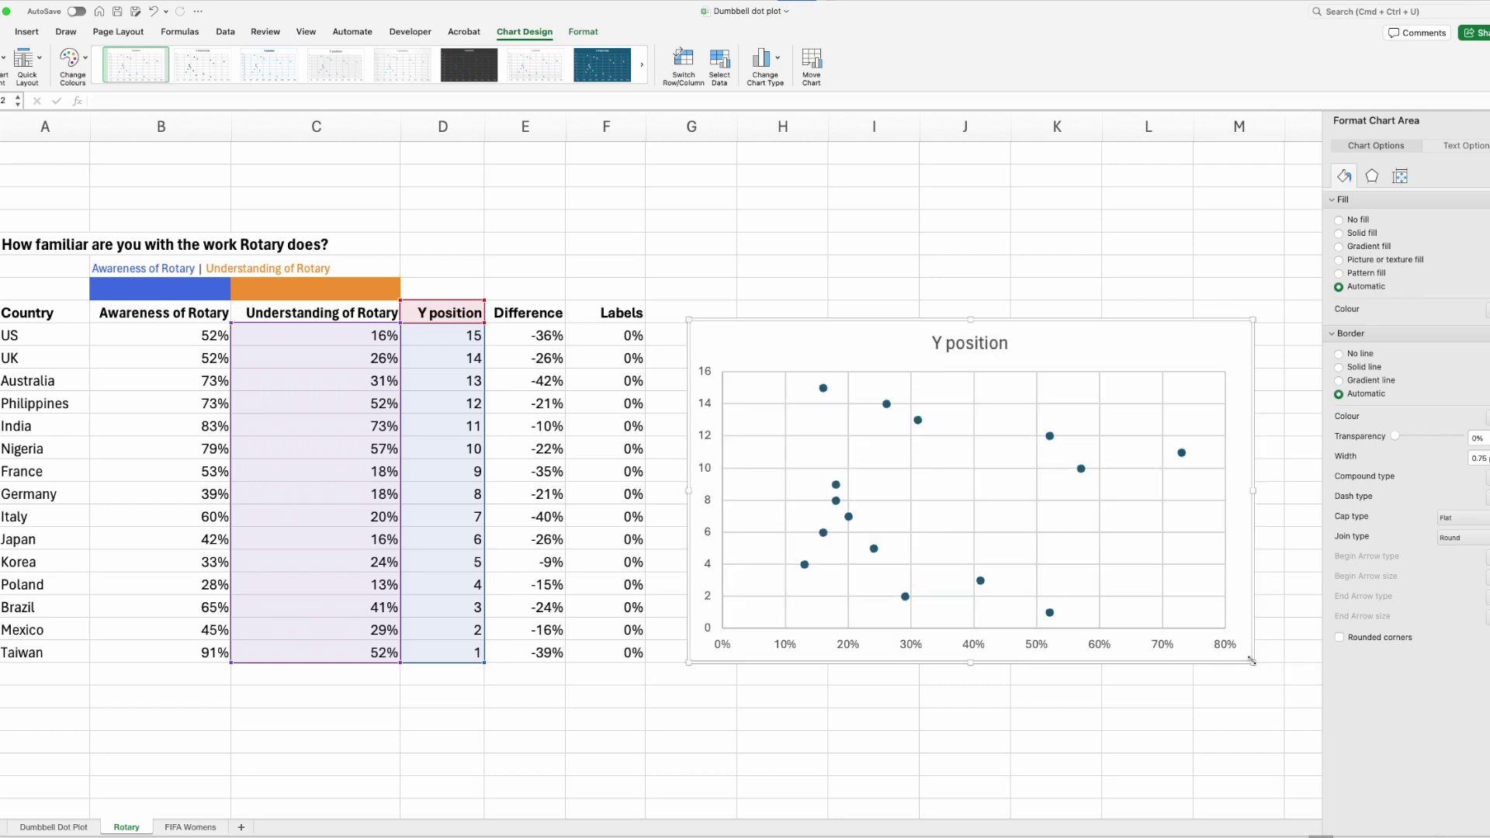
{"action": "left_click", "coordinate": [813, 451]}
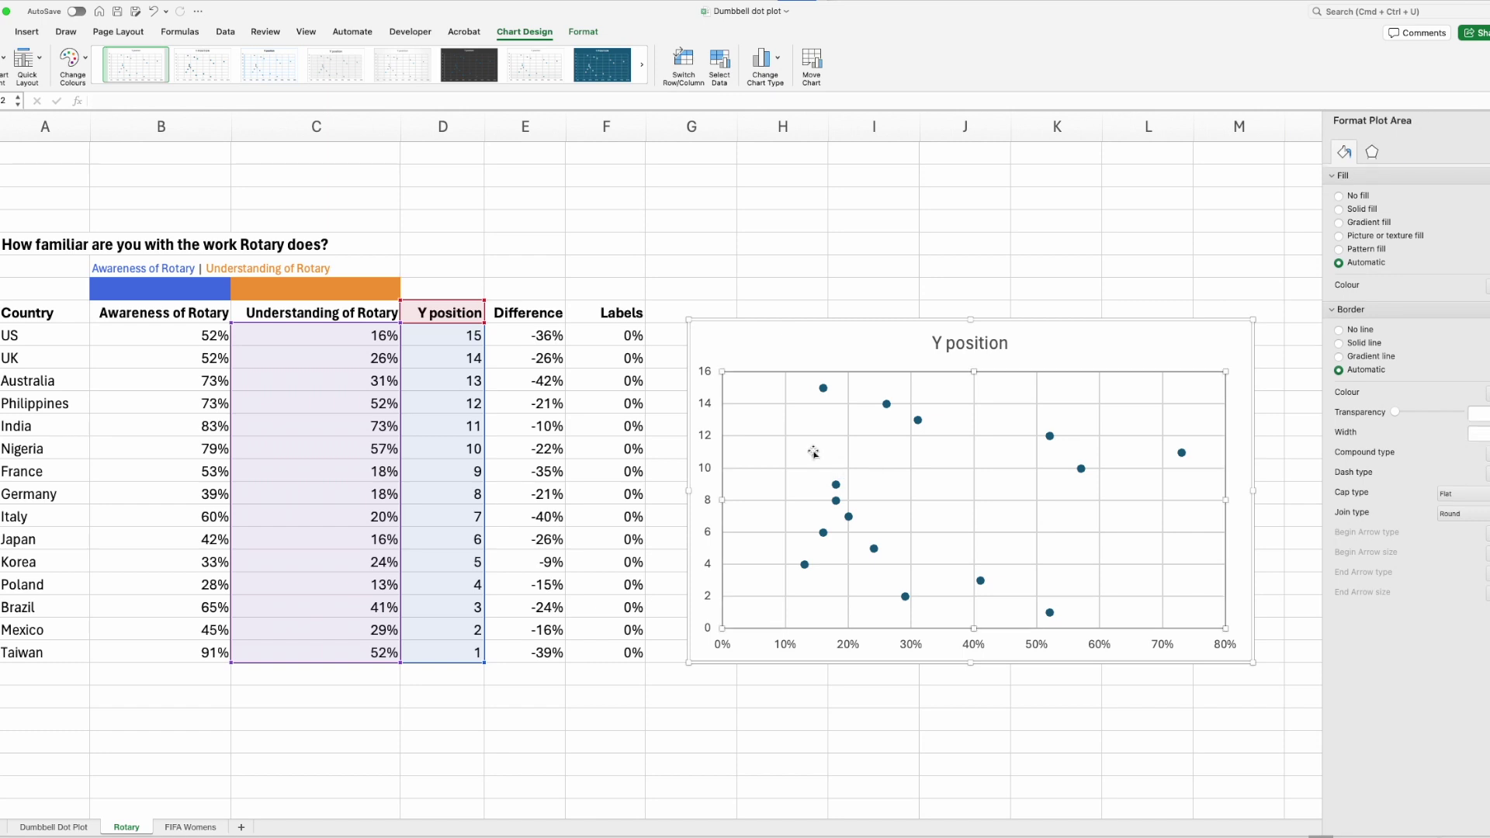
Step: In Select Data, name the existing series from header cell C8, Understanding of Rotary
{"action": "right_click", "coordinate": [814, 452]}
{"action": "left_click", "coordinate": [873, 528]}
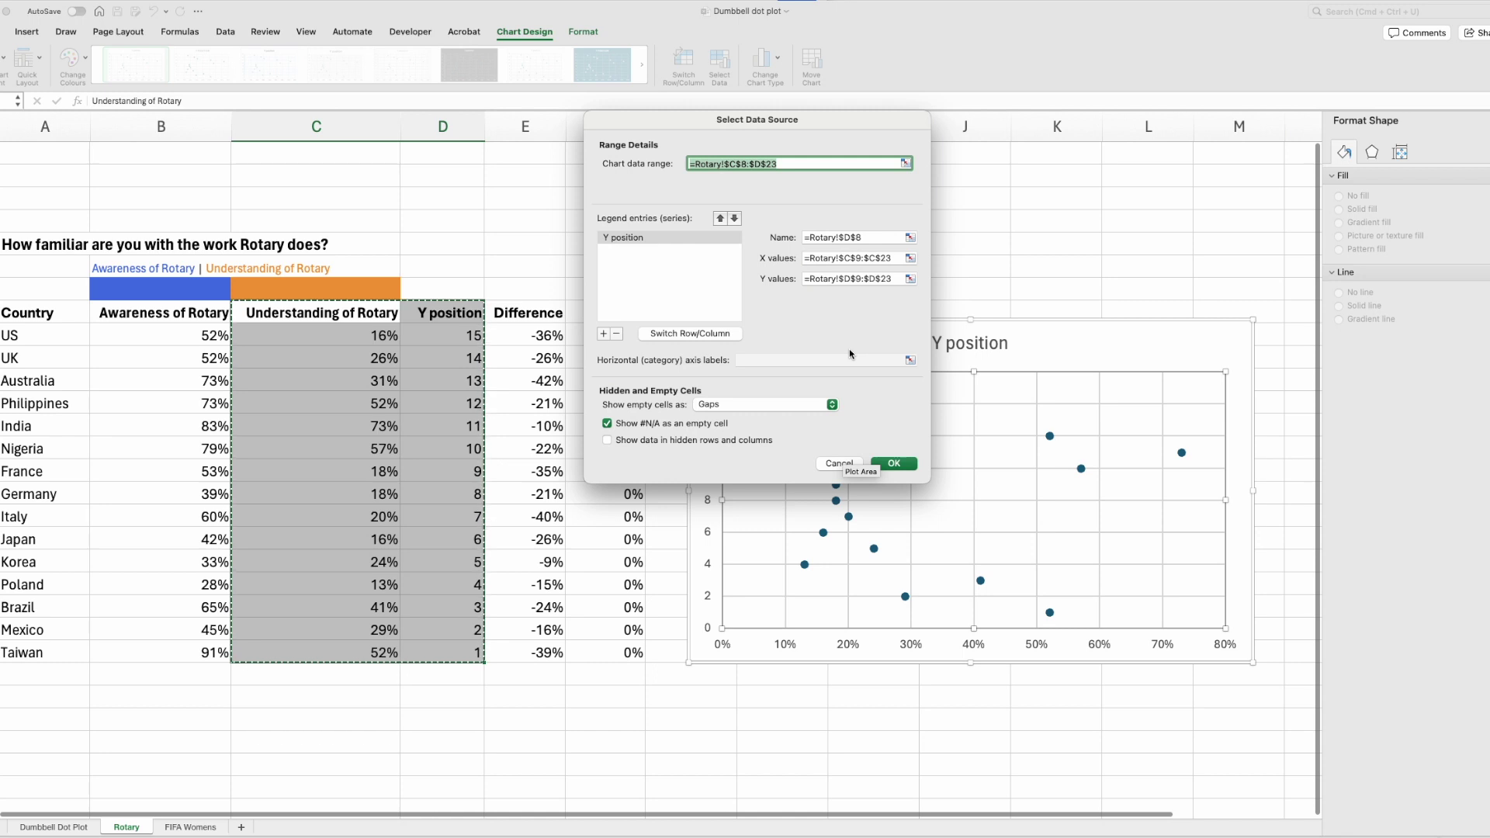
{"action": "left_click", "coordinate": [910, 238]}
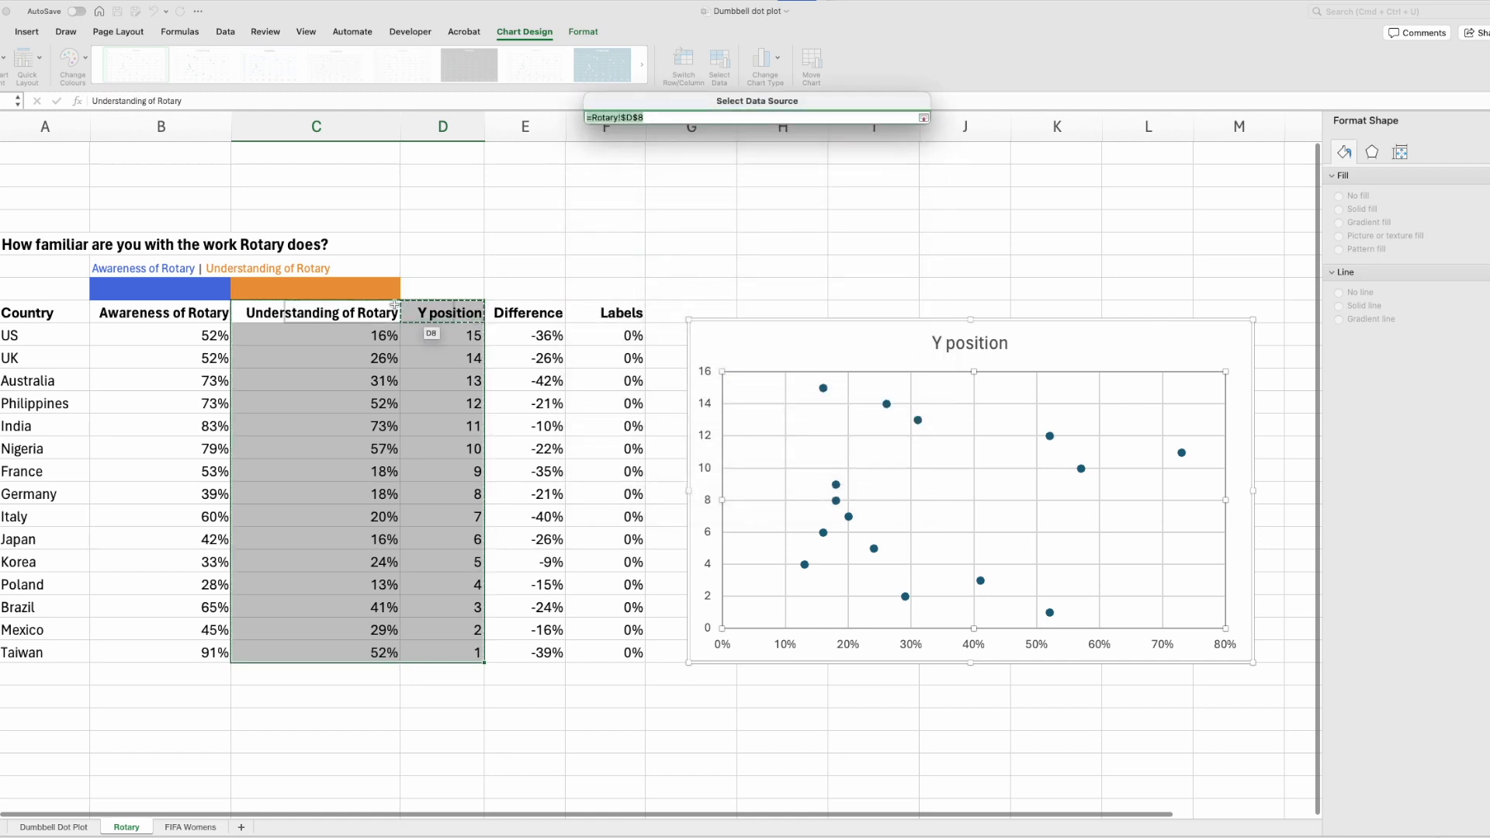
{"action": "left_click", "coordinate": [341, 312]}
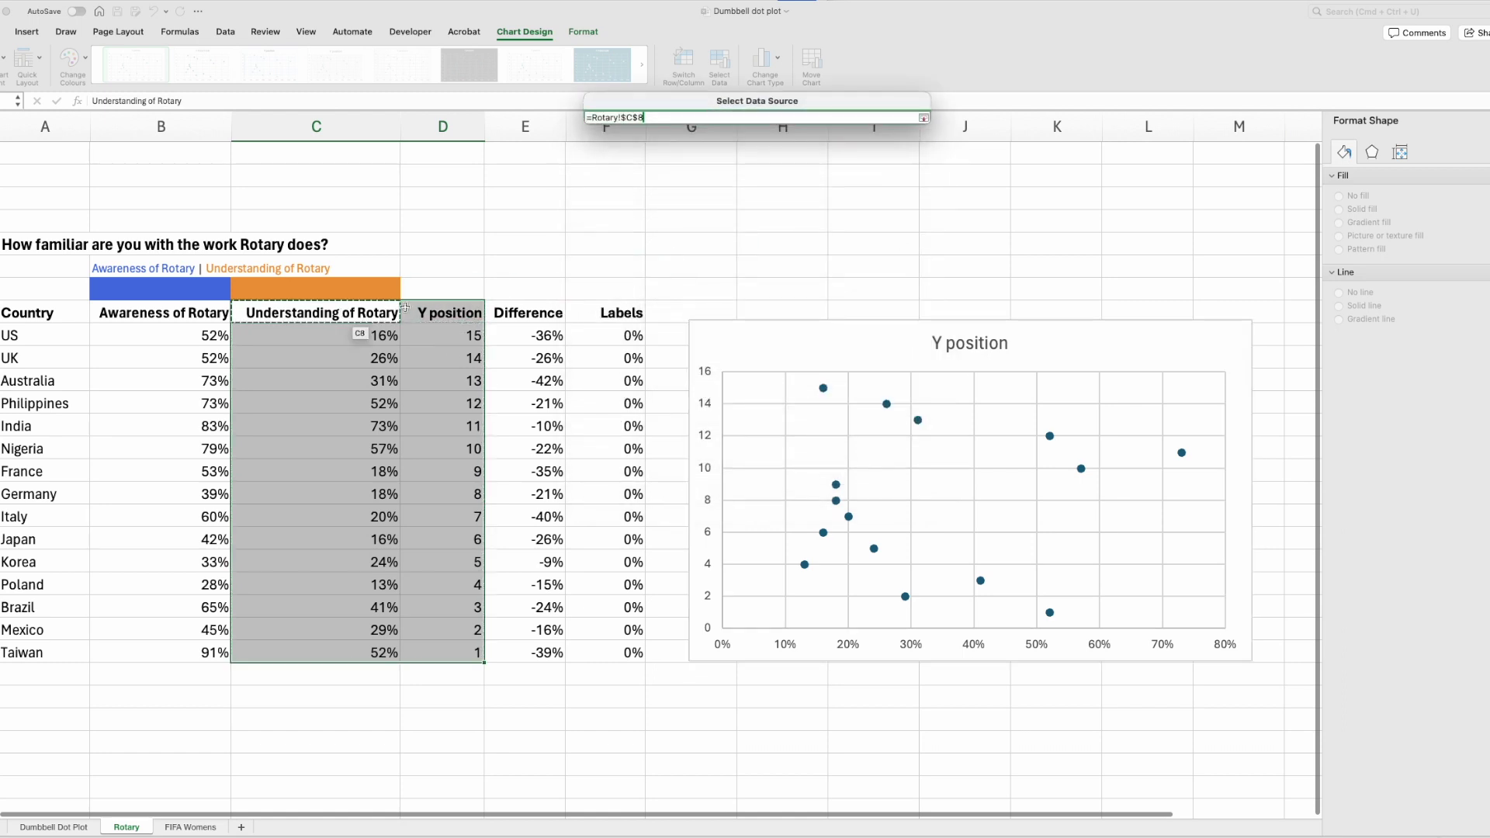
{"action": "left_click", "coordinate": [924, 118]}
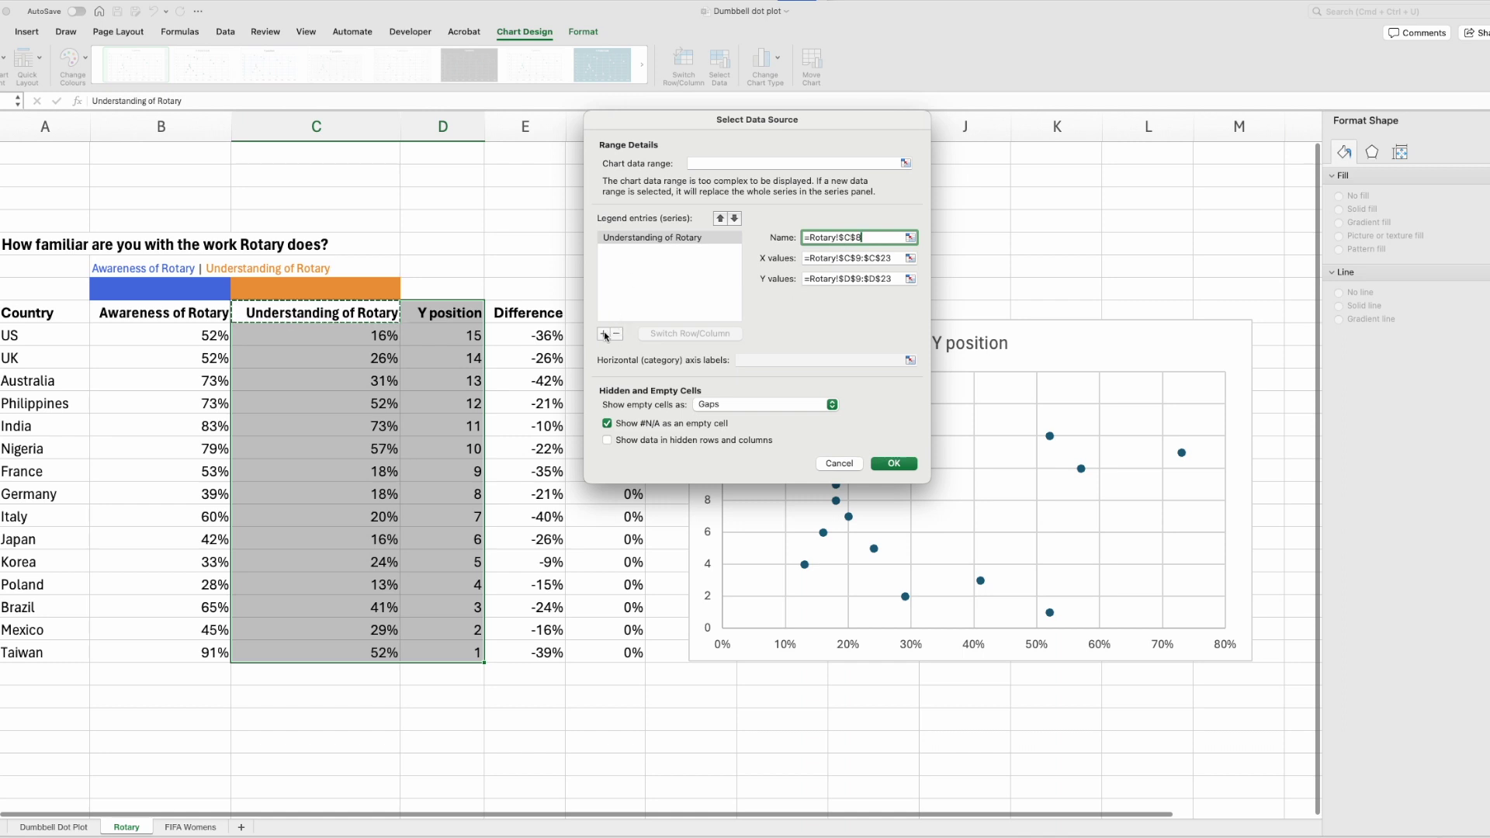
Step: Add an Awareness of Rotary series: name B8, X values B9:B23, Y values D9:D23
{"action": "left_click", "coordinate": [604, 335]}
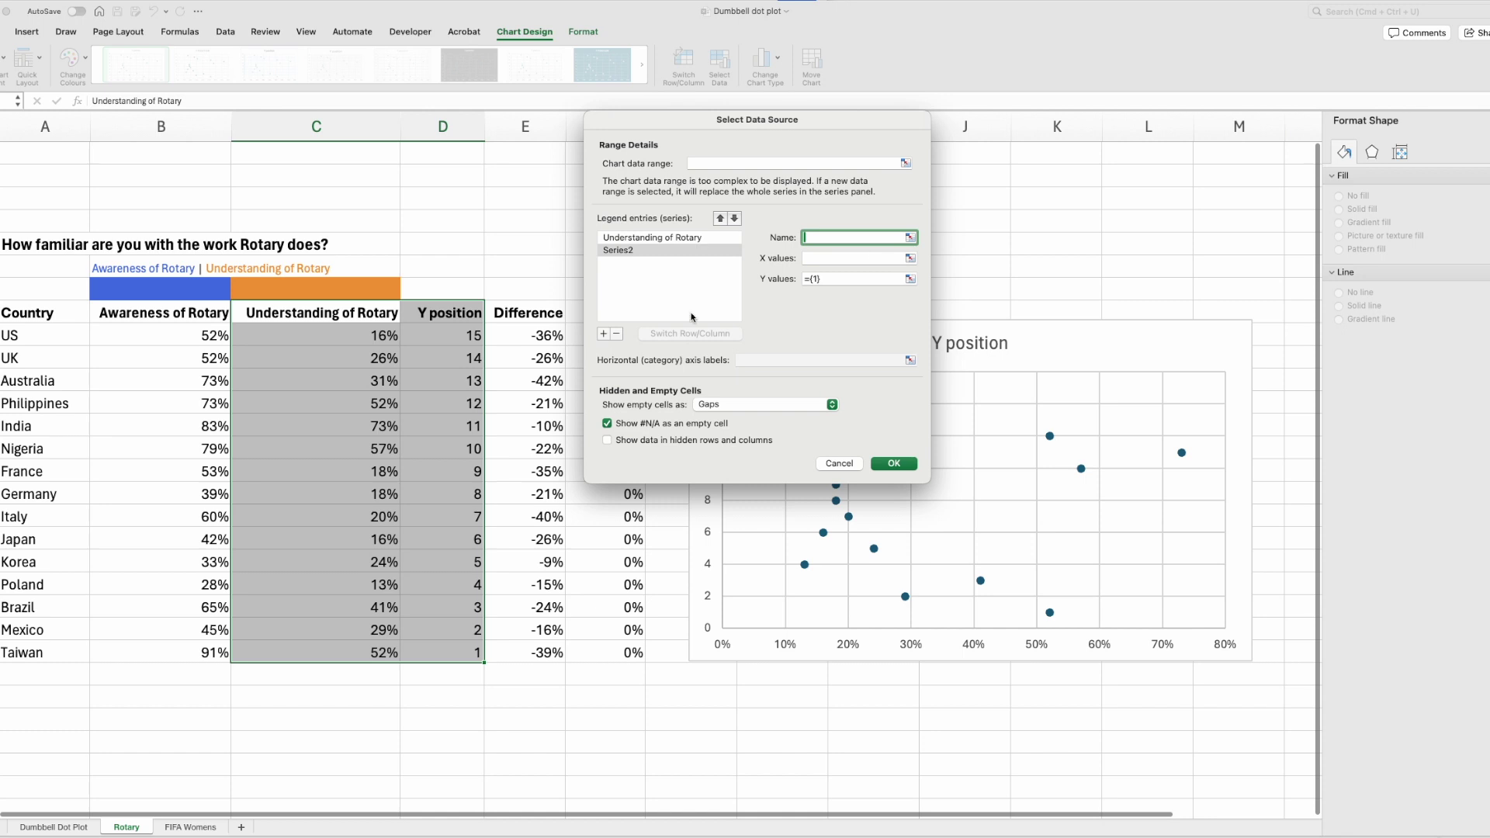
{"action": "left_click", "coordinate": [910, 238]}
{"action": "left_click", "coordinate": [150, 313]}
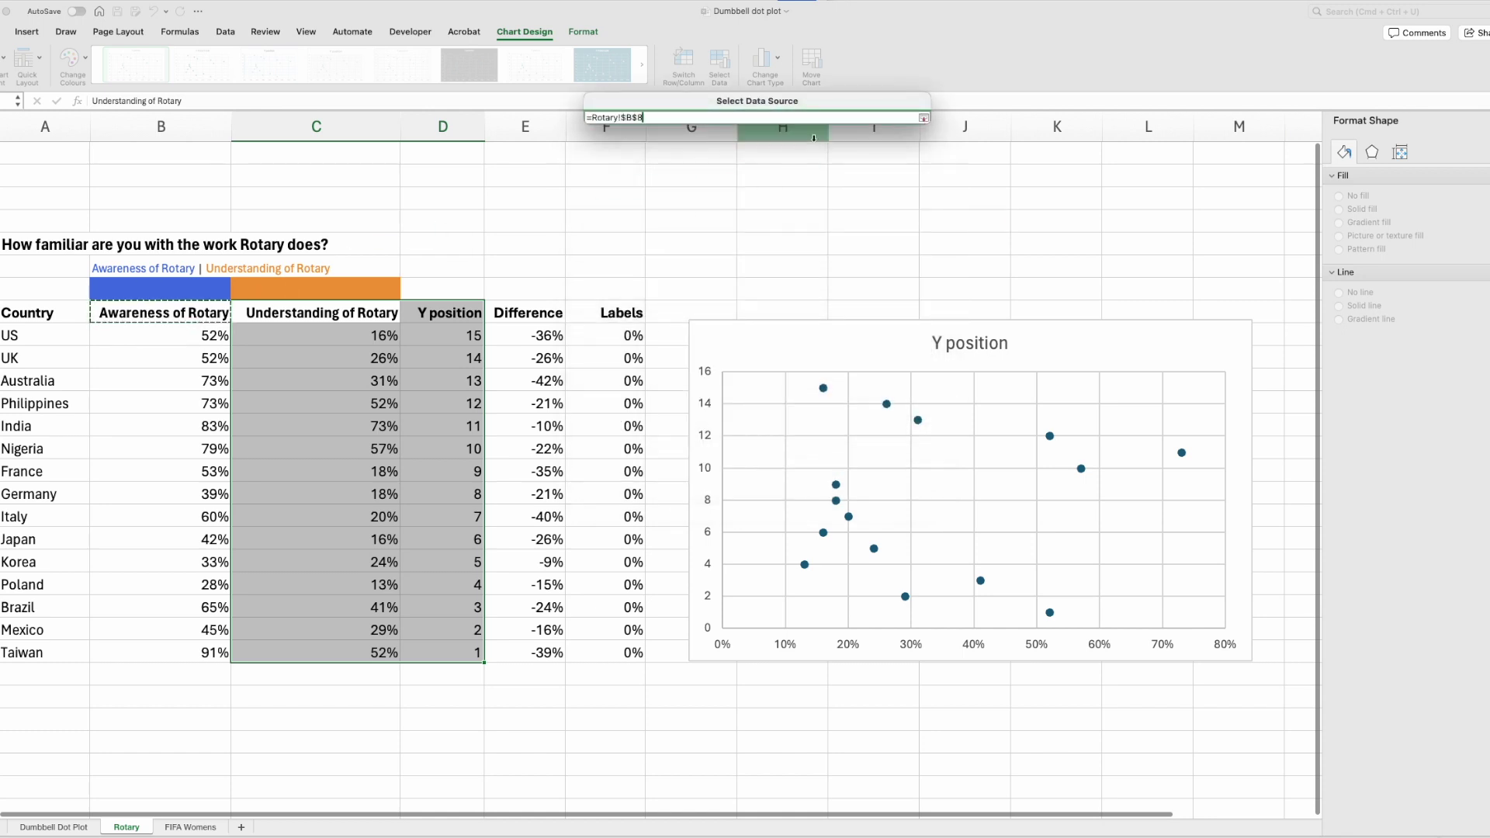
{"action": "left_click", "coordinate": [923, 118]}
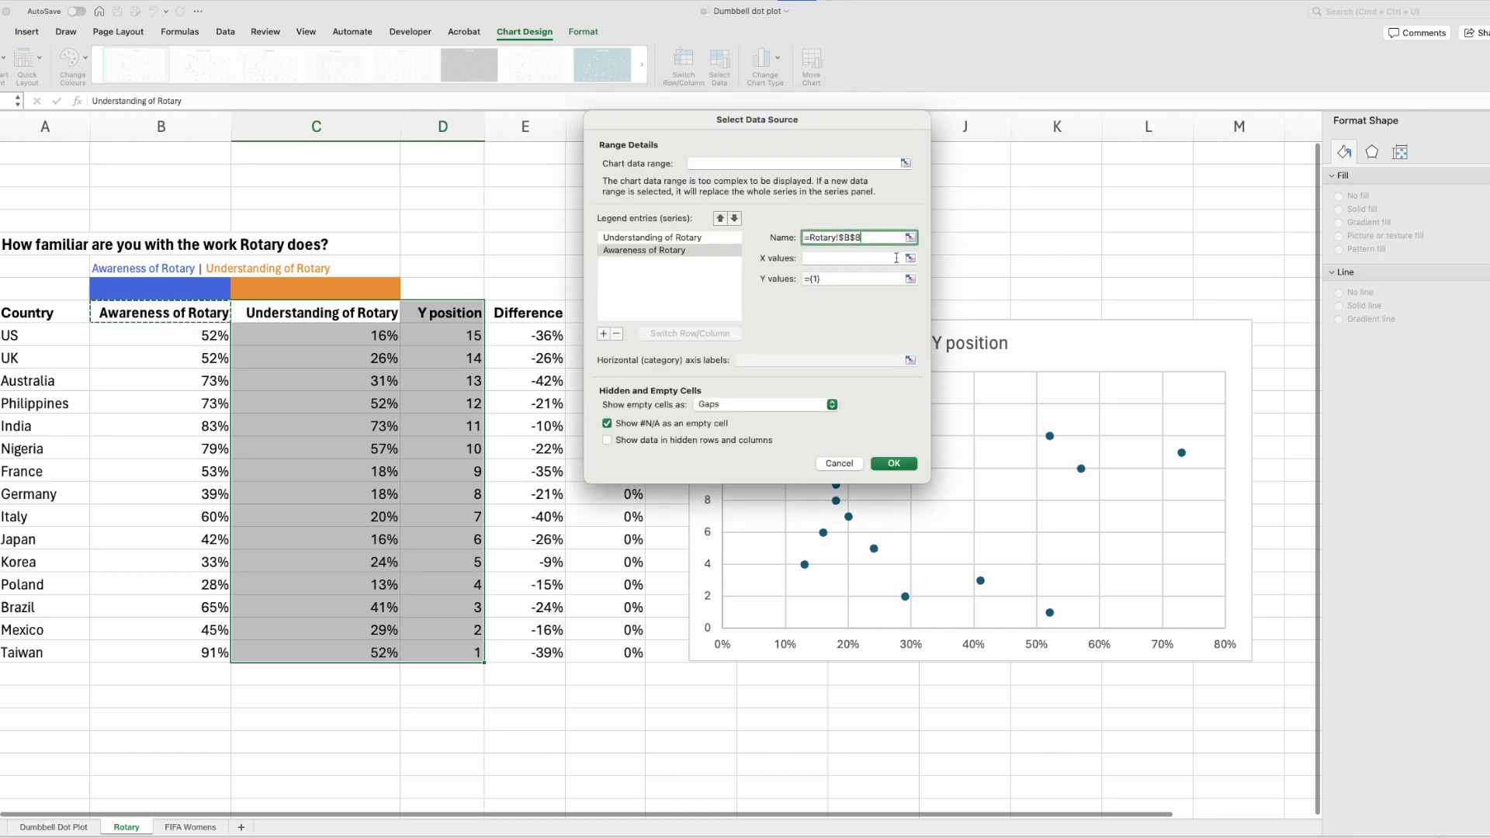
{"action": "left_click", "coordinate": [915, 261]}
{"action": "left_click_drag", "start_coordinate": [201, 338], "coordinate": [207, 658]}
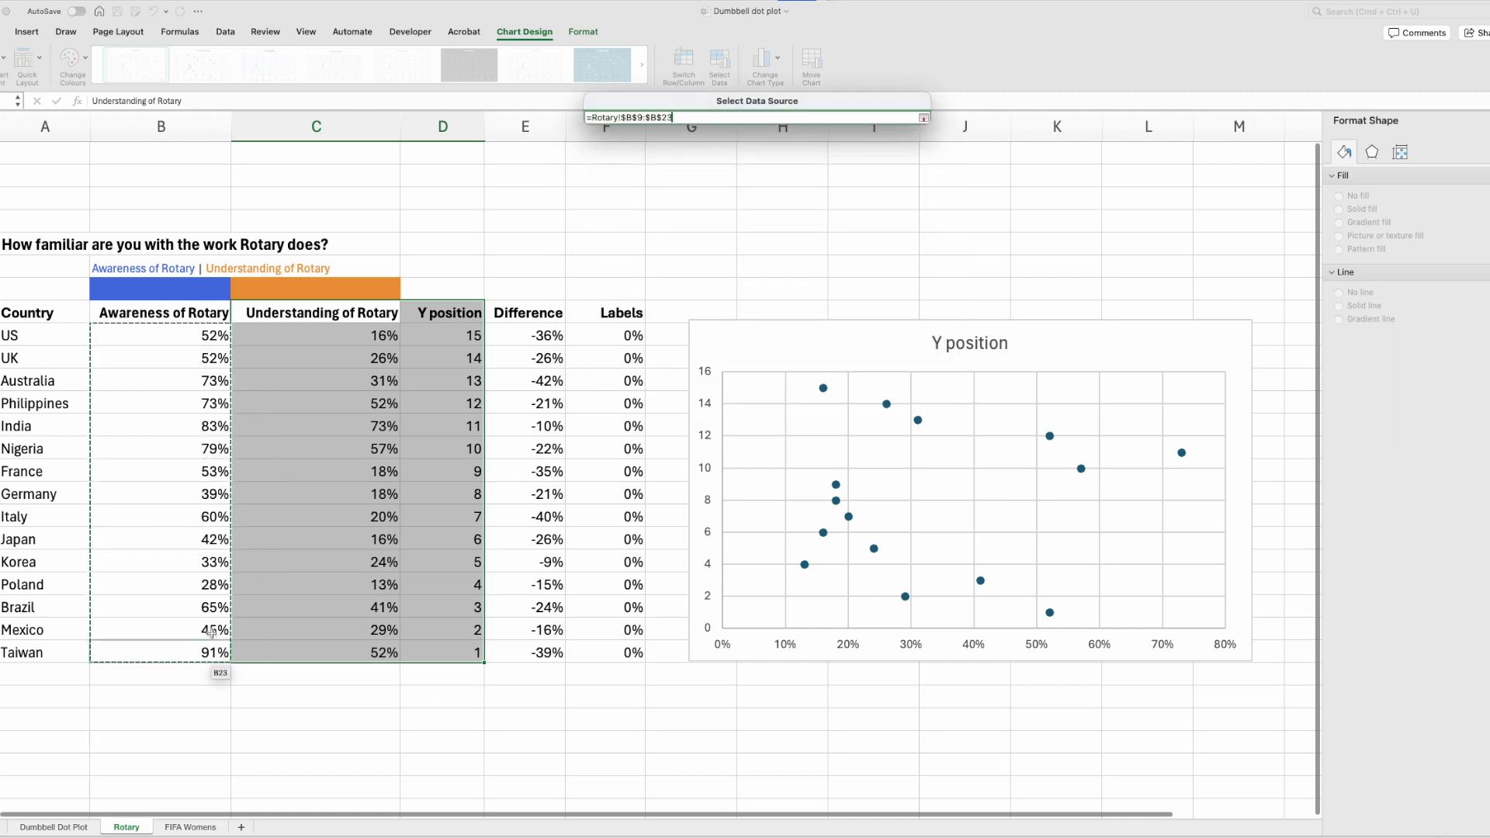
{"action": "left_click", "coordinate": [924, 118]}
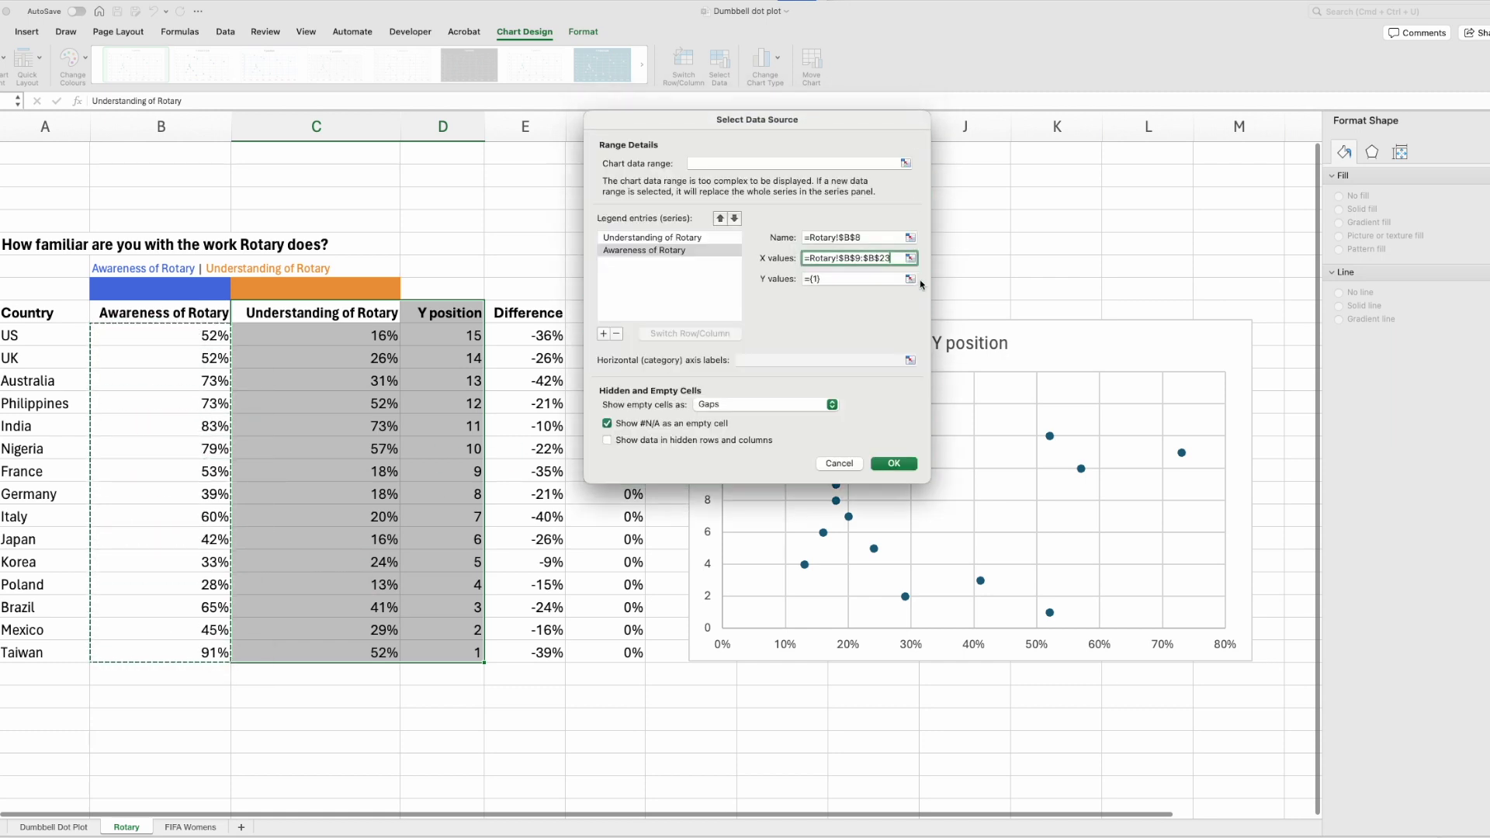
{"action": "left_click", "coordinate": [918, 278]}
{"action": "left_click_drag", "start_coordinate": [475, 340], "coordinate": [478, 646]}
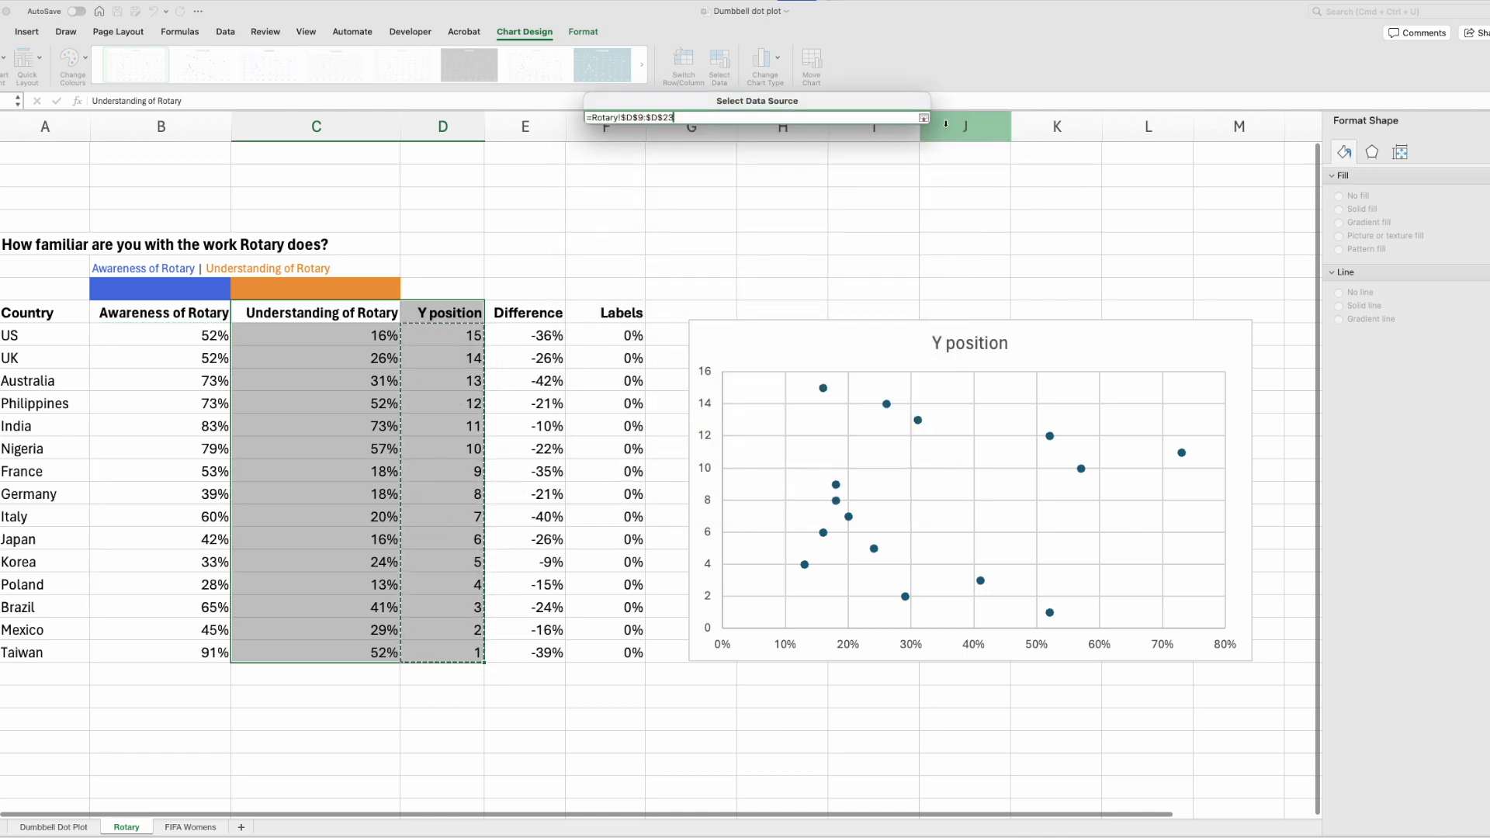
{"action": "left_click", "coordinate": [923, 118]}
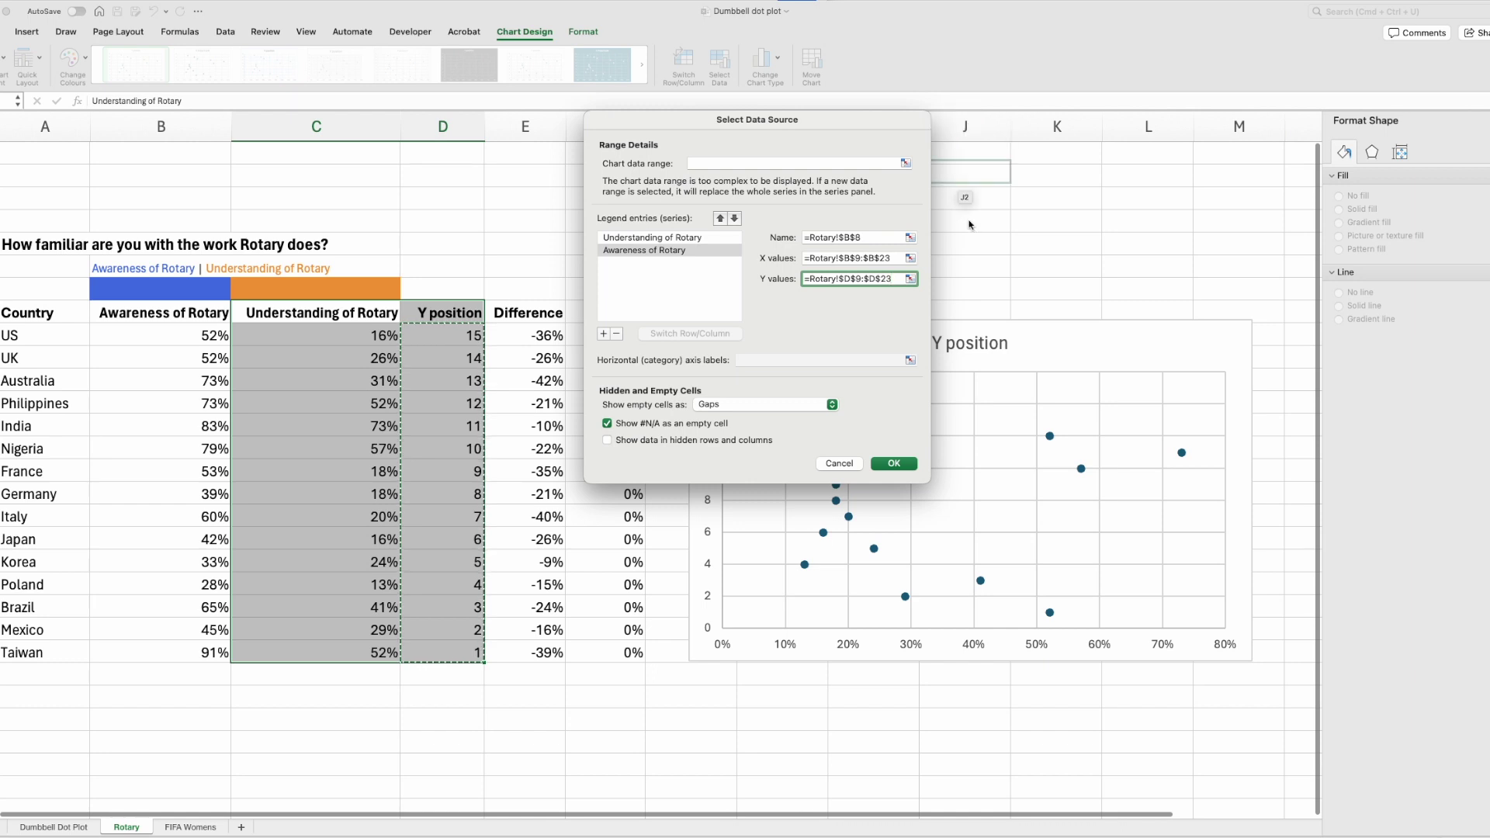
{"action": "left_click", "coordinate": [895, 463]}
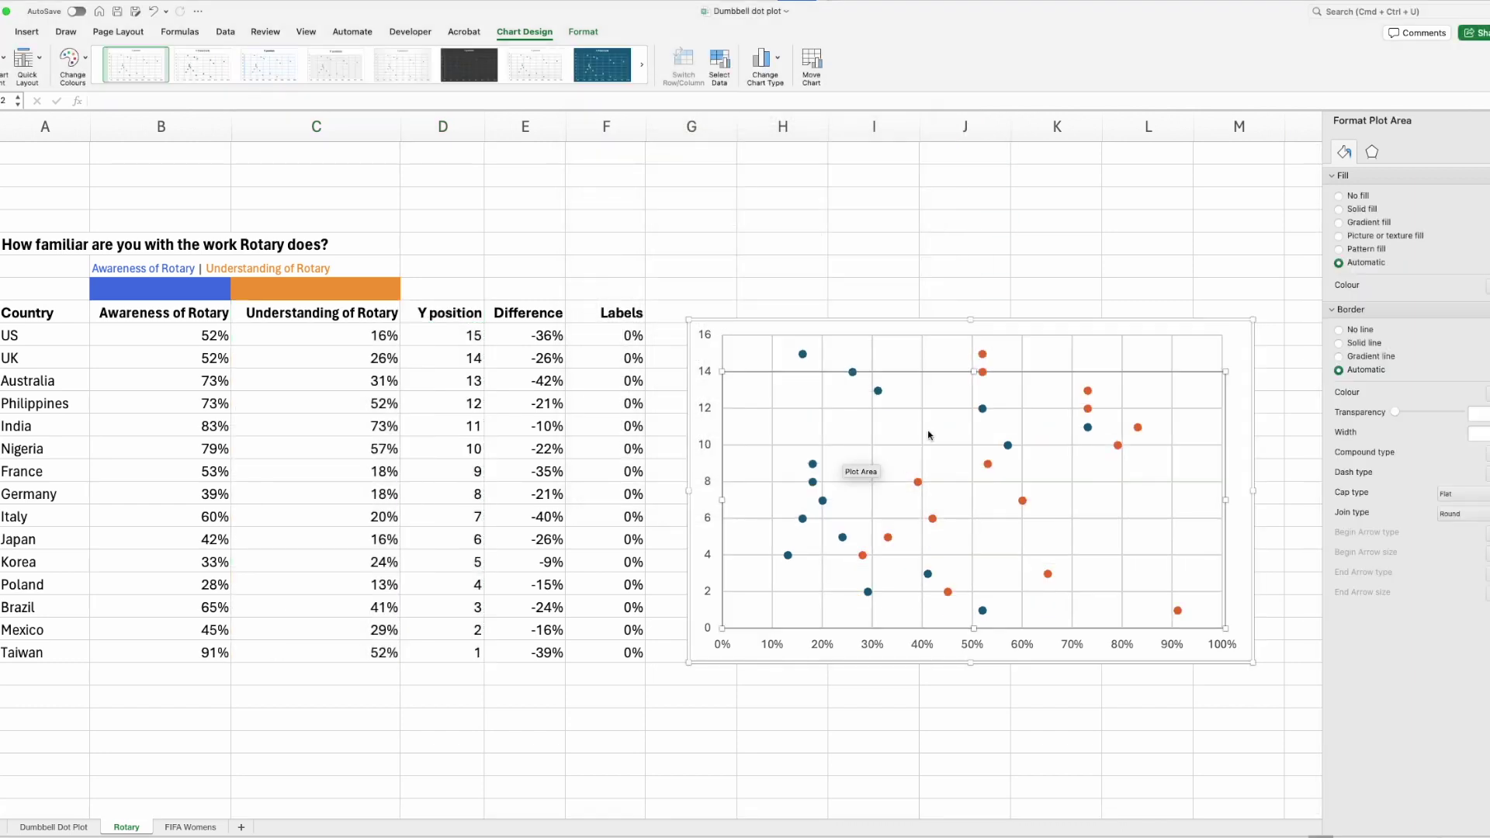
Step: Make the Awareness of Rotary markers size-10 circles
{"action": "left_click", "coordinate": [1269, 492]}
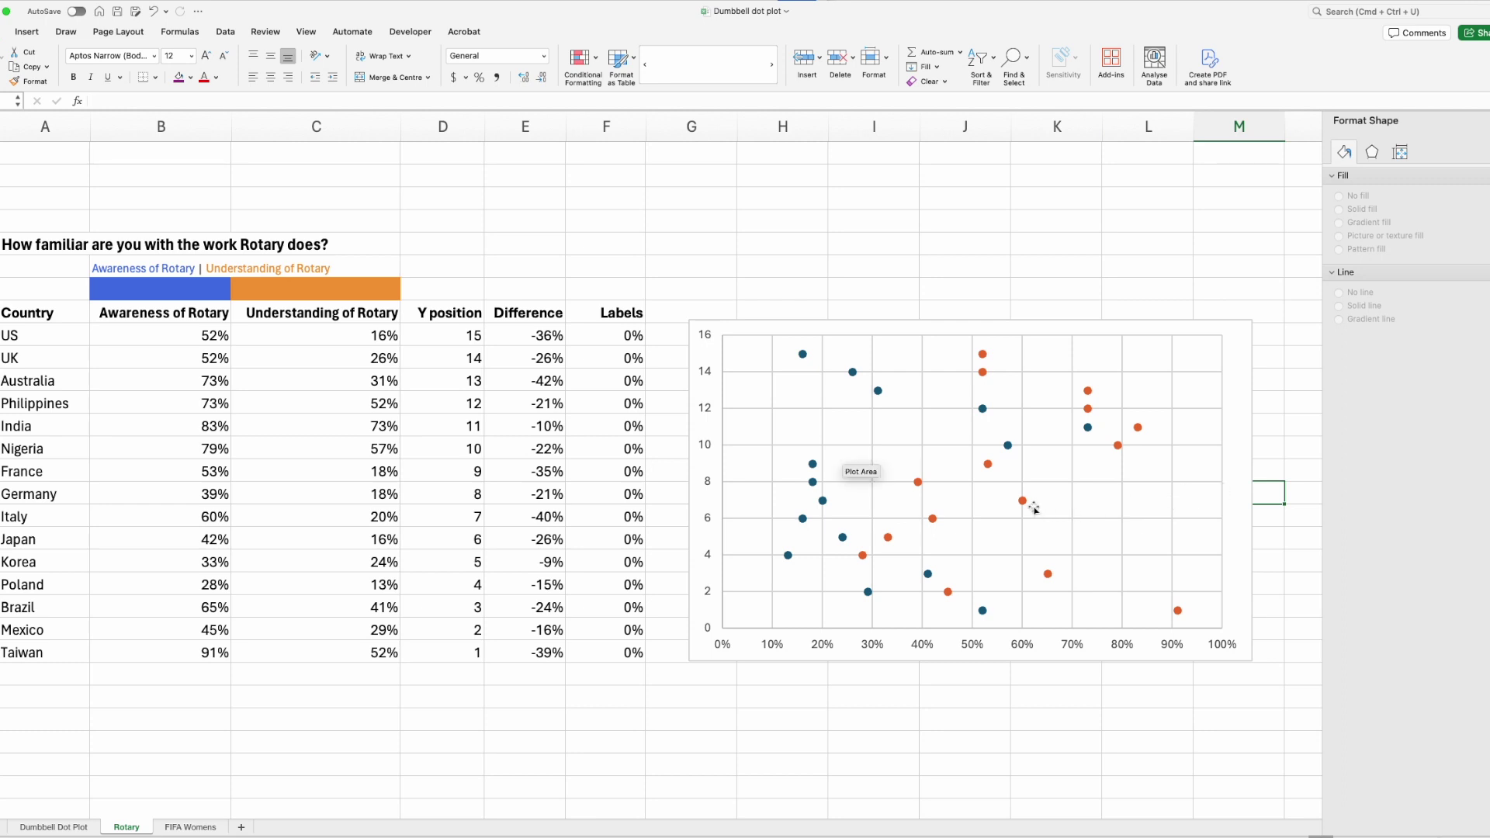
{"action": "left_click", "coordinate": [984, 357]}
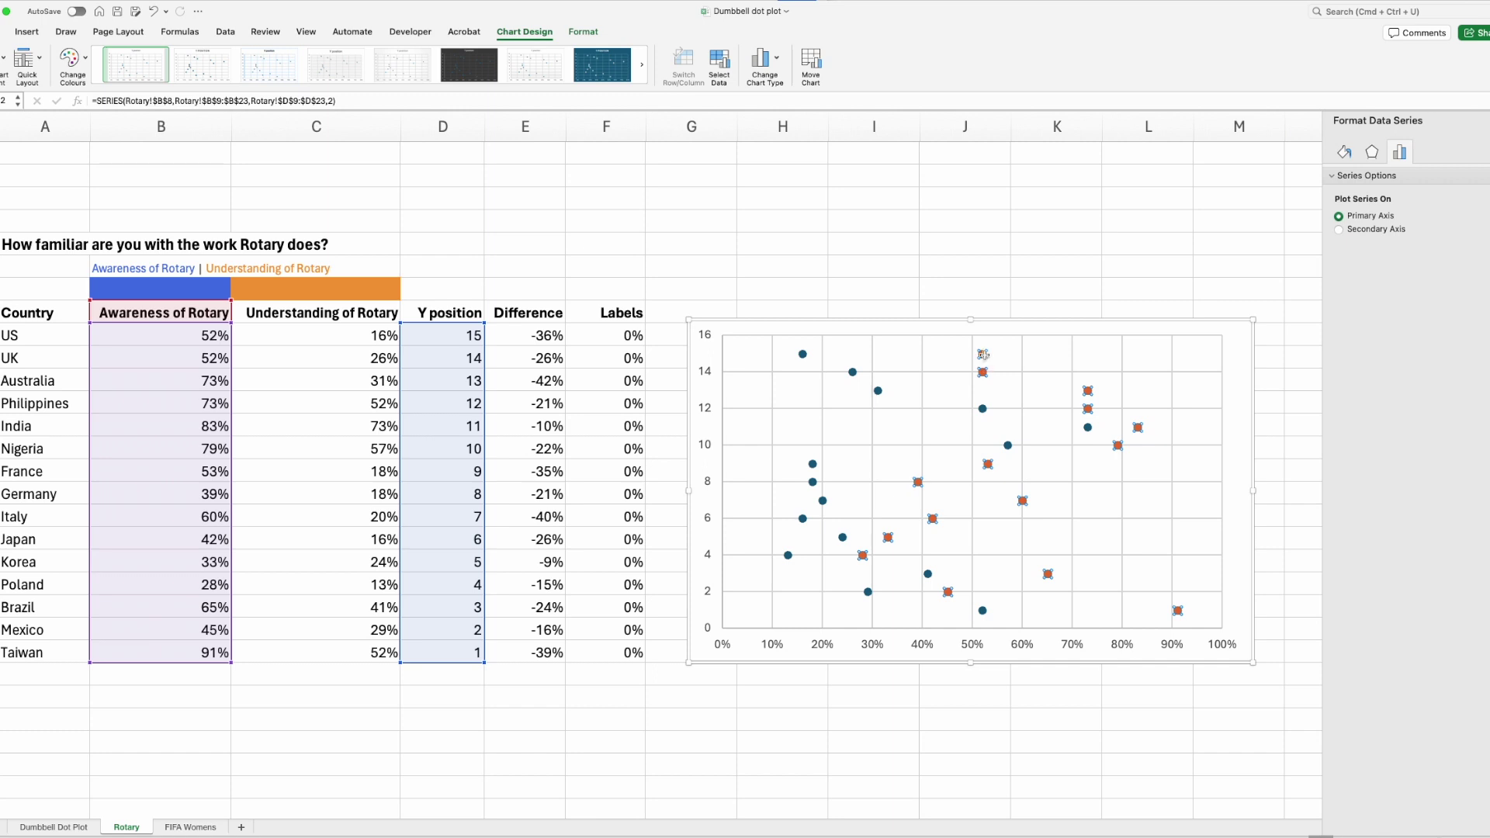
{"action": "right_click", "coordinate": [983, 355]}
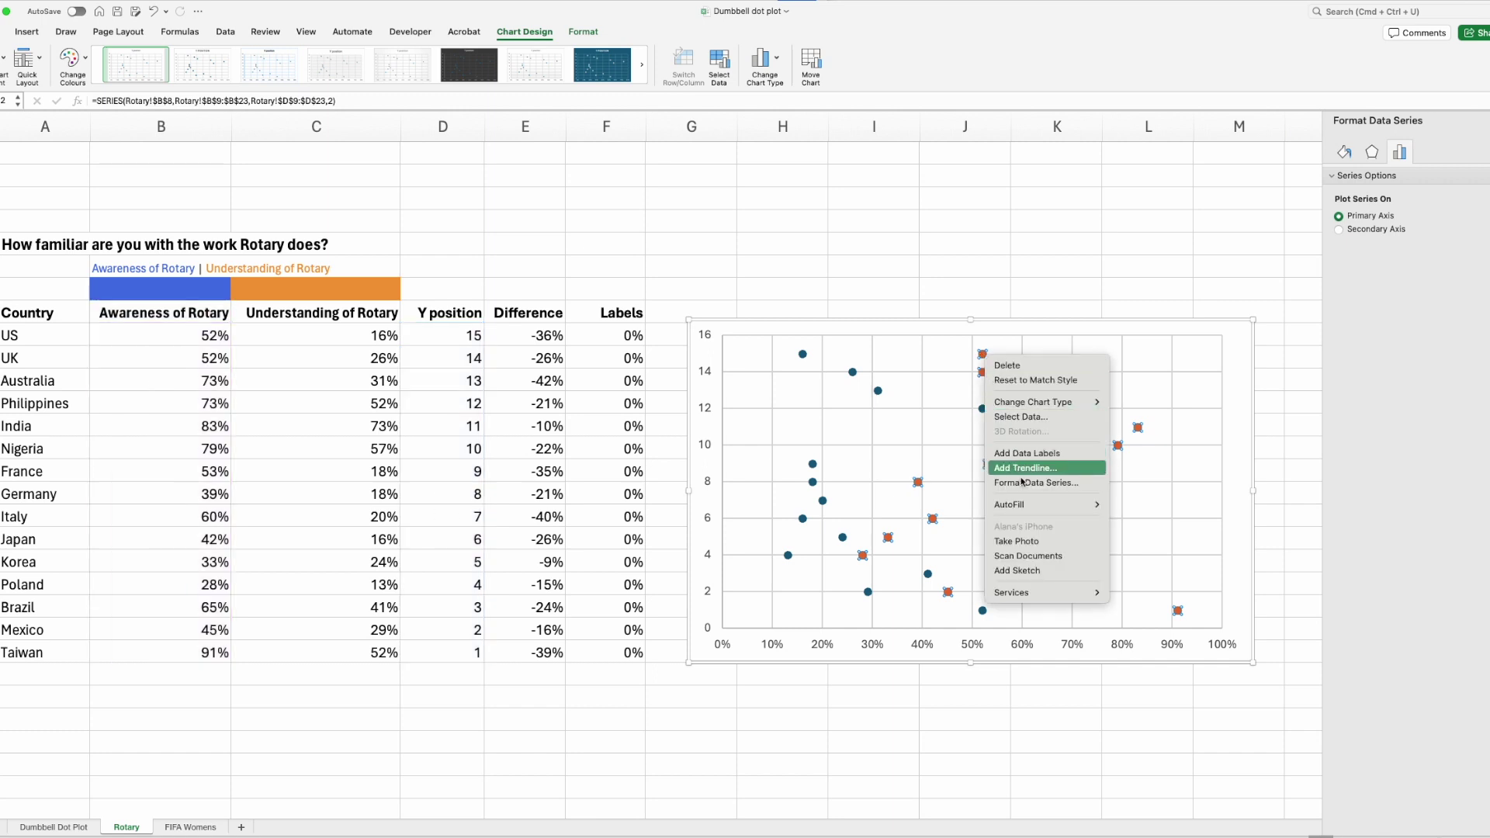
{"action": "left_click", "coordinate": [1185, 439]}
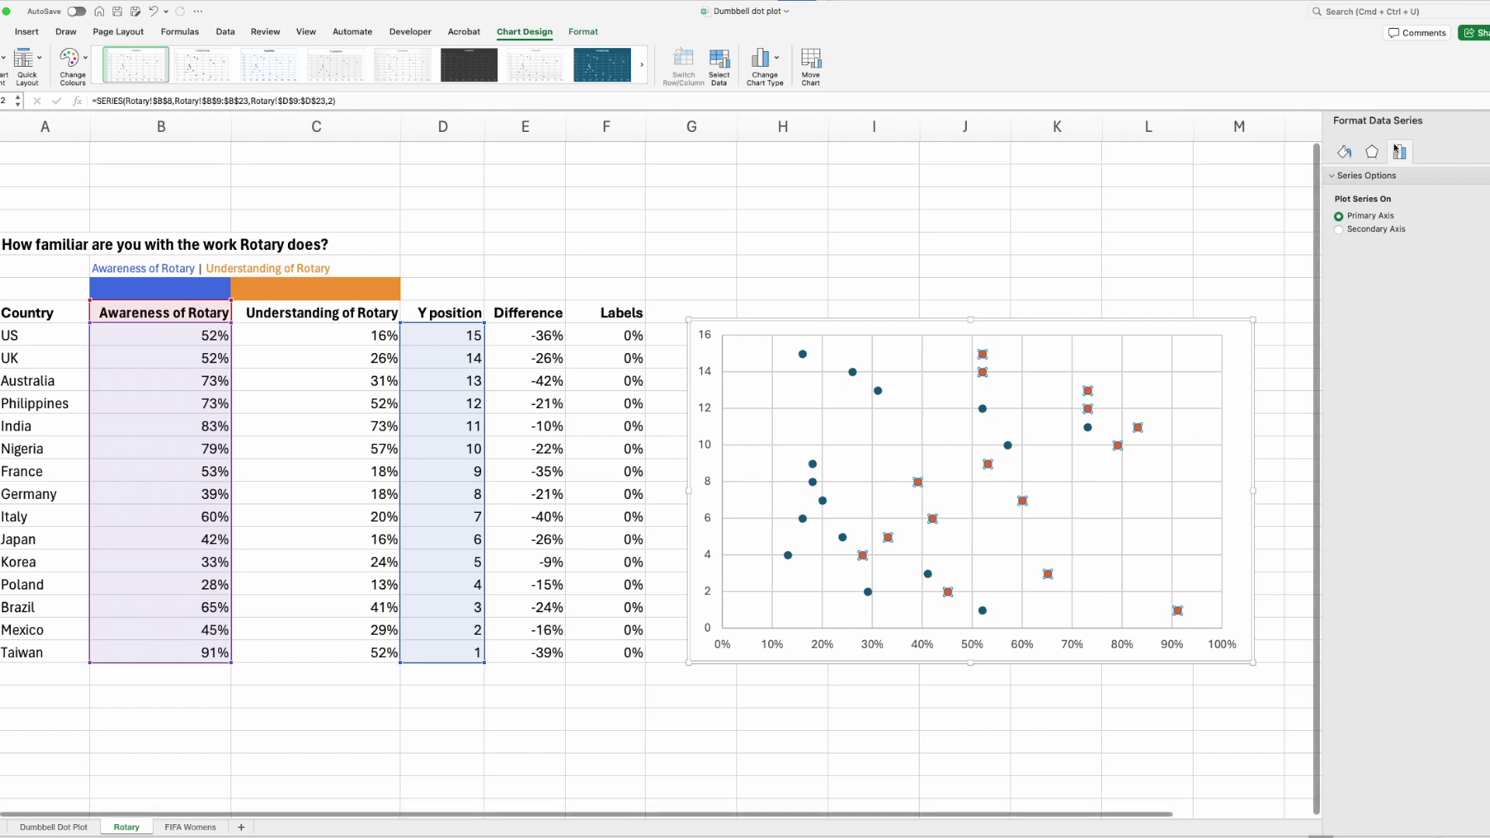
{"action": "left_click", "coordinate": [1345, 153]}
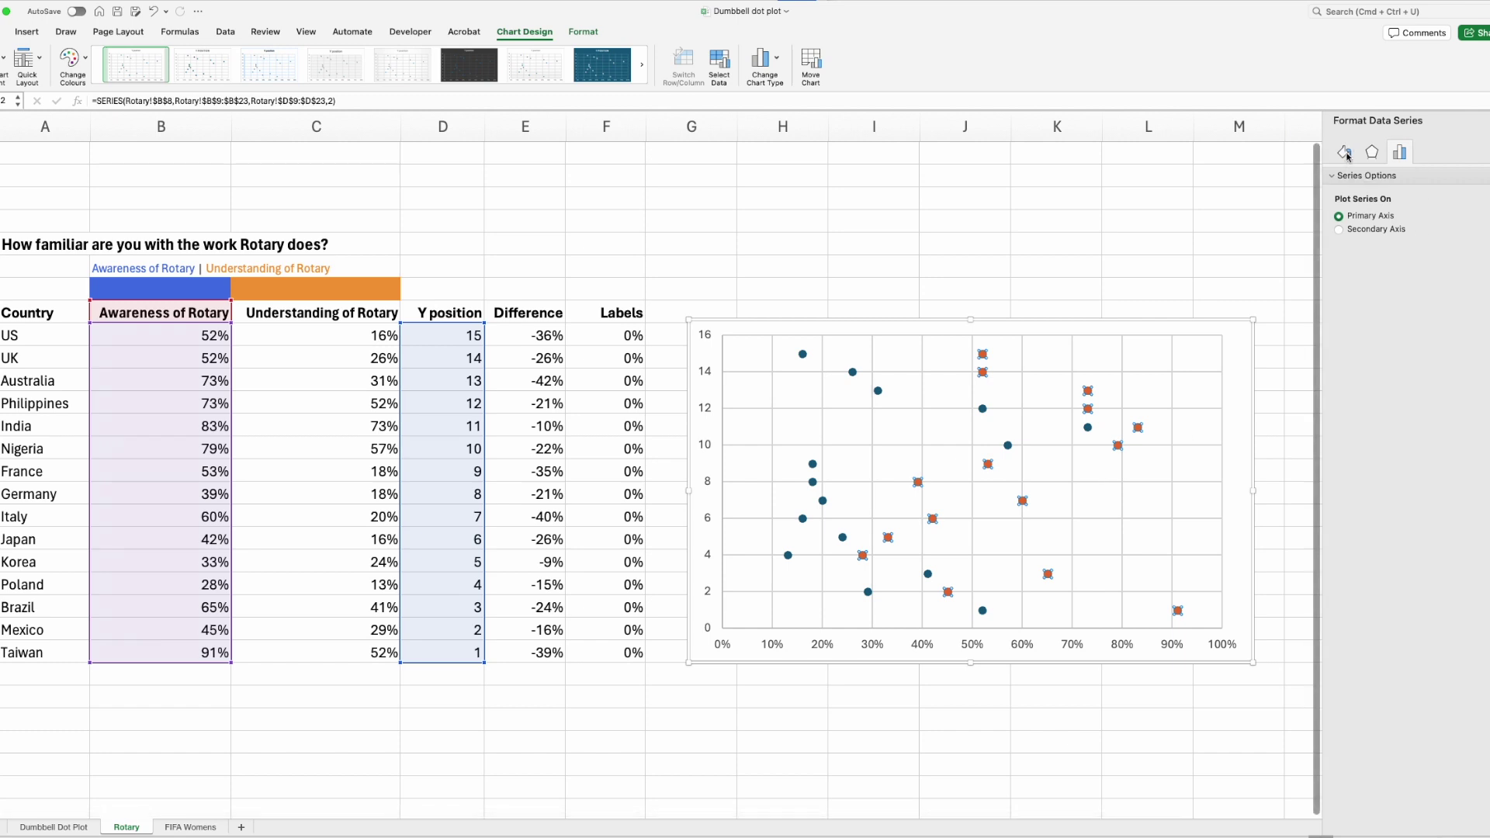
{"action": "left_click", "coordinate": [1373, 180]}
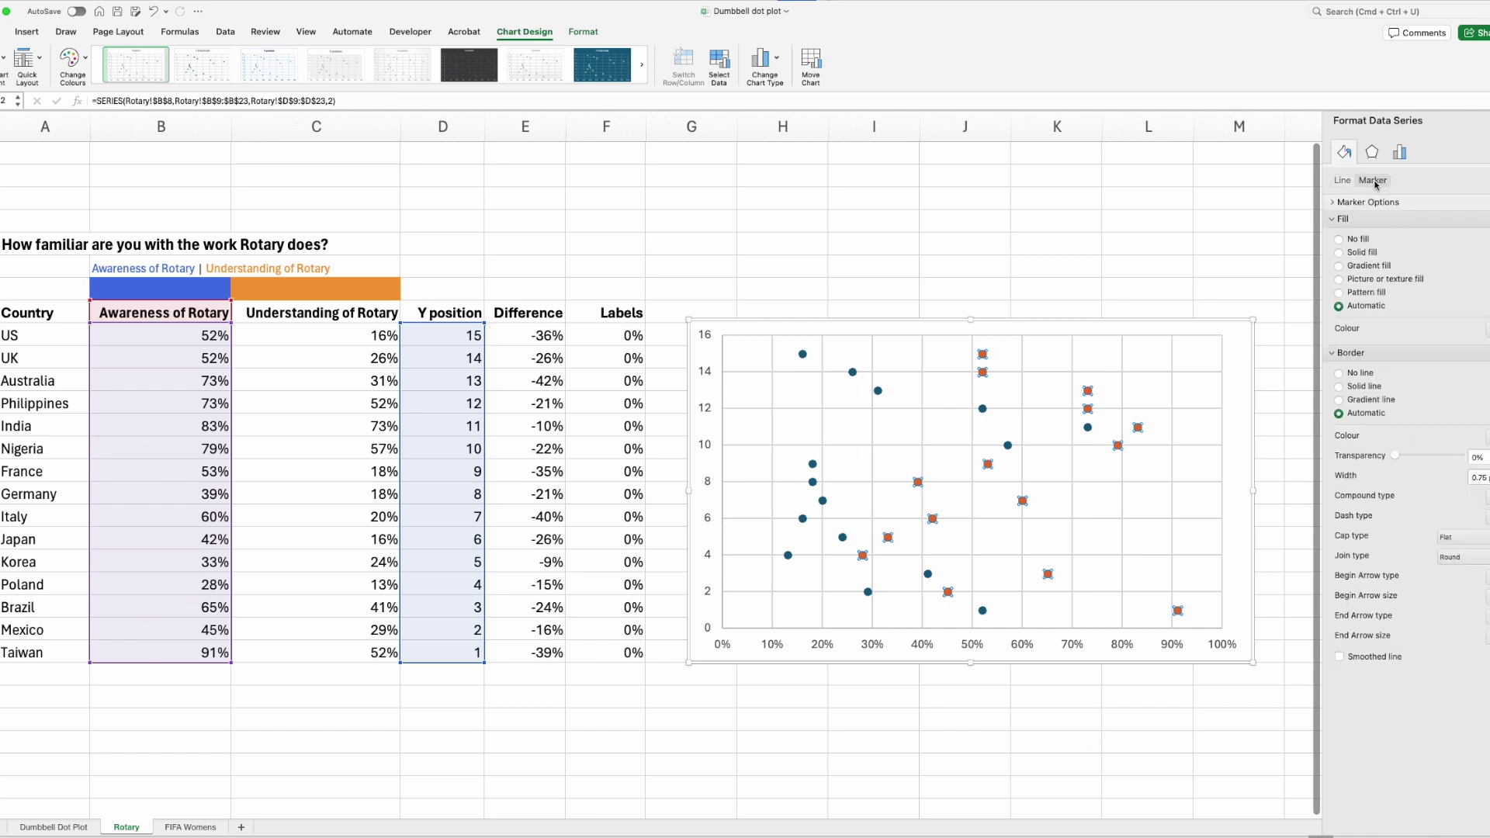
{"action": "left_click", "coordinate": [1333, 203]}
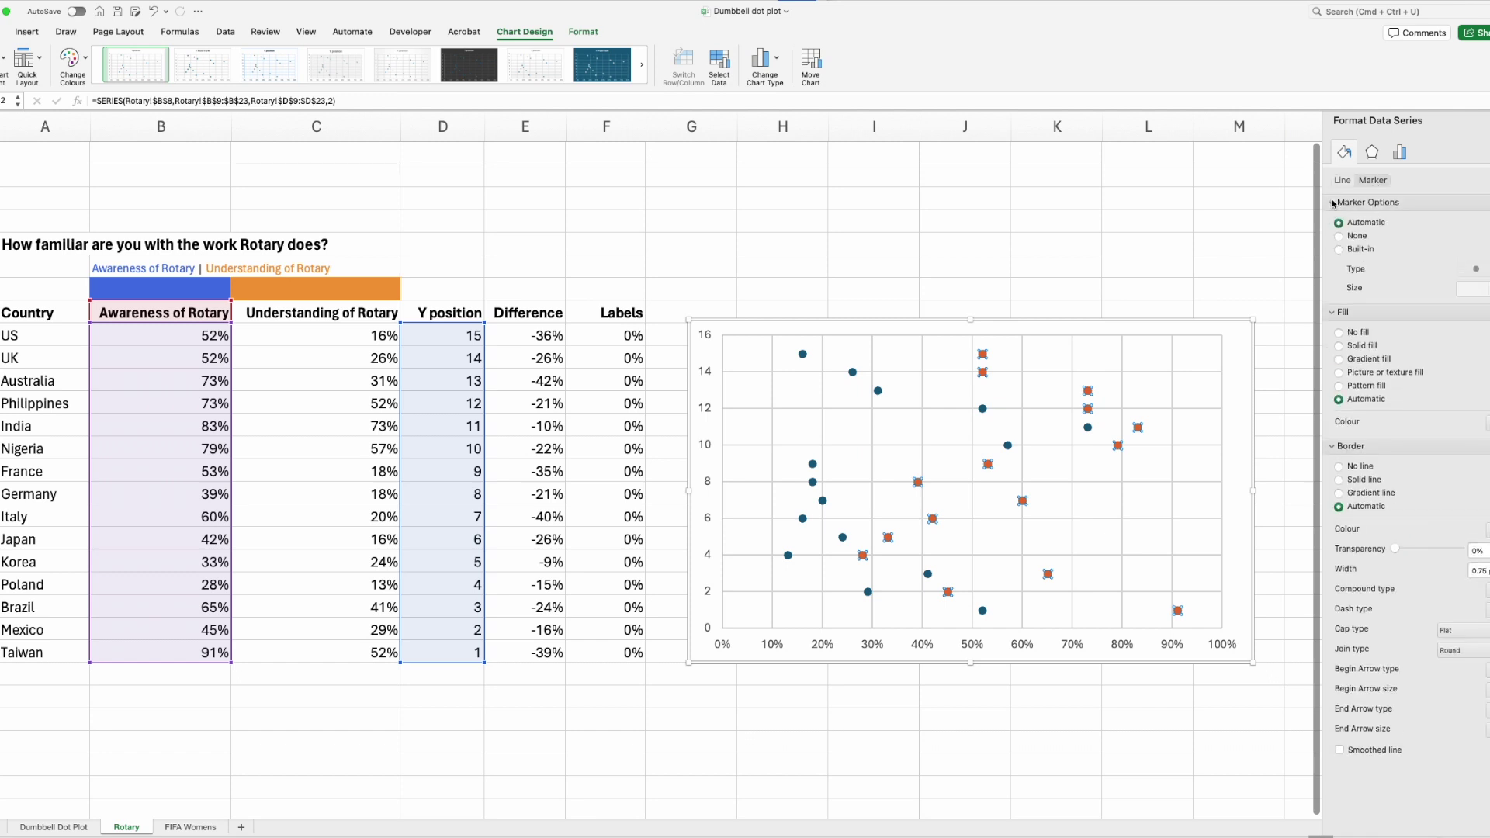
{"action": "left_click", "coordinate": [1340, 250]}
{"action": "left_click", "coordinate": [1470, 269]}
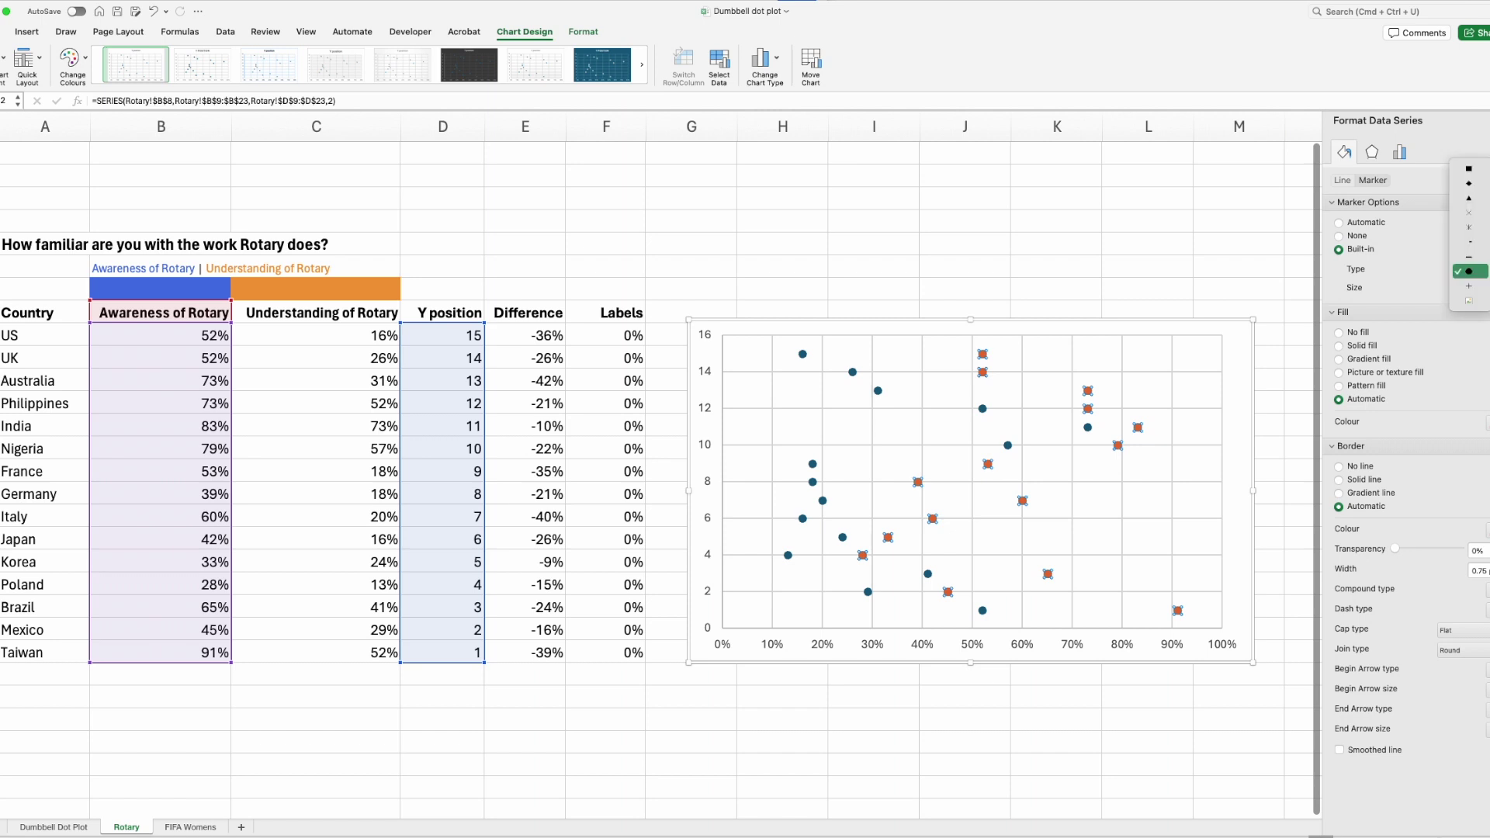
{"action": "left_click", "coordinate": [1481, 272]}
{"action": "type", "text": "10"}
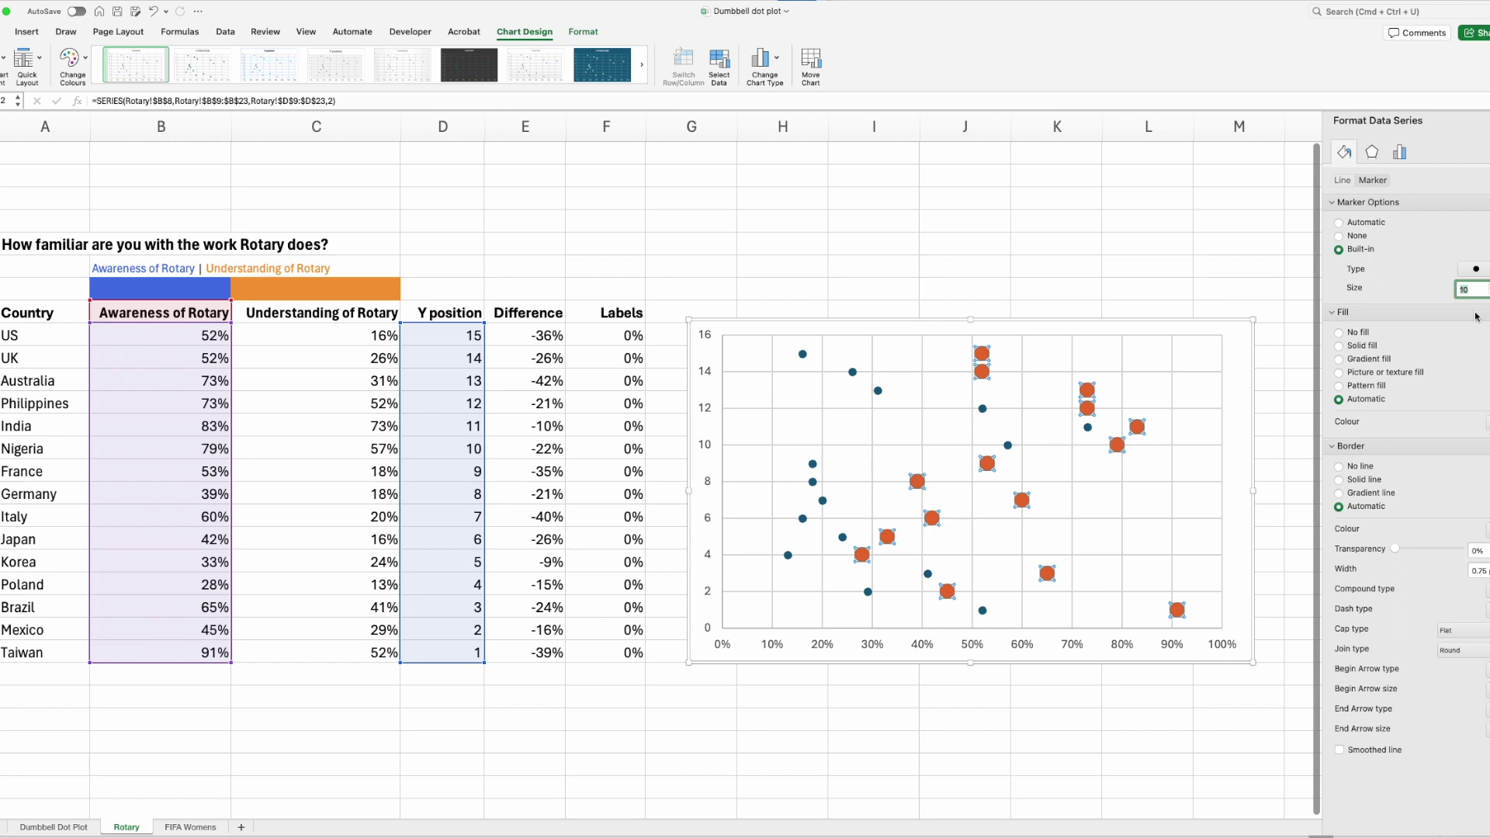
Step: Give the Awareness markers a solid blue fill with no outline
{"action": "left_click", "coordinate": [1339, 346]}
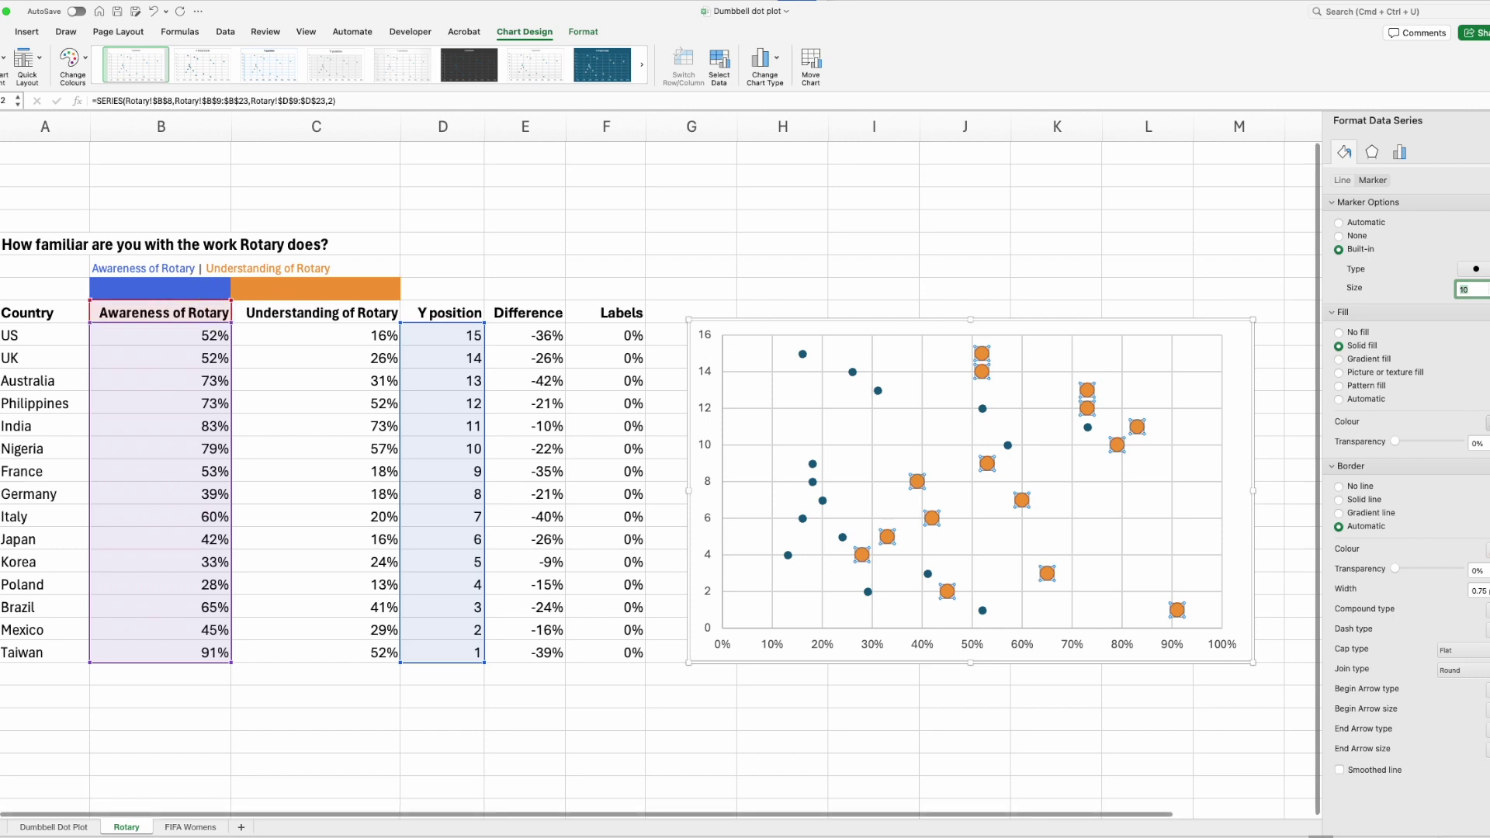
{"action": "left_click", "coordinate": [1486, 421]}
{"action": "left_click", "coordinate": [1487, 587]}
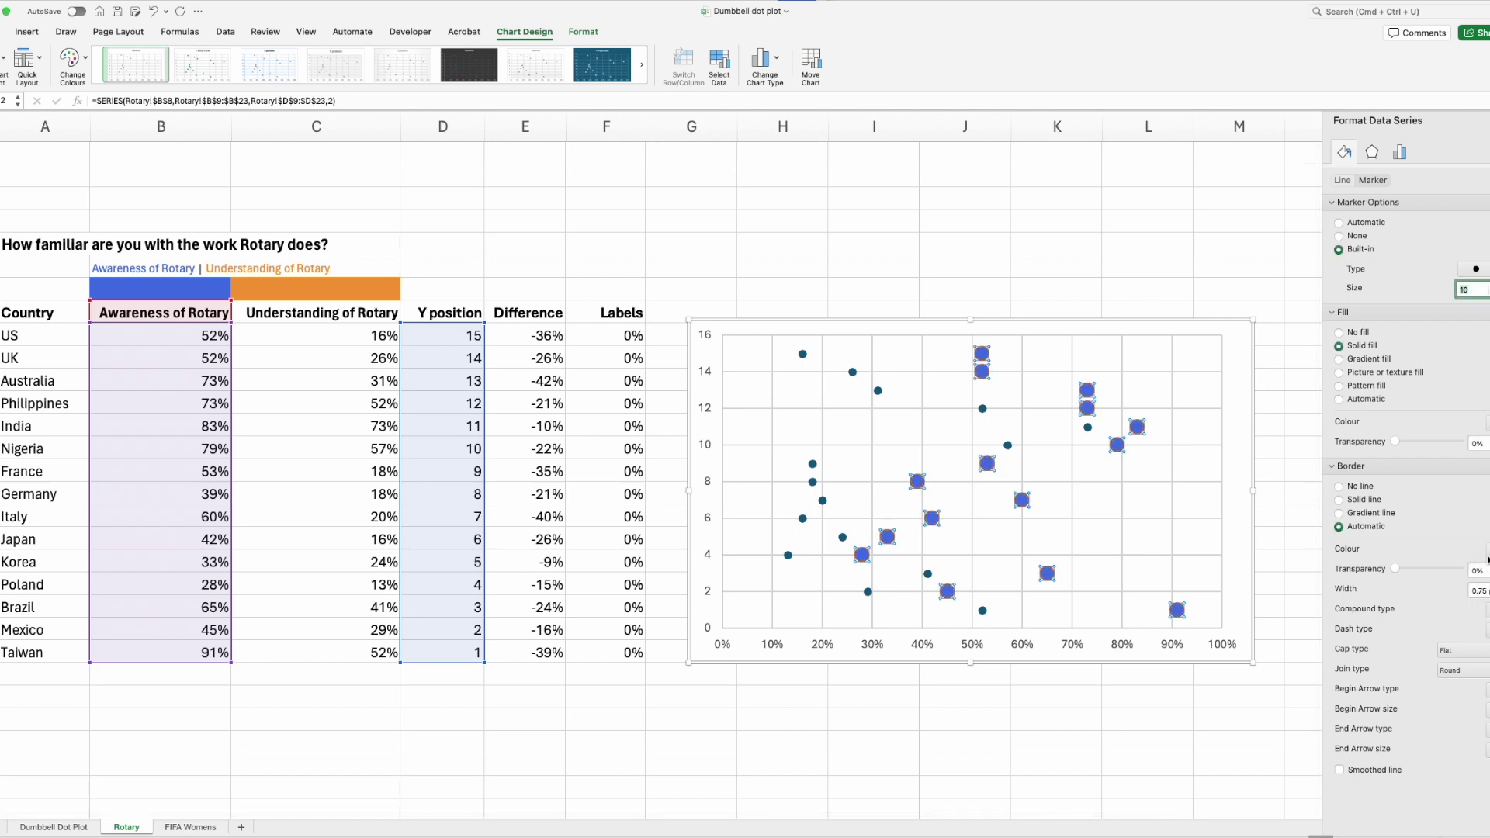
{"action": "left_click", "coordinate": [1339, 487]}
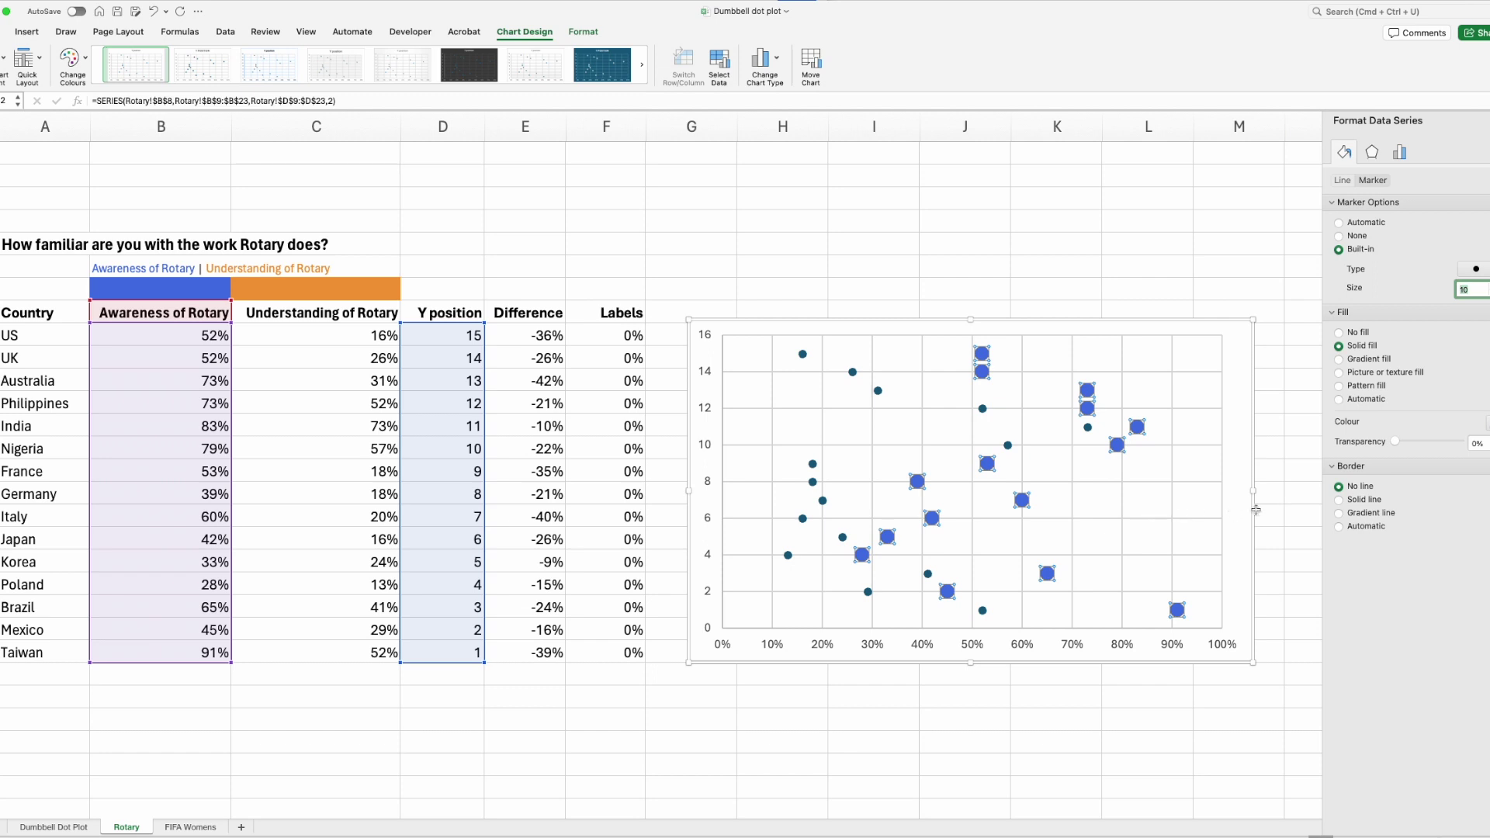
{"action": "left_click", "coordinate": [1272, 508]}
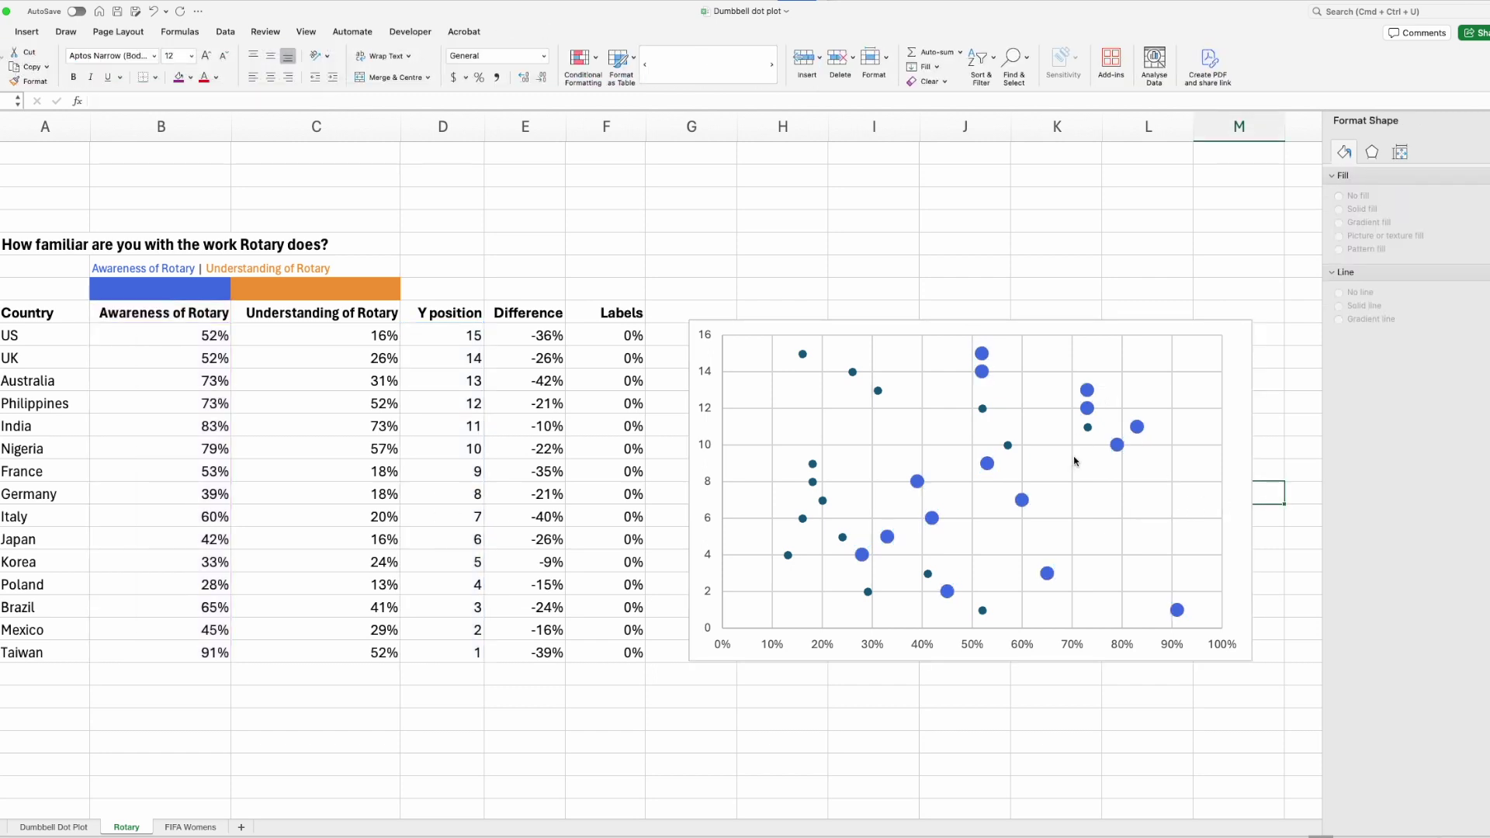
Step: Set the Understanding of Rotary markers to built-in style, size 10
{"action": "left_click", "coordinate": [802, 355]}
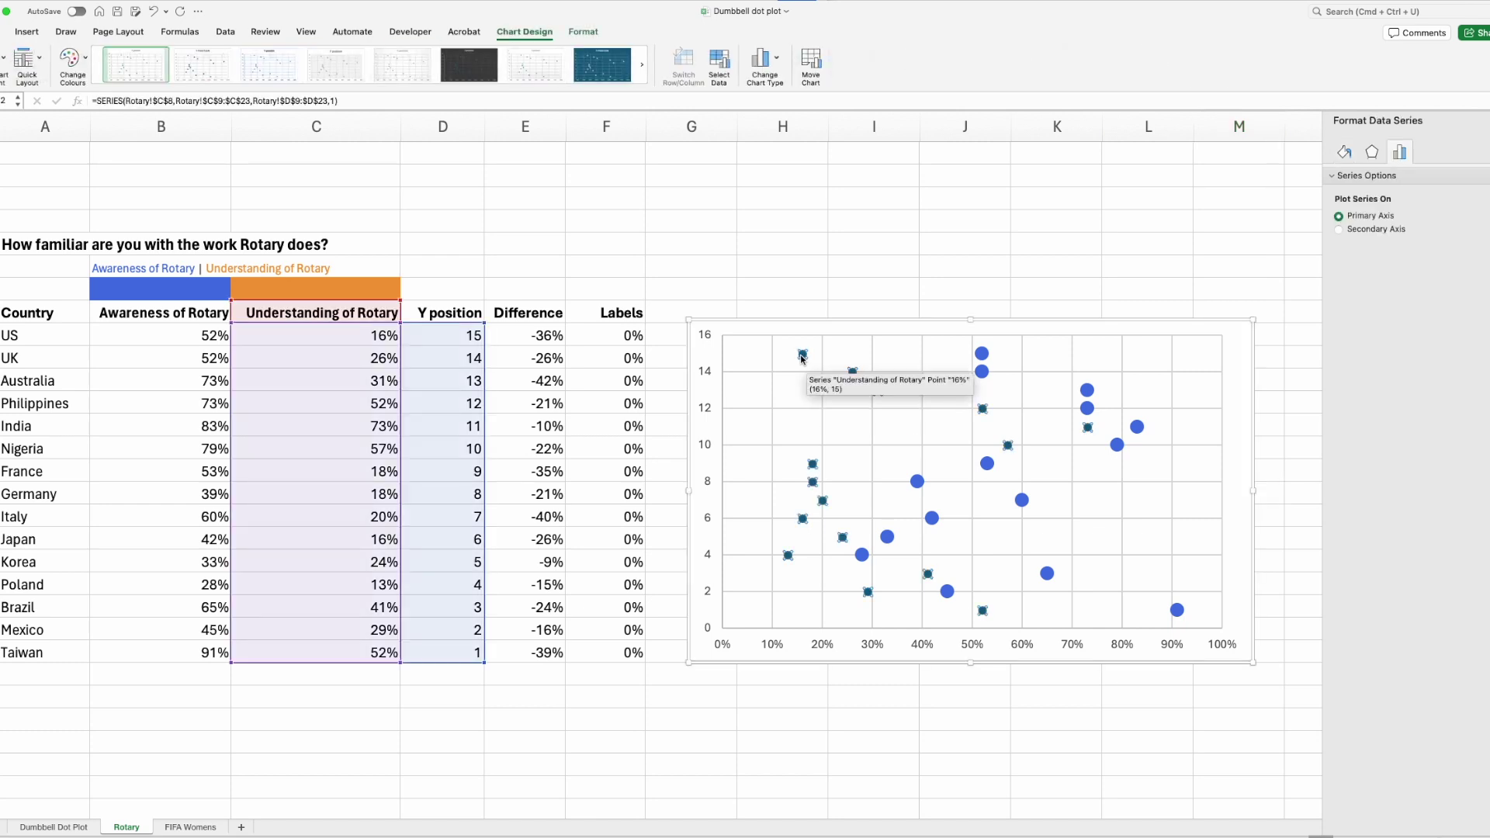
{"action": "right_click", "coordinate": [802, 357]}
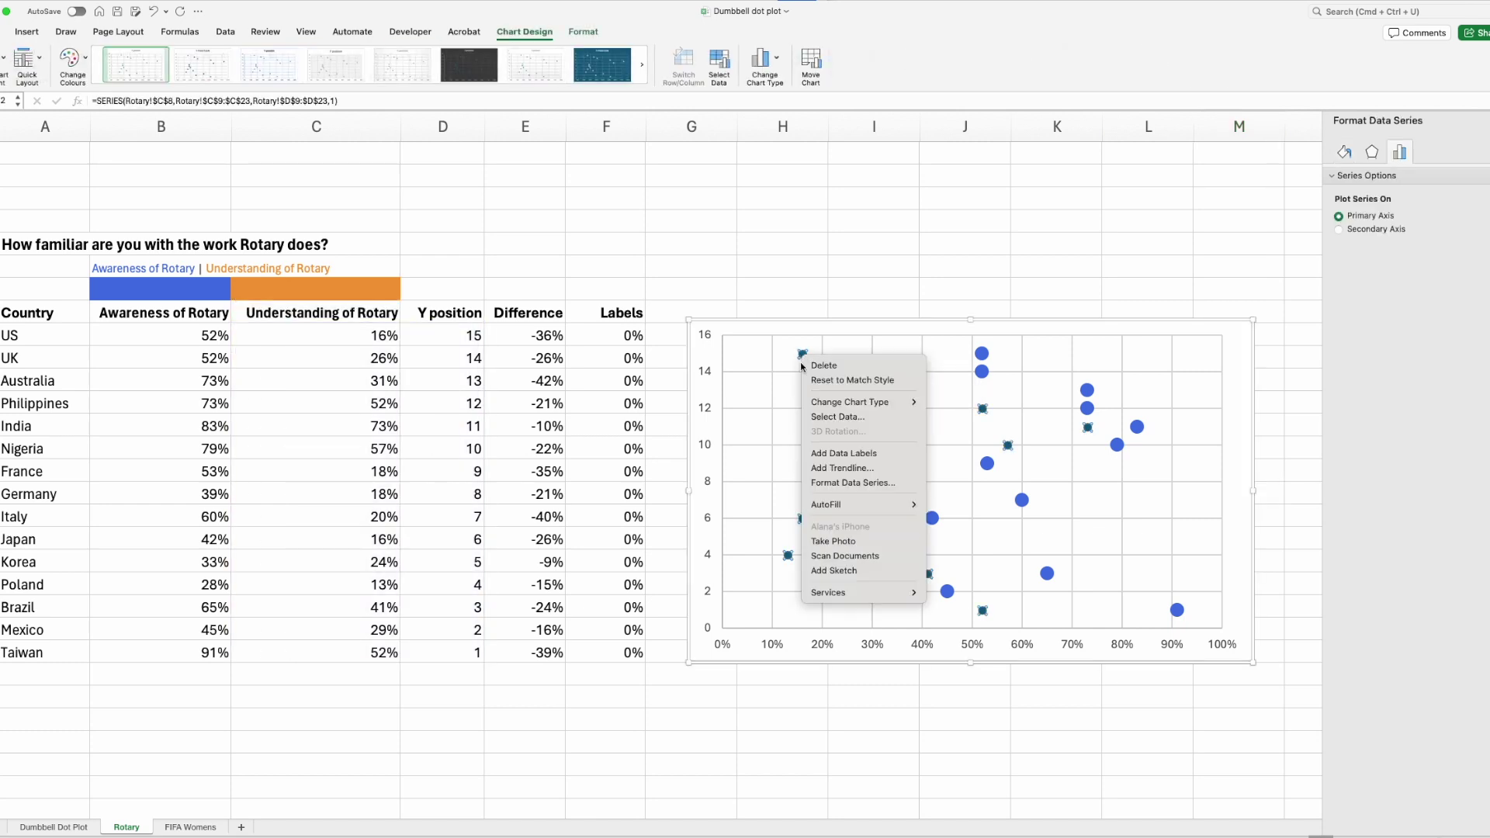
{"action": "left_click", "coordinate": [838, 486]}
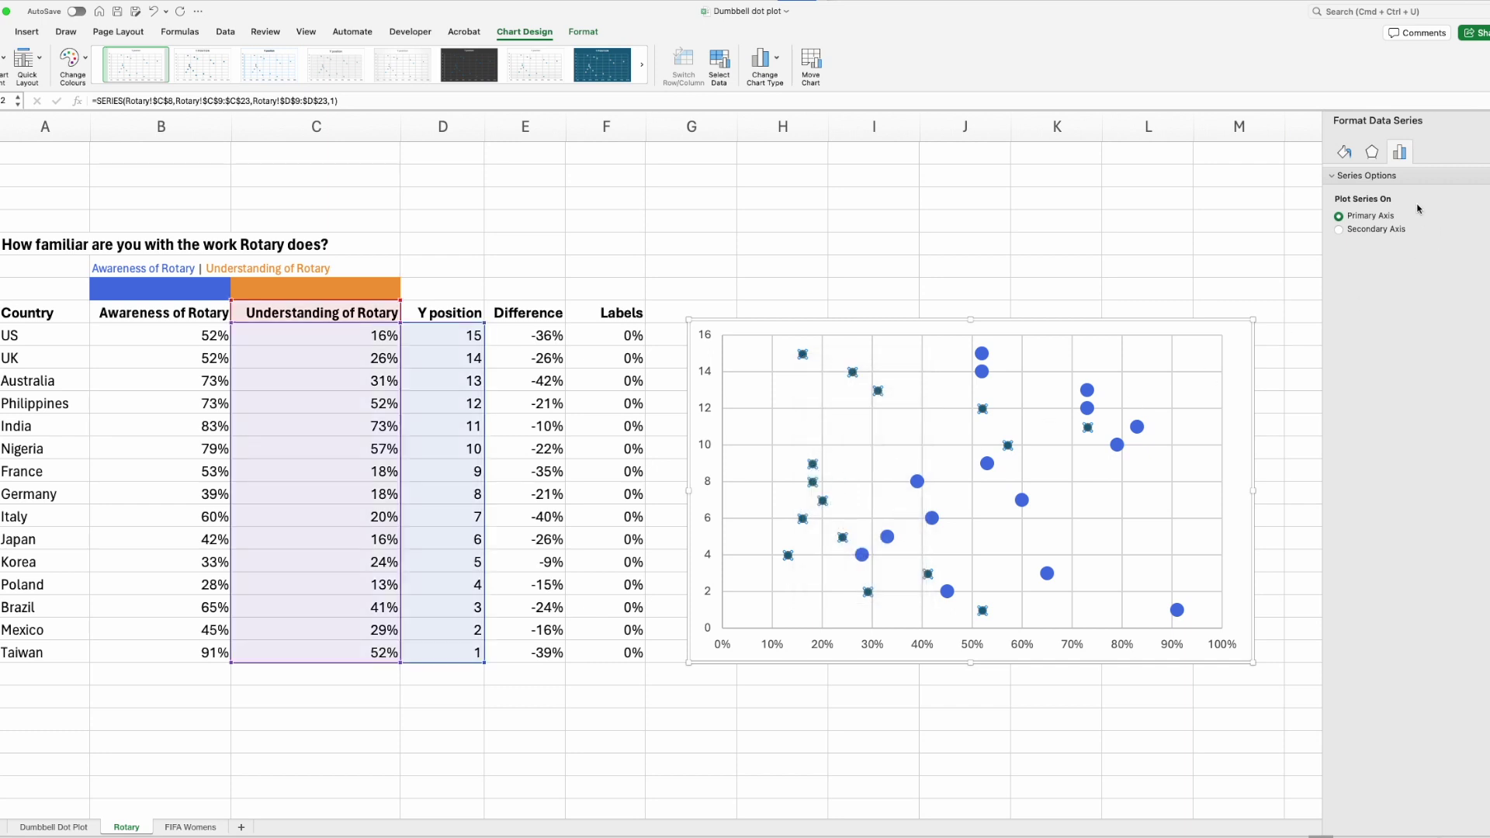
{"action": "left_click", "coordinate": [1348, 153]}
{"action": "left_click", "coordinate": [1371, 180]}
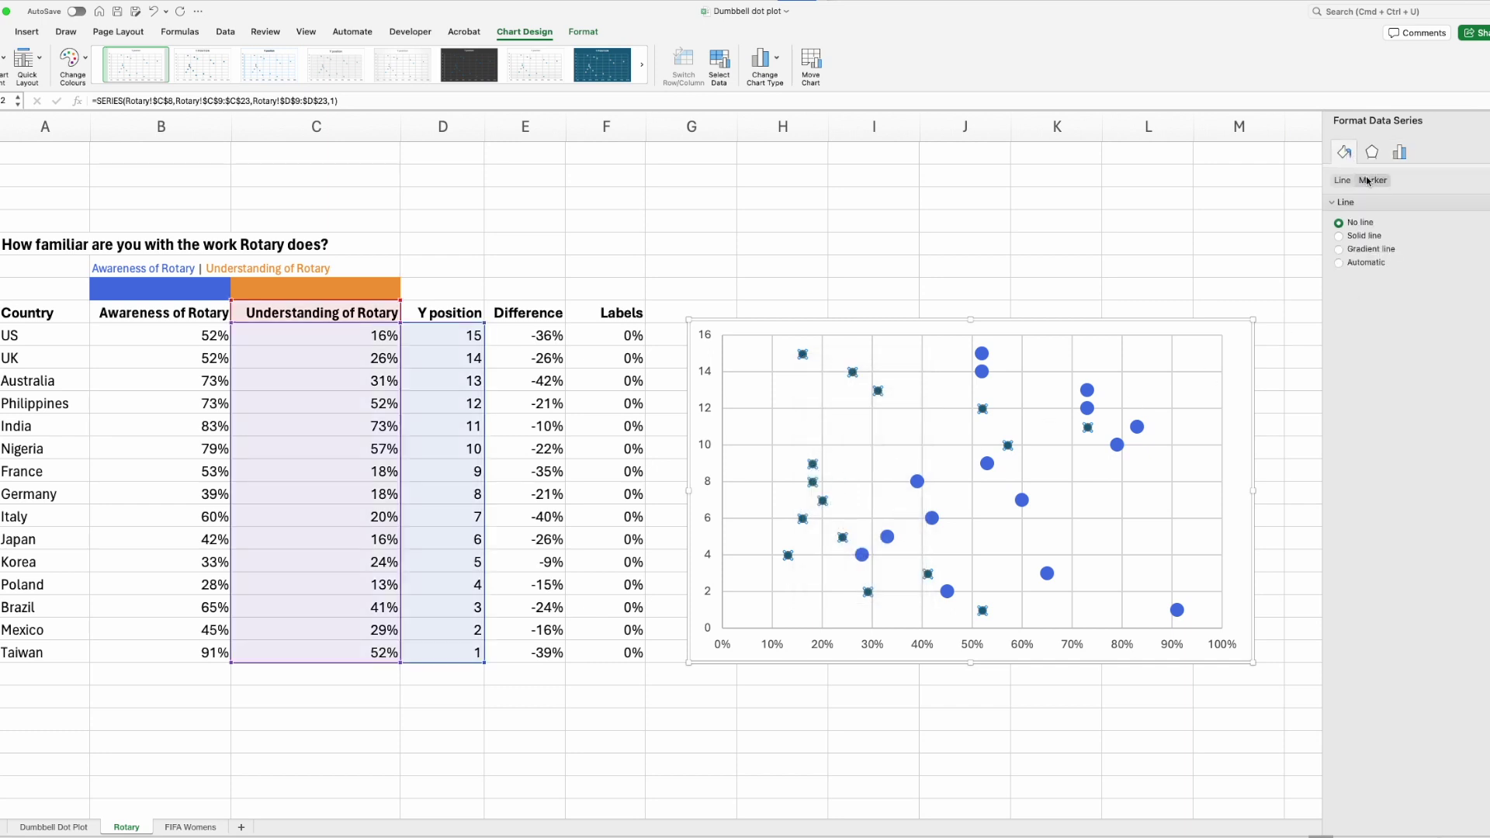
{"action": "left_click", "coordinate": [1332, 204]}
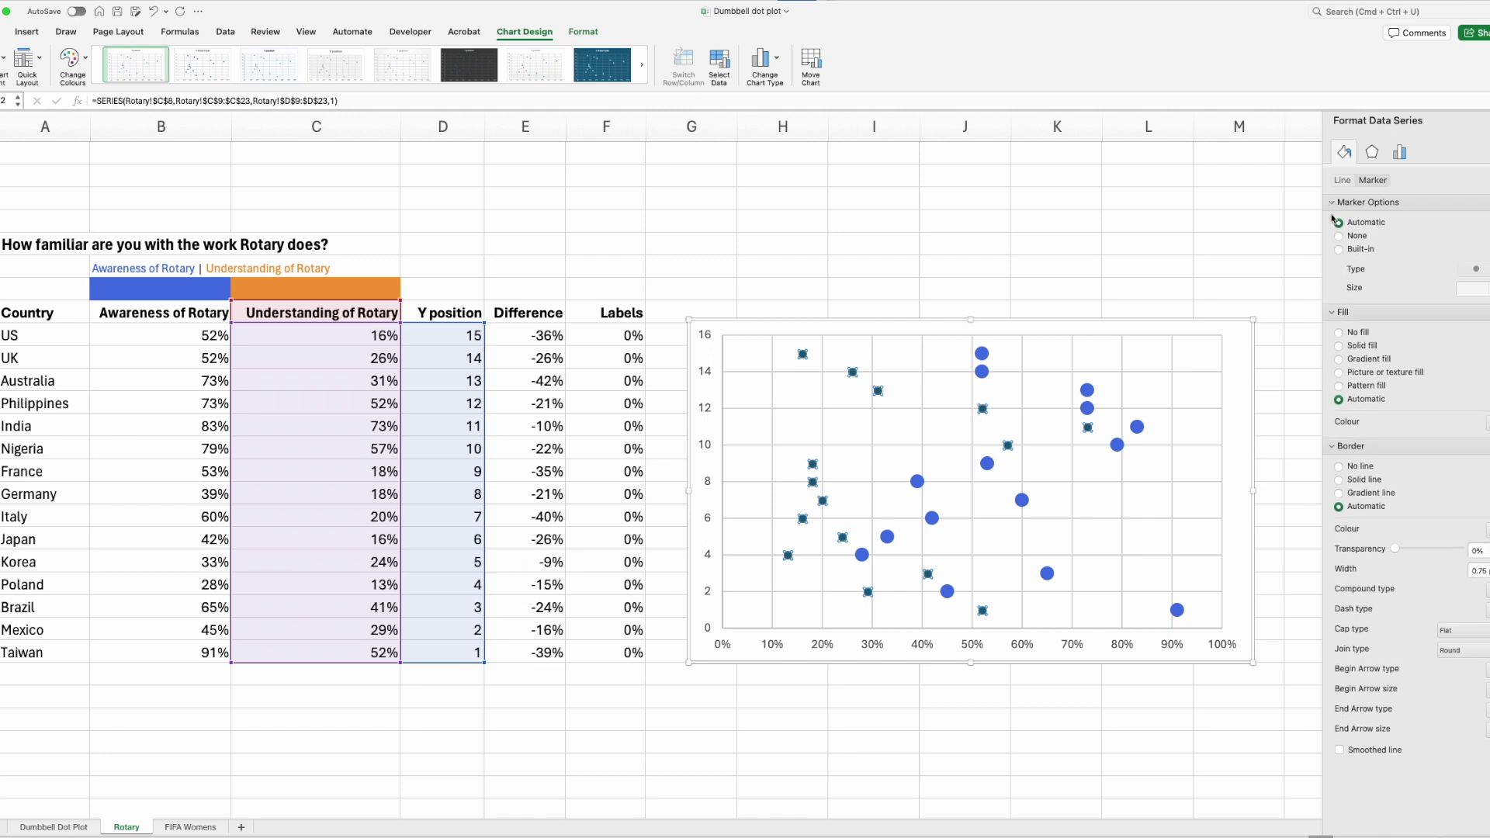
{"action": "left_click", "coordinate": [1338, 249]}
{"action": "double_click", "coordinate": [1471, 290]}
{"action": "type", "text": "10"}
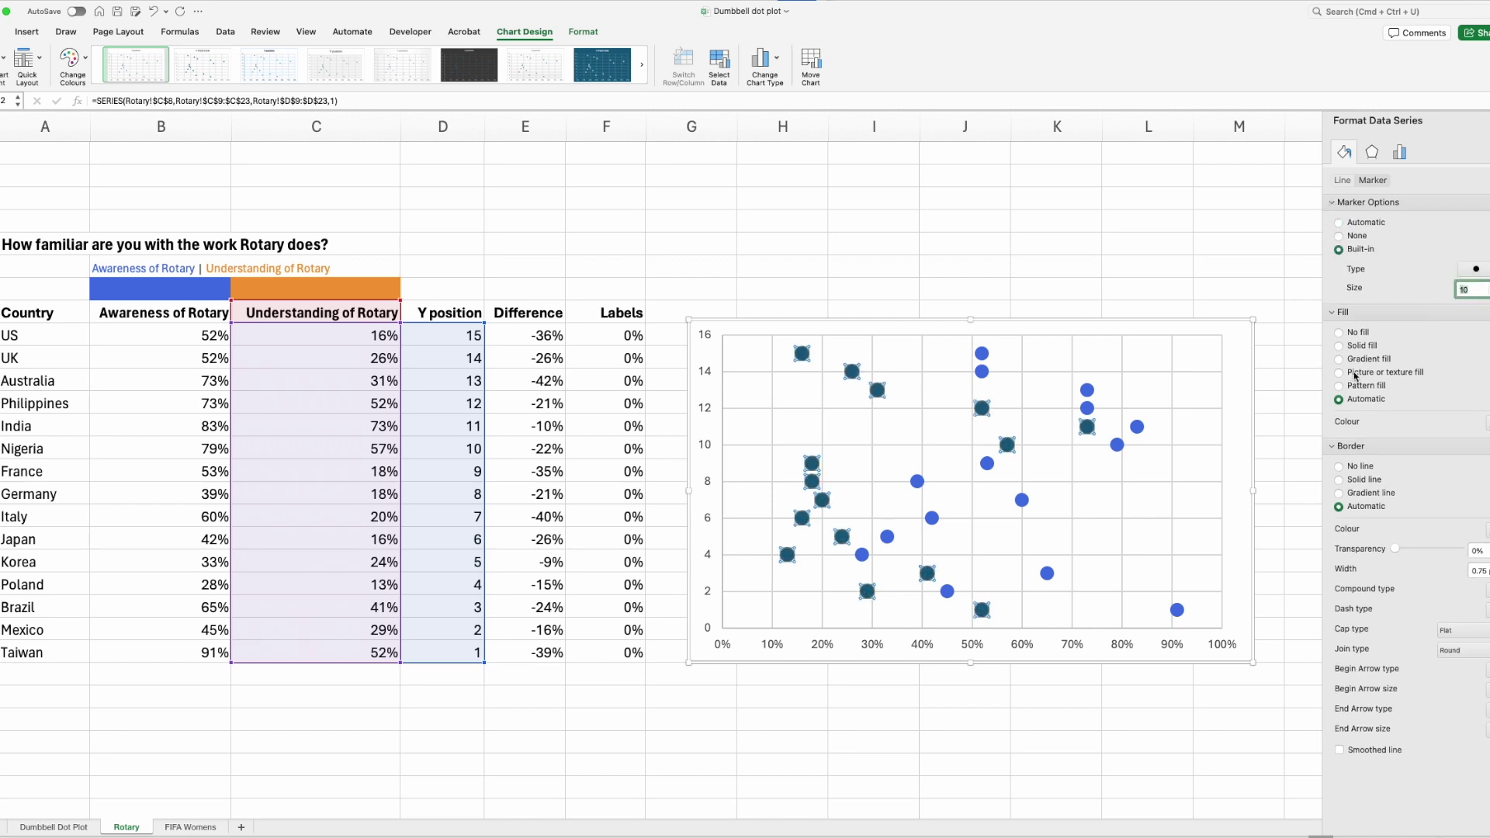
Step: Fill the Understanding markers solid orange and remove their outline
{"action": "left_click", "coordinate": [1339, 346]}
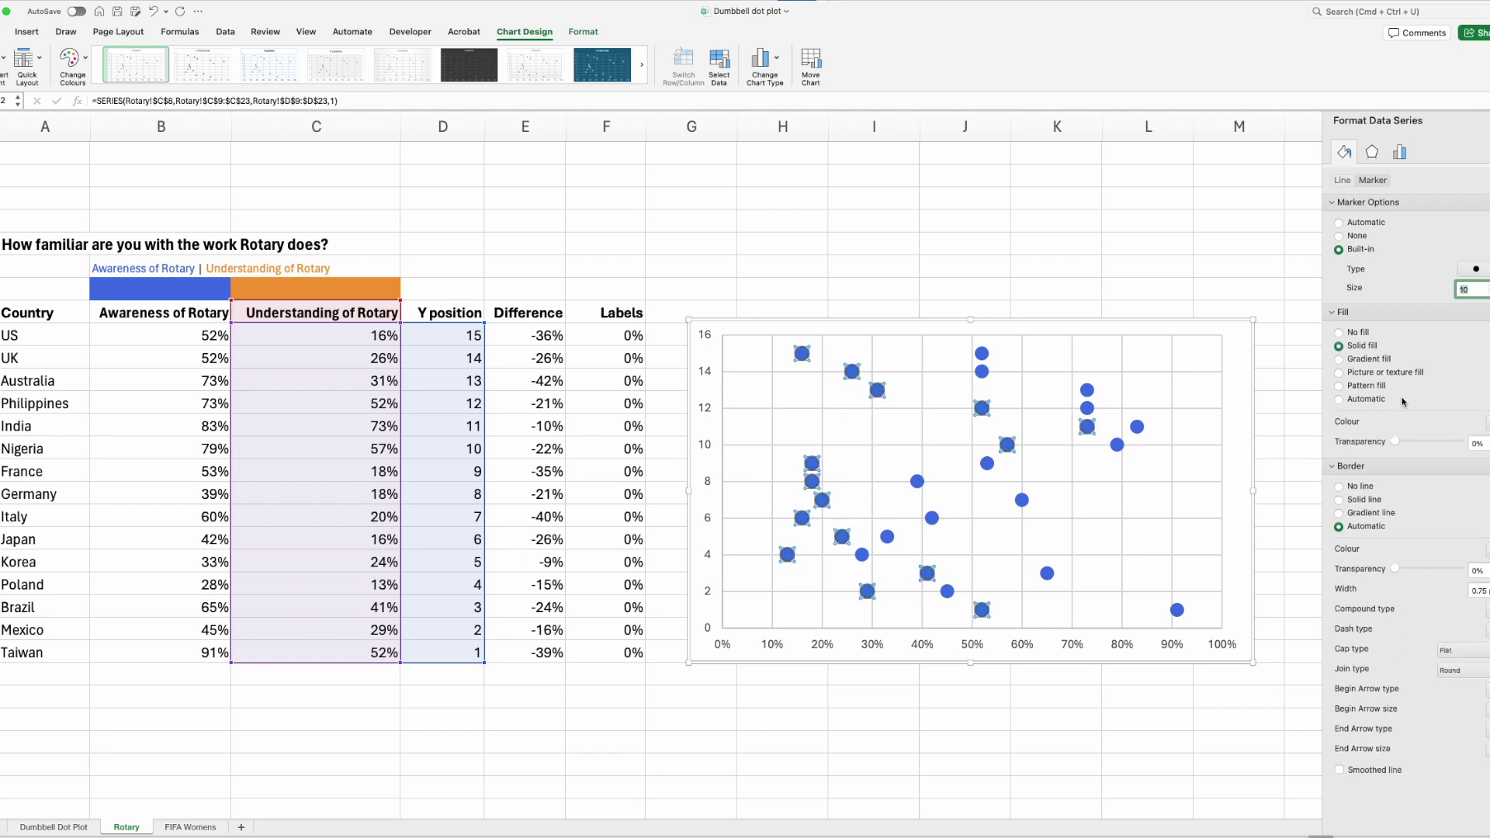
{"action": "left_click", "coordinate": [1486, 422]}
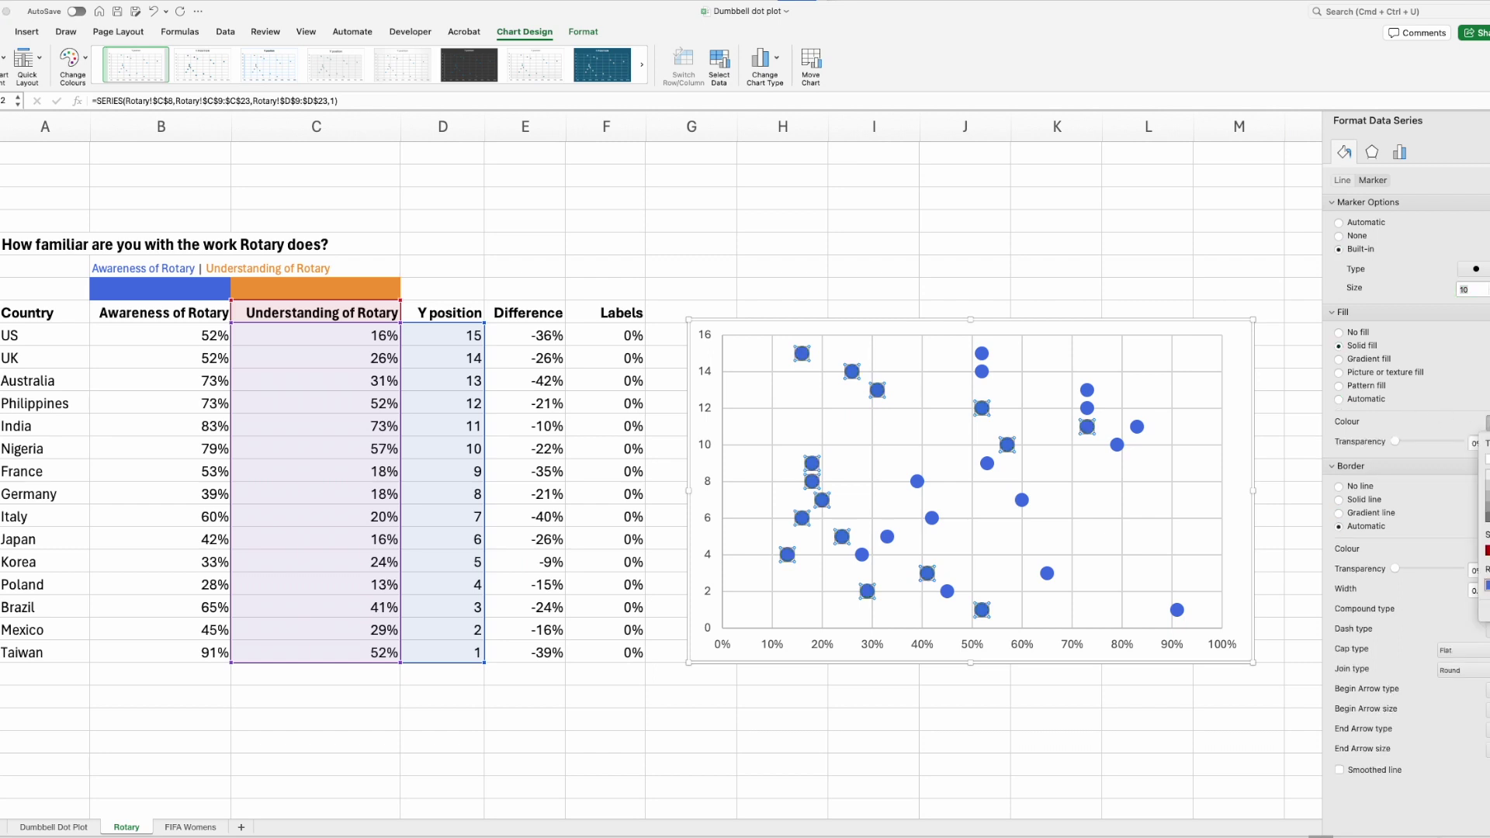
{"action": "left_click", "coordinate": [1486, 466]}
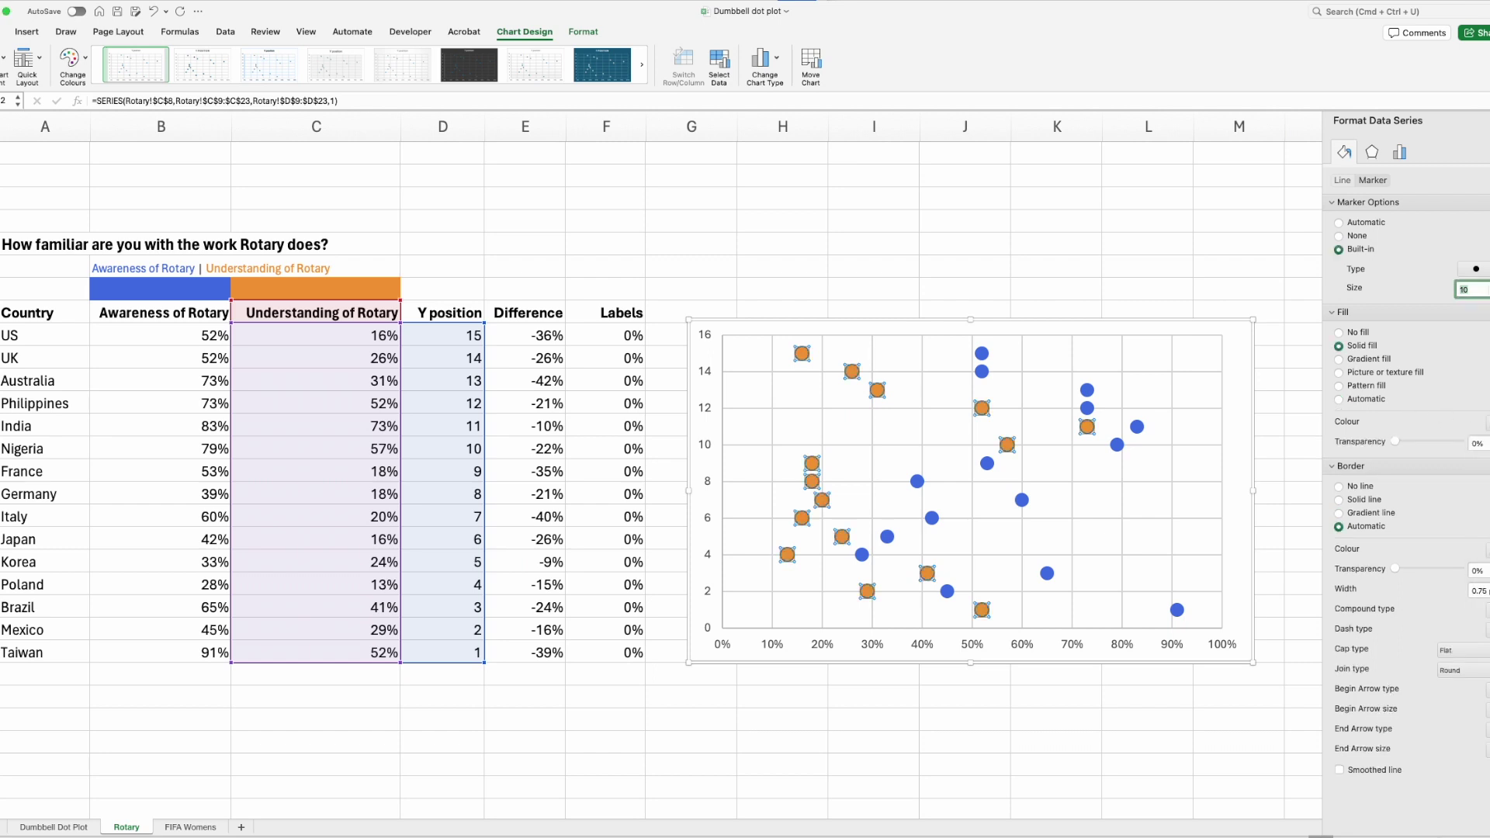
{"action": "left_click", "coordinate": [1339, 487]}
{"action": "left_click", "coordinate": [1111, 505]}
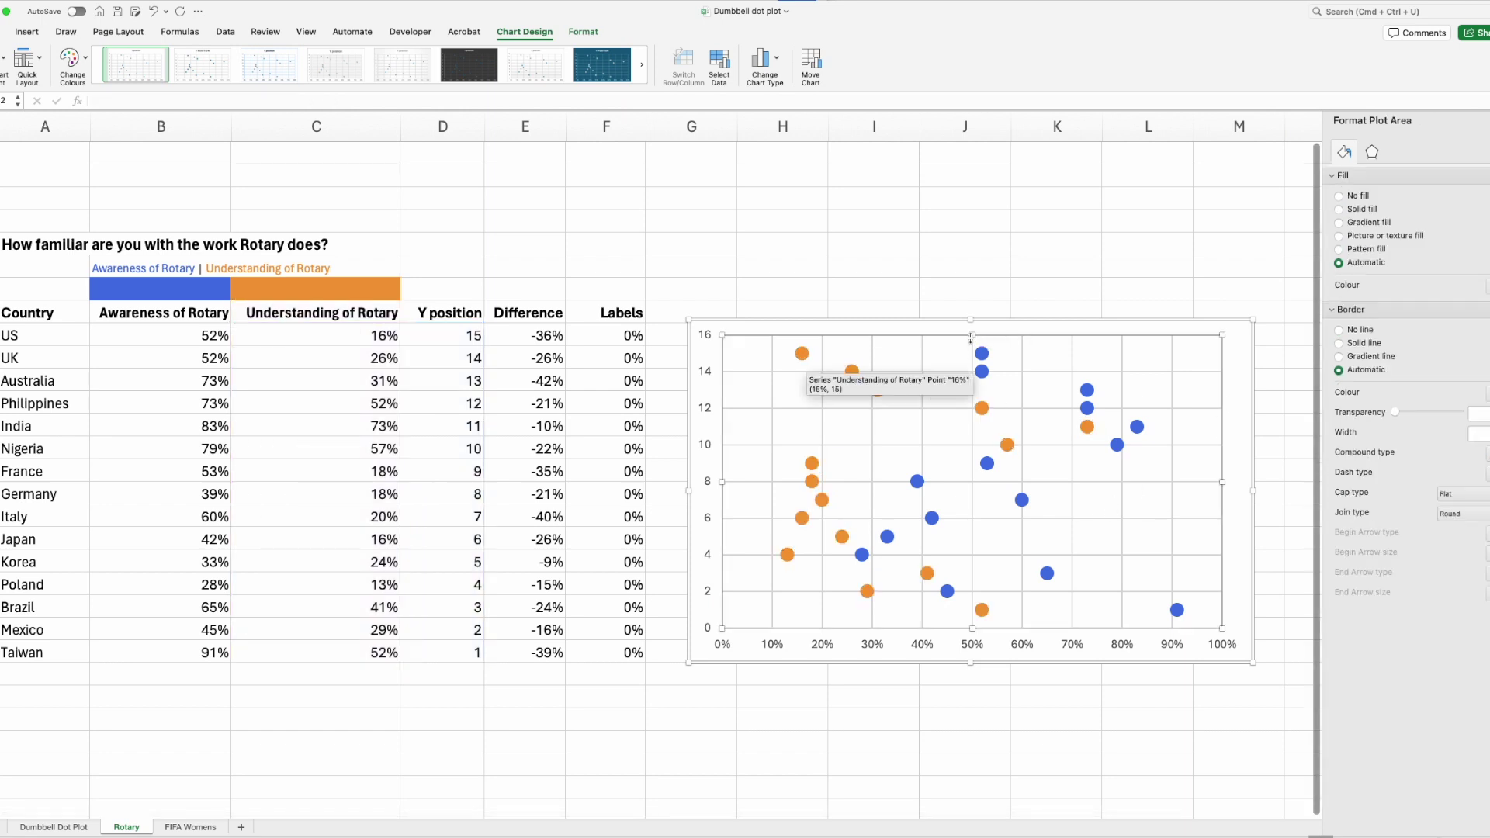
Step: Drag the plot area's top edge down and its left edge inward to shrink it
{"action": "left_click_drag", "start_coordinate": [973, 335], "coordinate": [972, 362]}
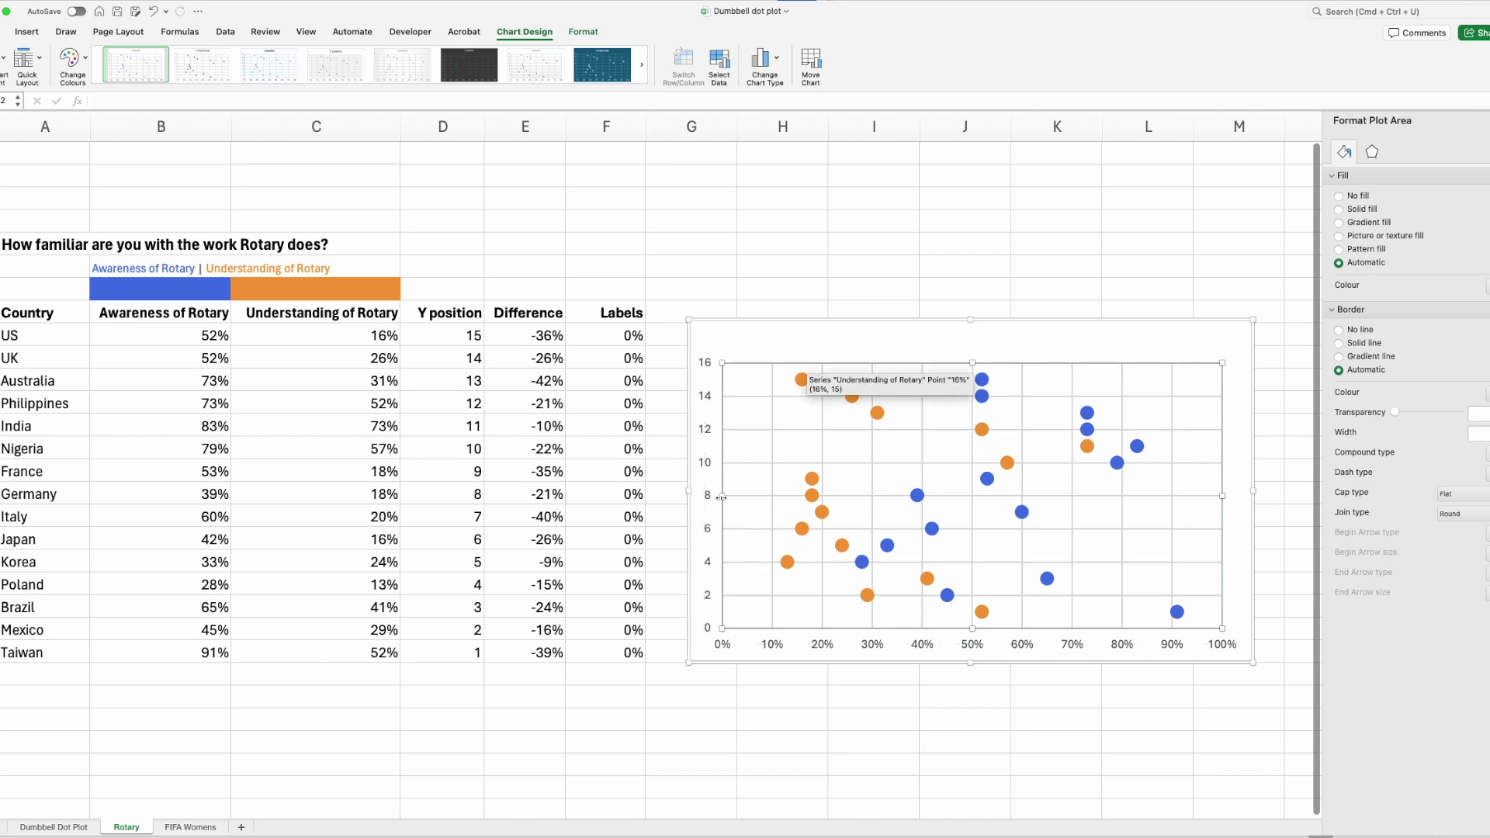
{"action": "left_click_drag", "start_coordinate": [721, 495], "coordinate": [769, 495]}
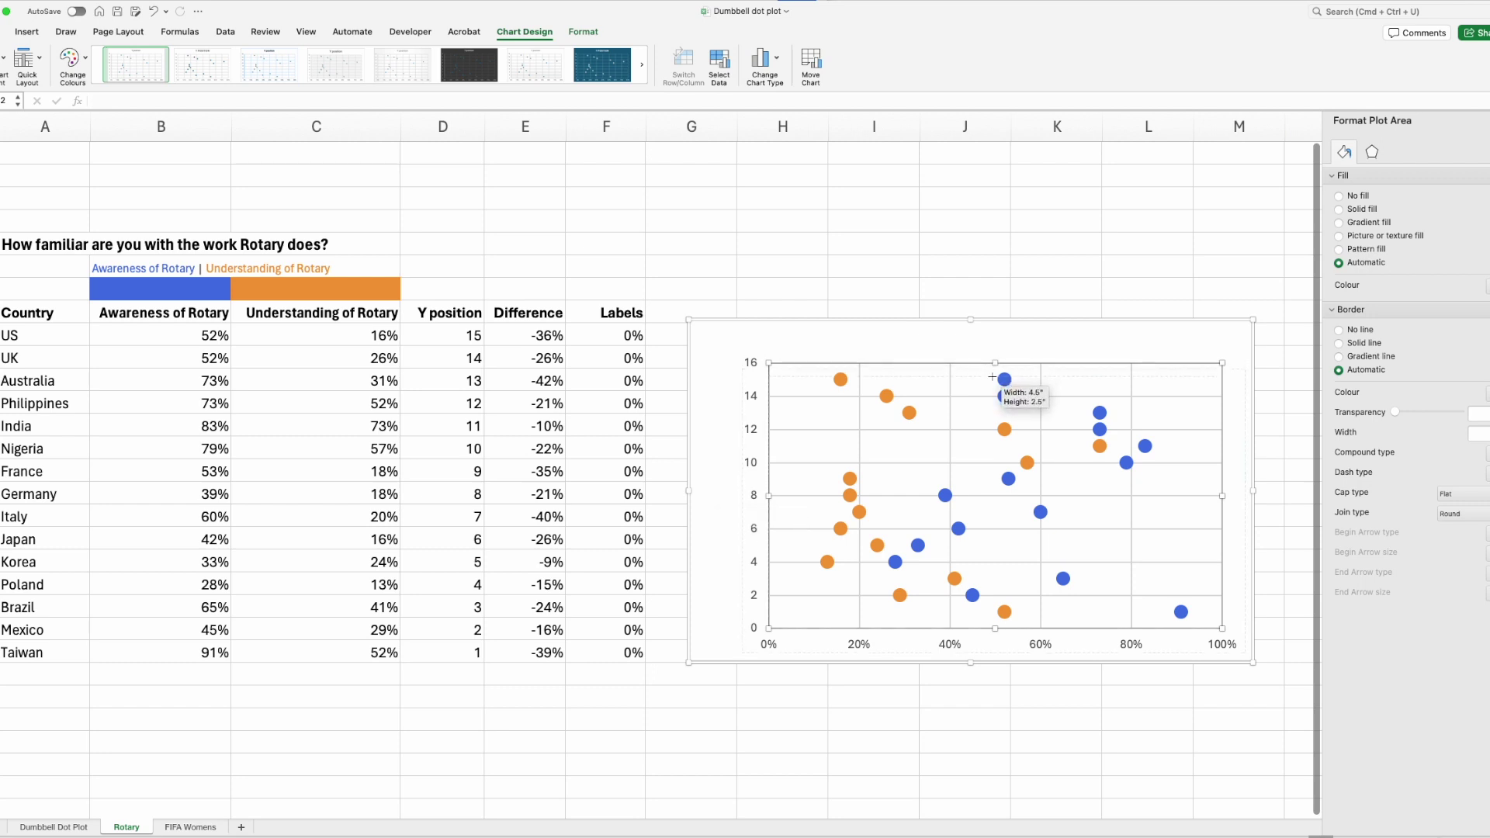
{"action": "left_click_drag", "start_coordinate": [995, 362], "coordinate": [992, 377]}
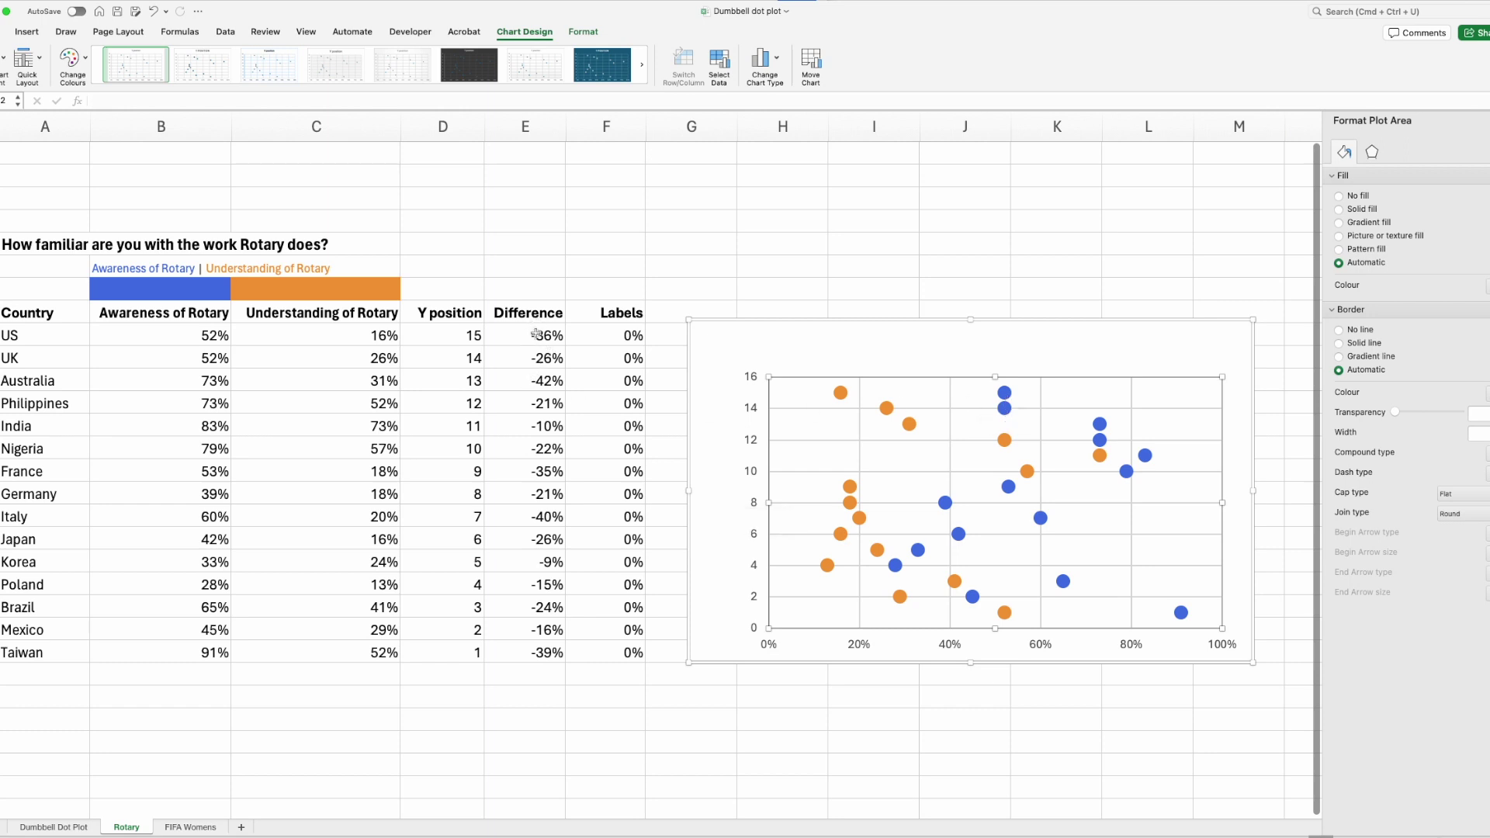
Step: Clear E9:E23, enter =C9-B9 in E9, and fill it down through Taiwan
{"action": "left_click_drag", "start_coordinate": [536, 335], "coordinate": [533, 651]}
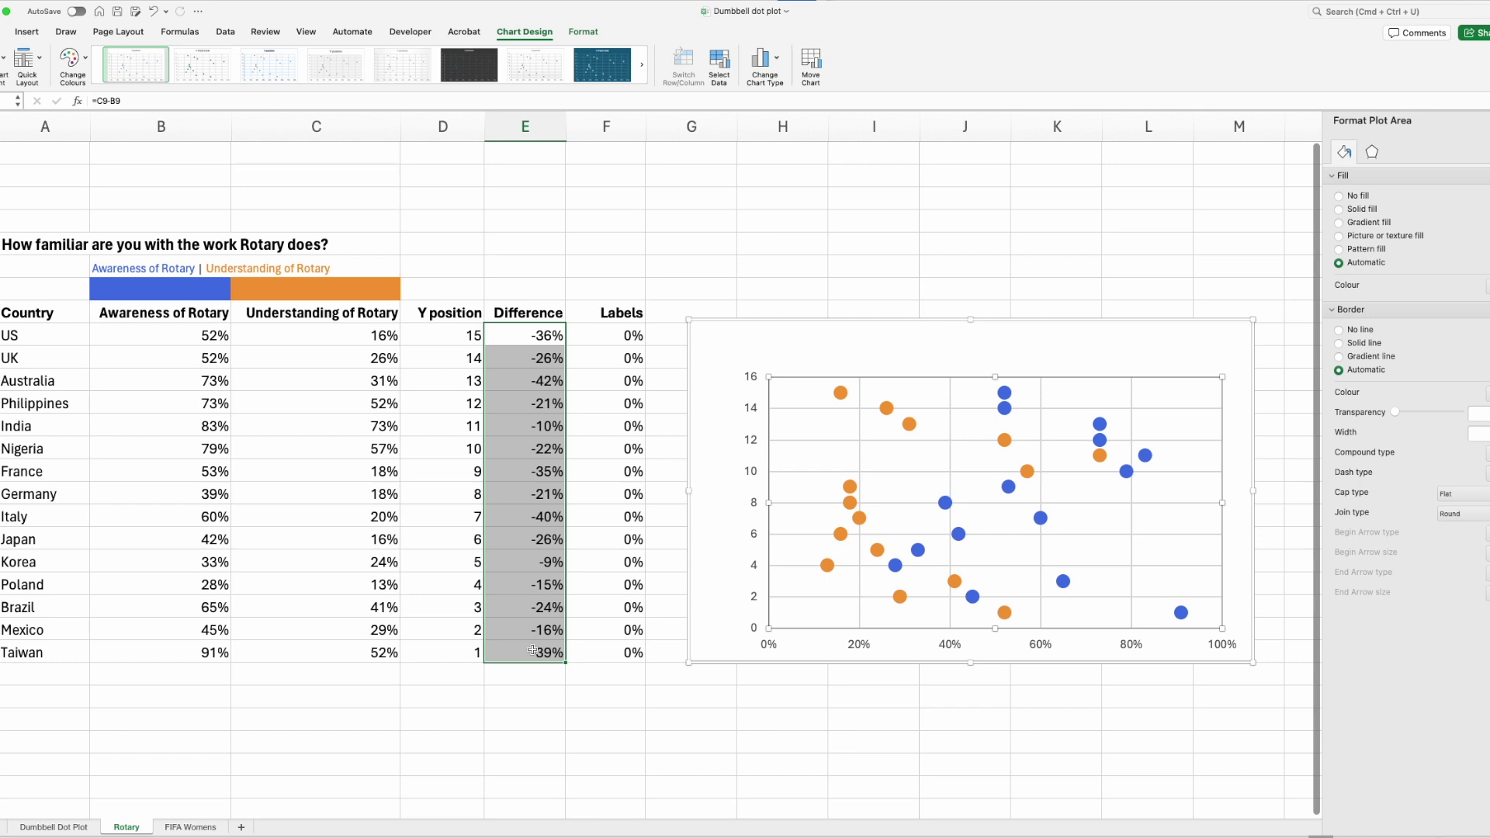
{"action": "key", "text": "Delete"}
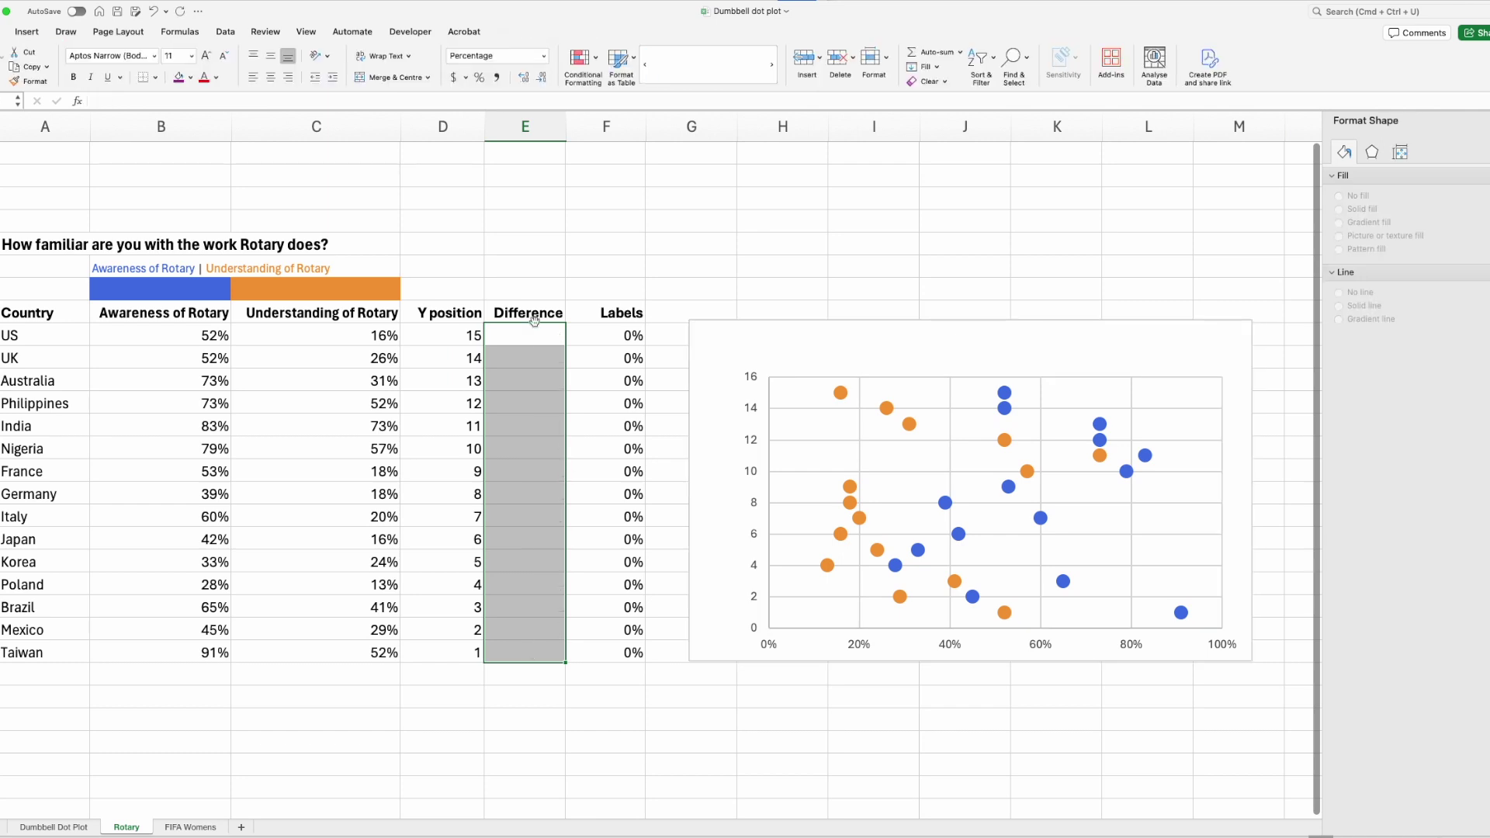
{"action": "left_click", "coordinate": [518, 335]}
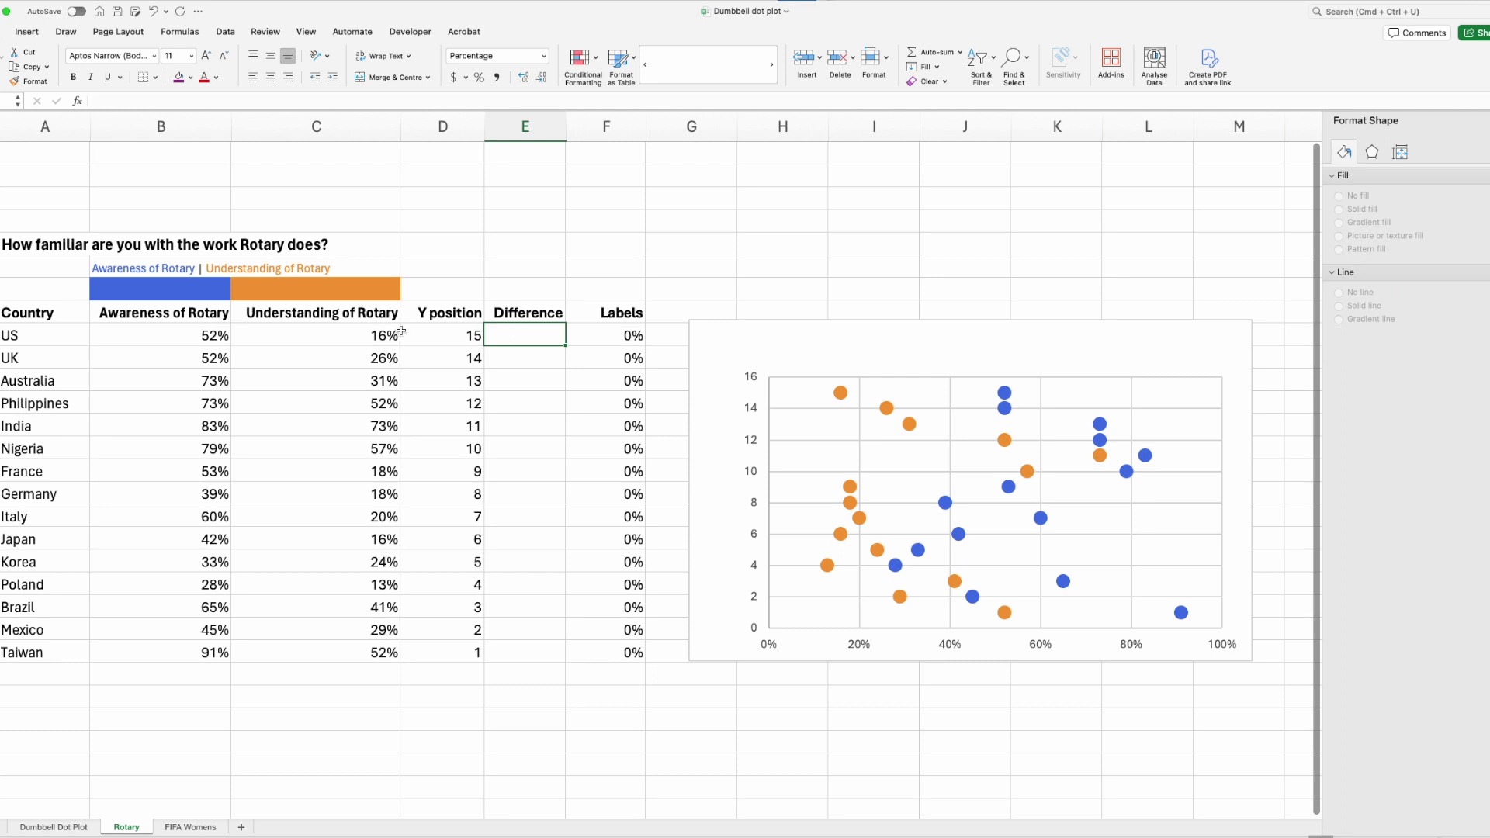
{"action": "type", "text": "="}
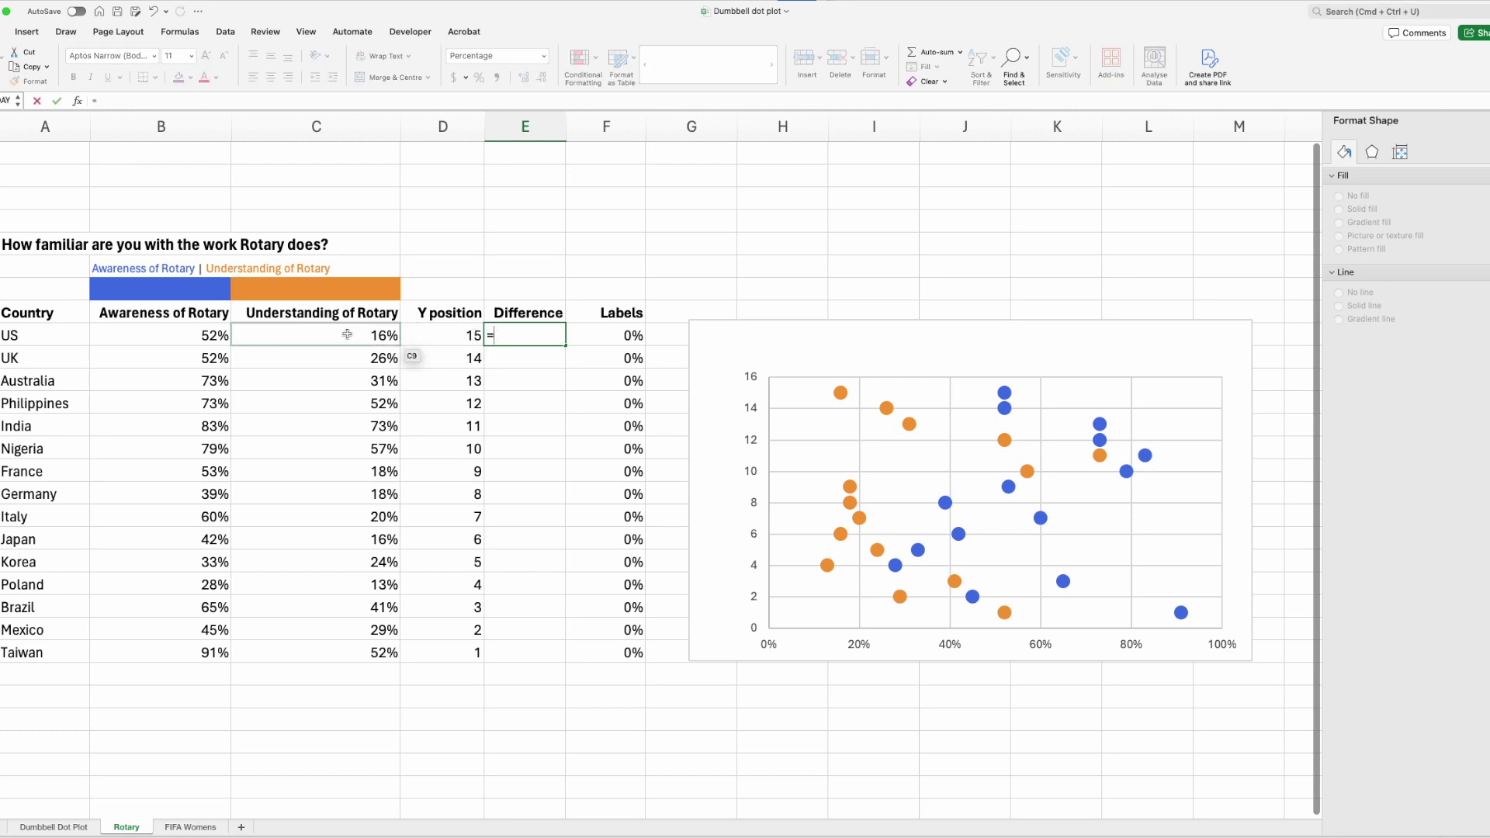
{"action": "left_click", "coordinate": [347, 335]}
{"action": "type", "text": "-"}
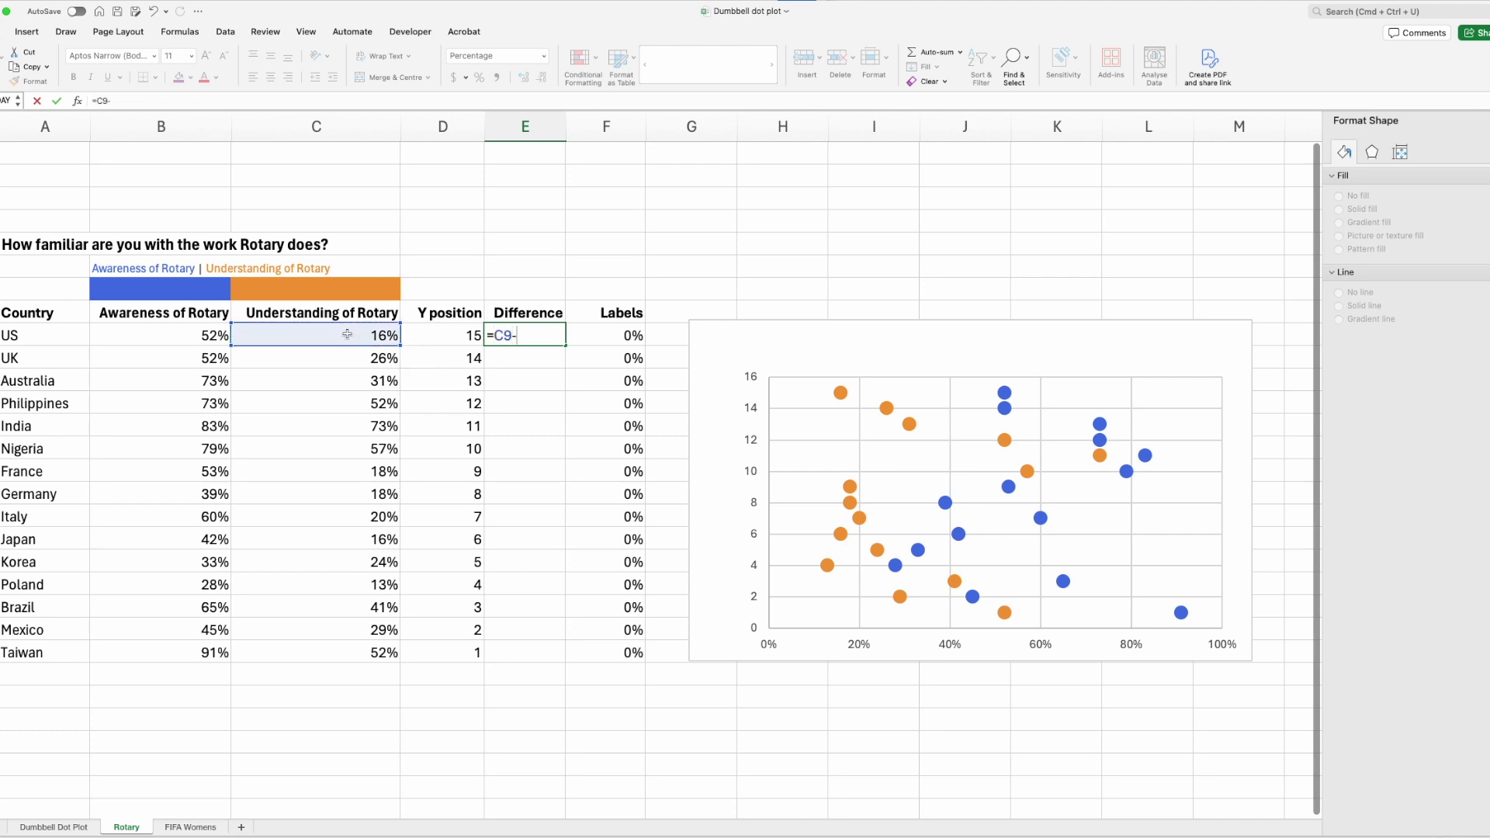
{"action": "left_click", "coordinate": [199, 334]}
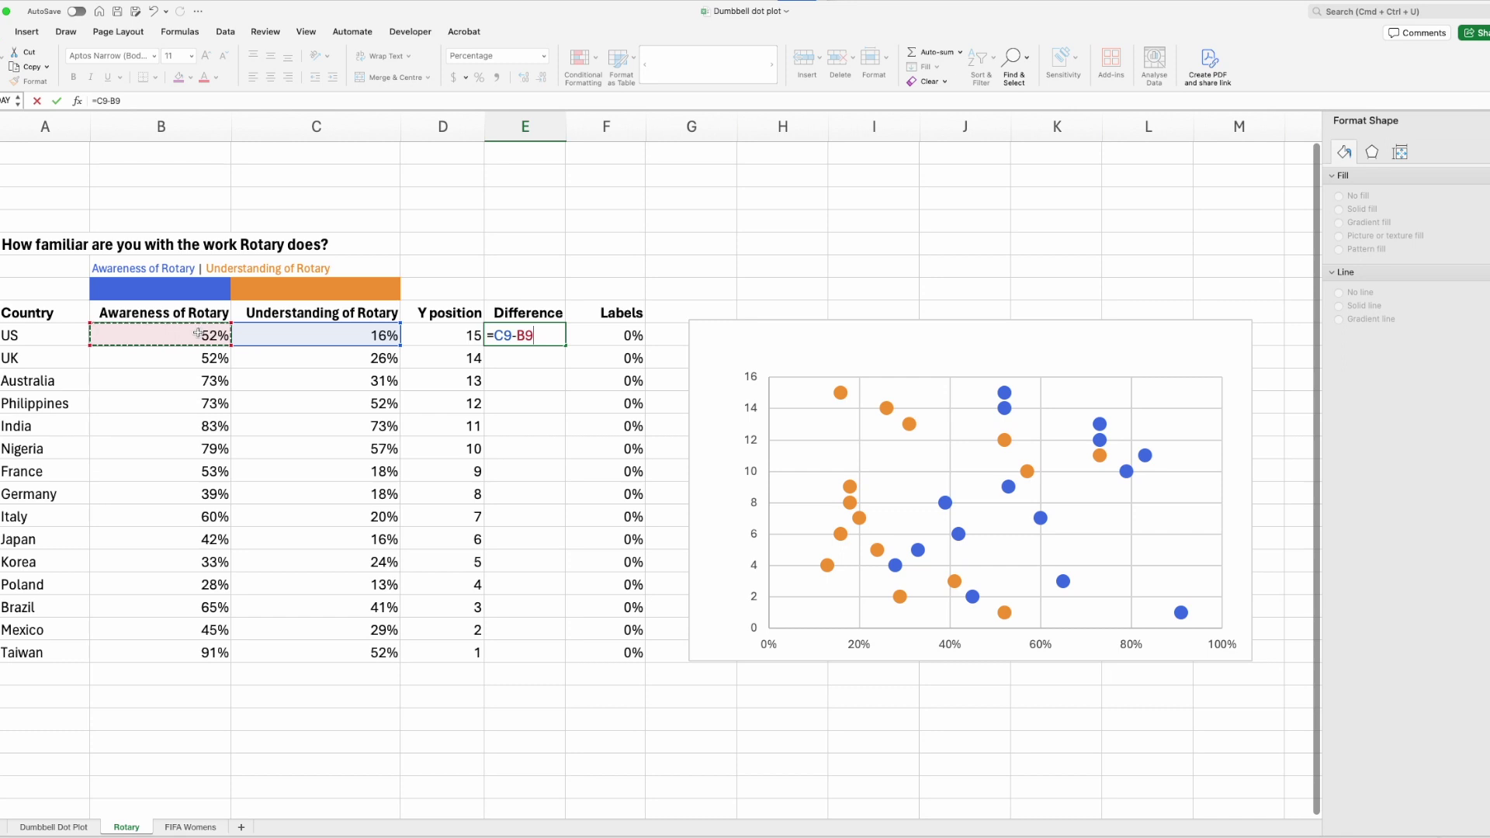
{"action": "key", "text": "Return"}
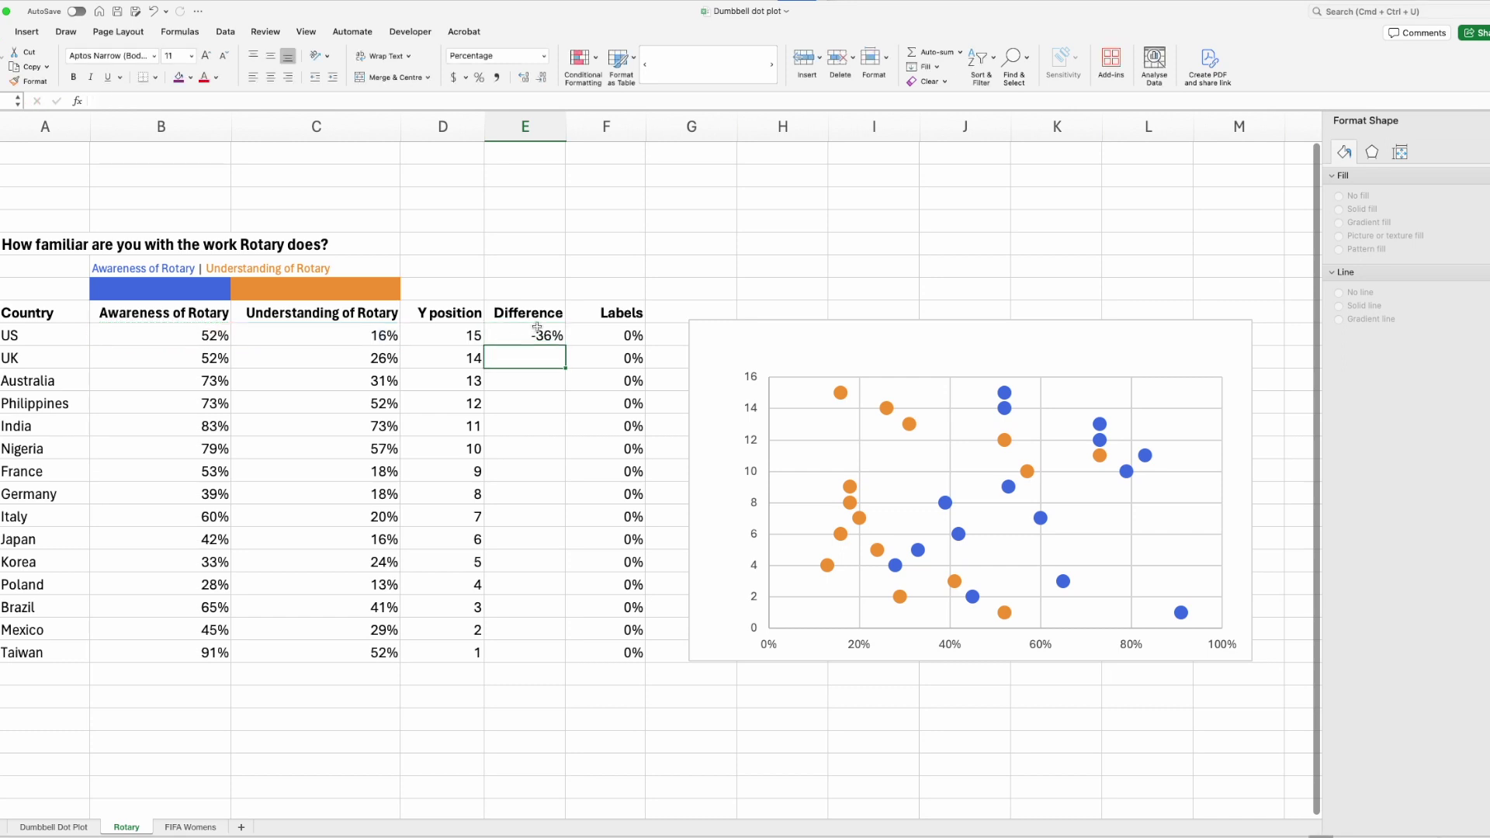
{"action": "left_click", "coordinate": [554, 333]}
{"action": "double_click", "coordinate": [565, 345]}
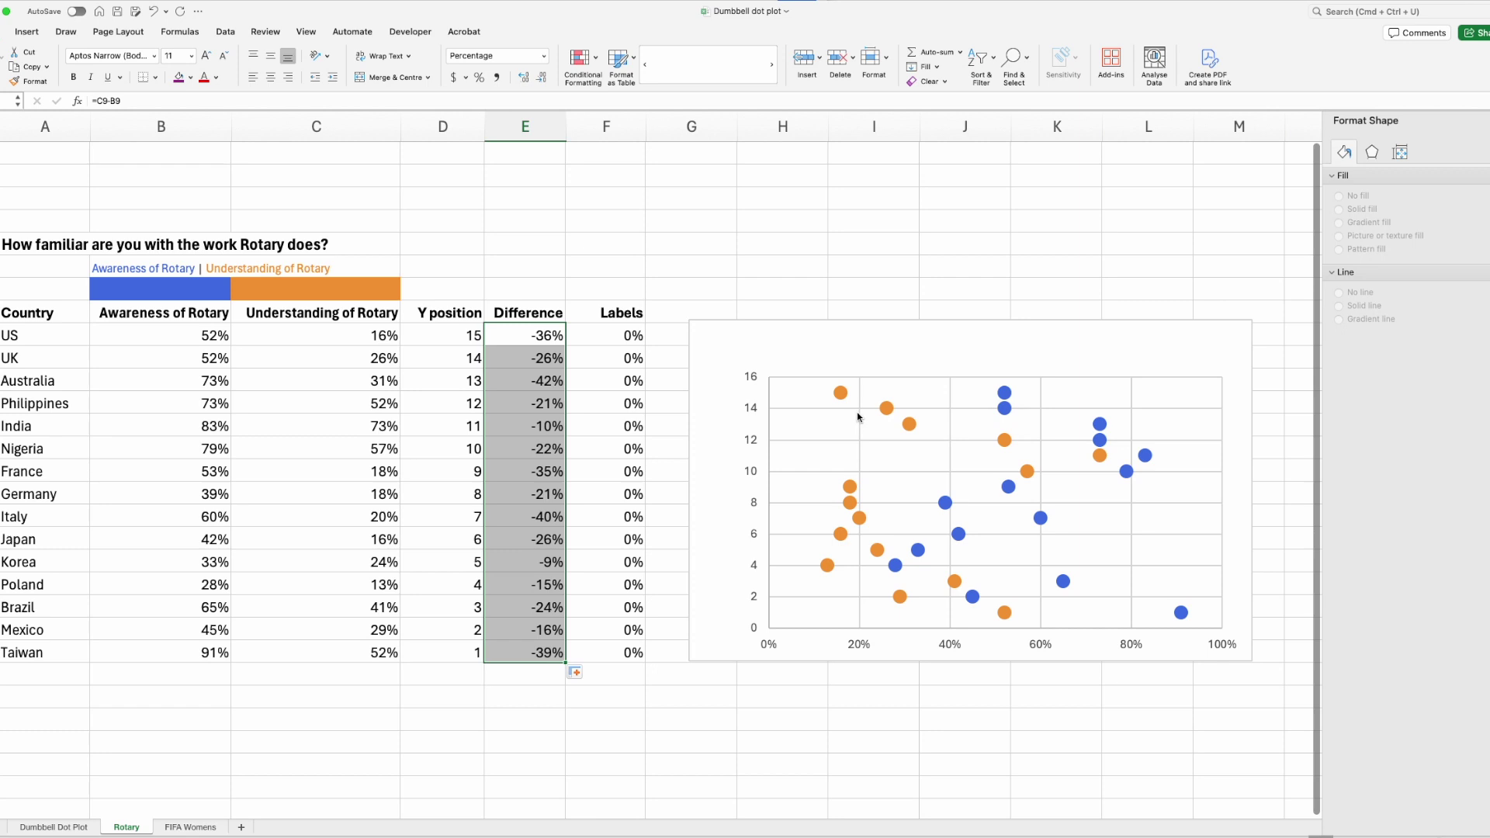
{"action": "mouse_move", "coordinate": [842, 396]}
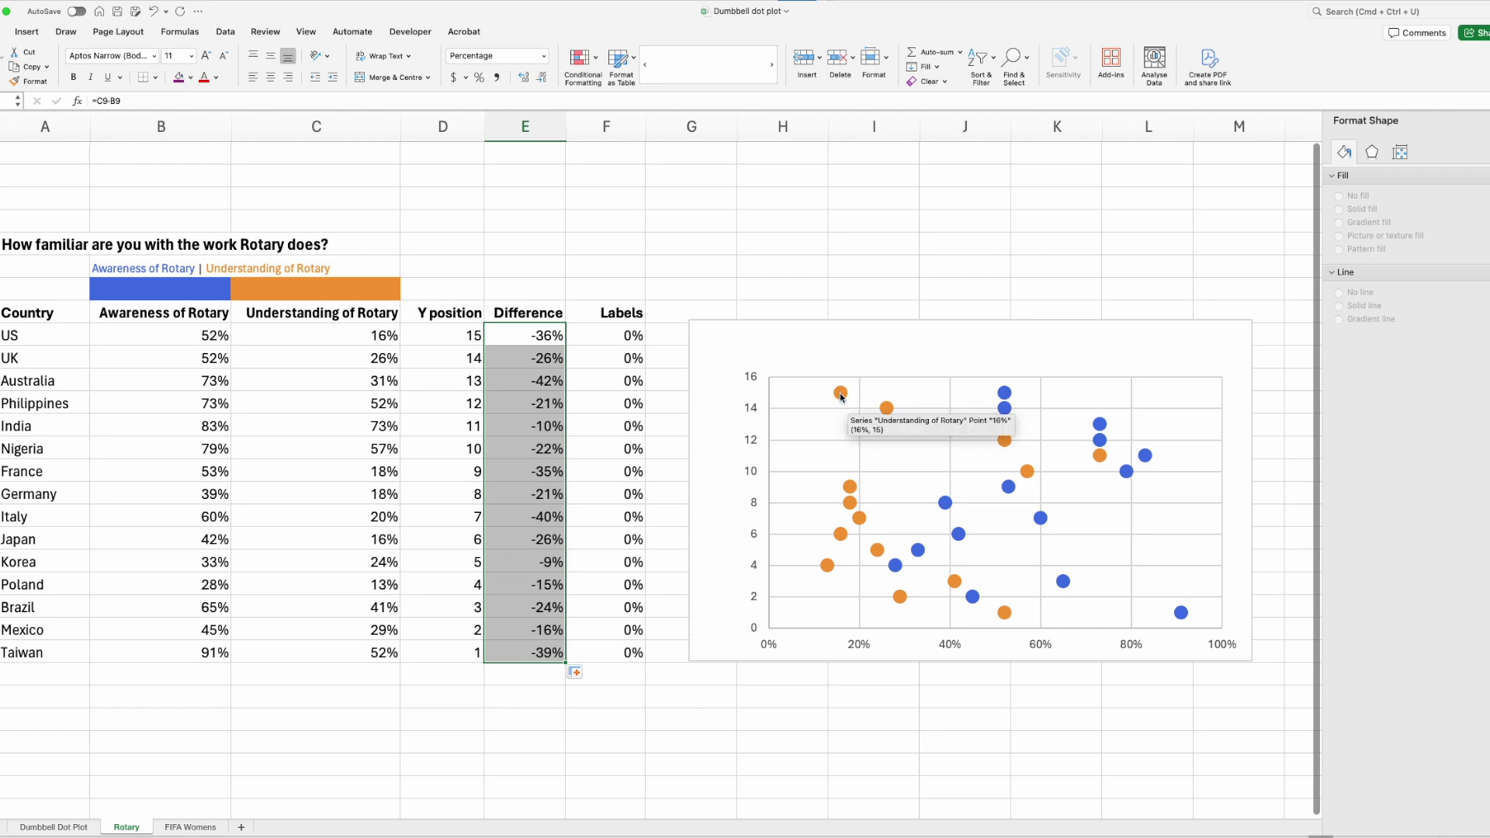
Step: Add Percentage error bars to the orange Understanding of Rotary series via Add Chart Element
{"action": "left_click", "coordinate": [842, 396]}
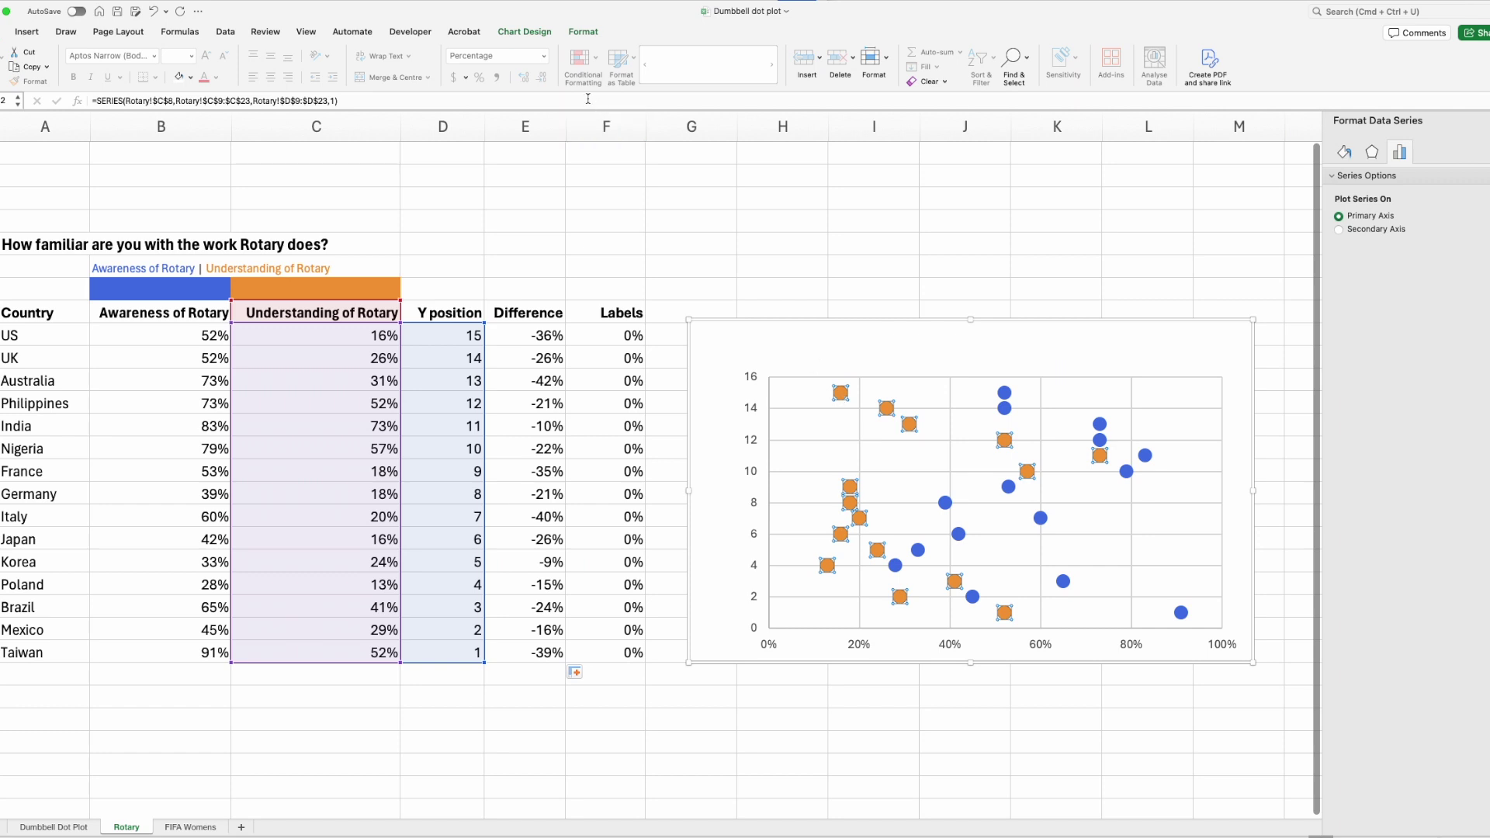
{"action": "left_click", "coordinate": [527, 33]}
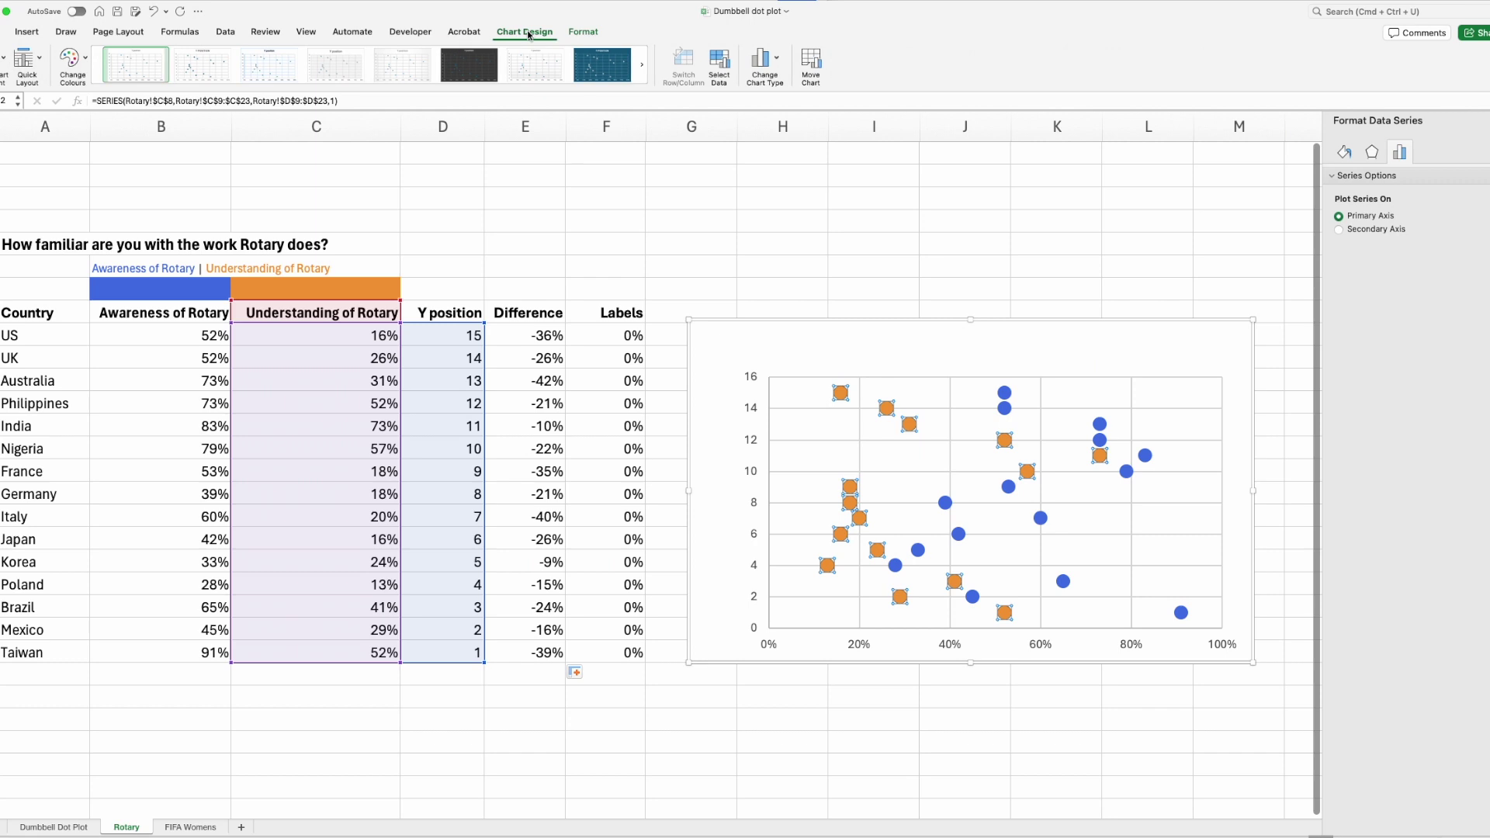
{"action": "left_click", "coordinate": [4, 67]}
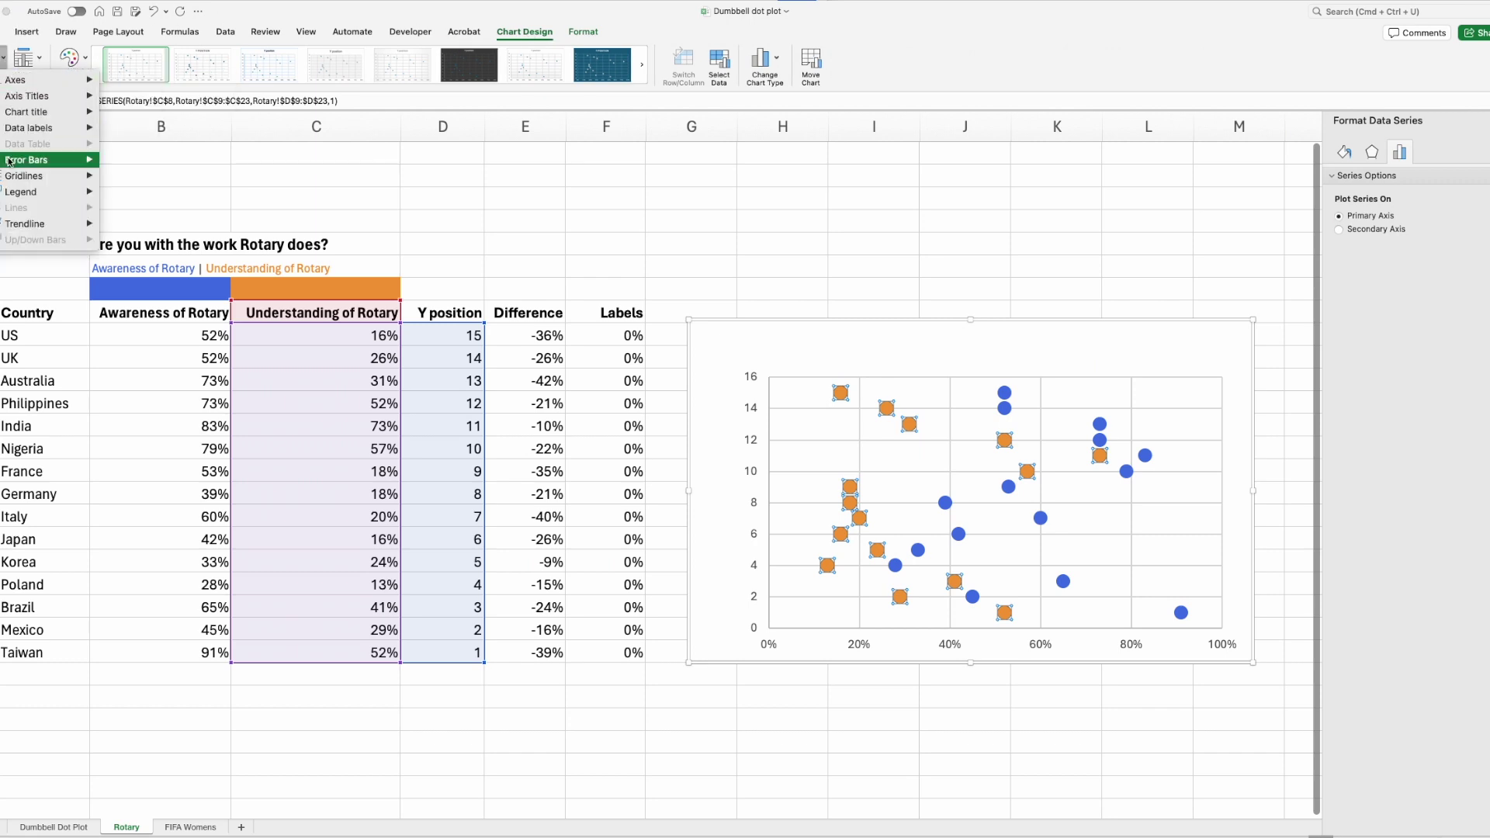
{"action": "mouse_move", "coordinate": [10, 161]}
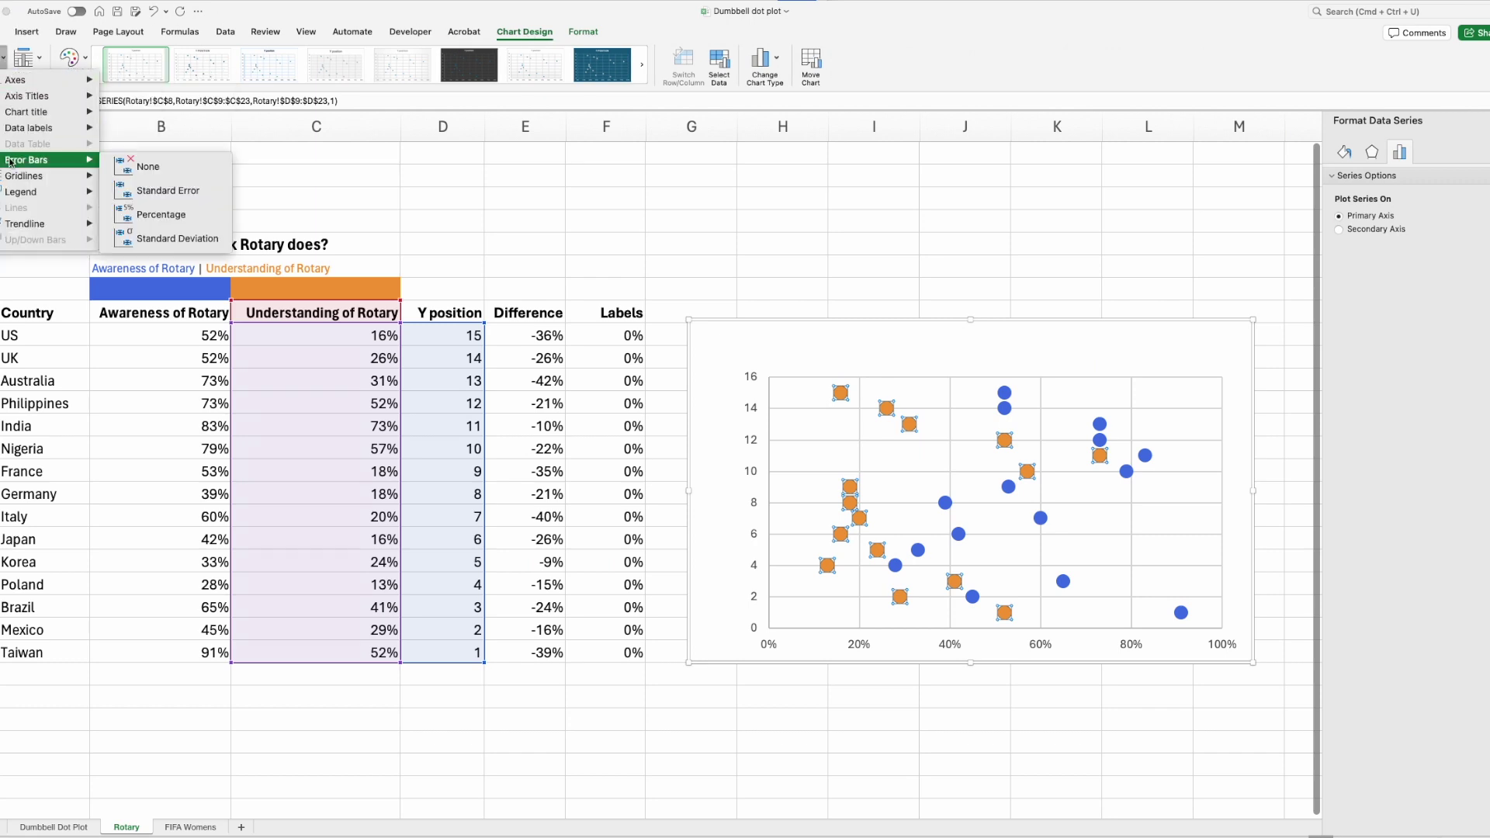
{"action": "left_click", "coordinate": [185, 217]}
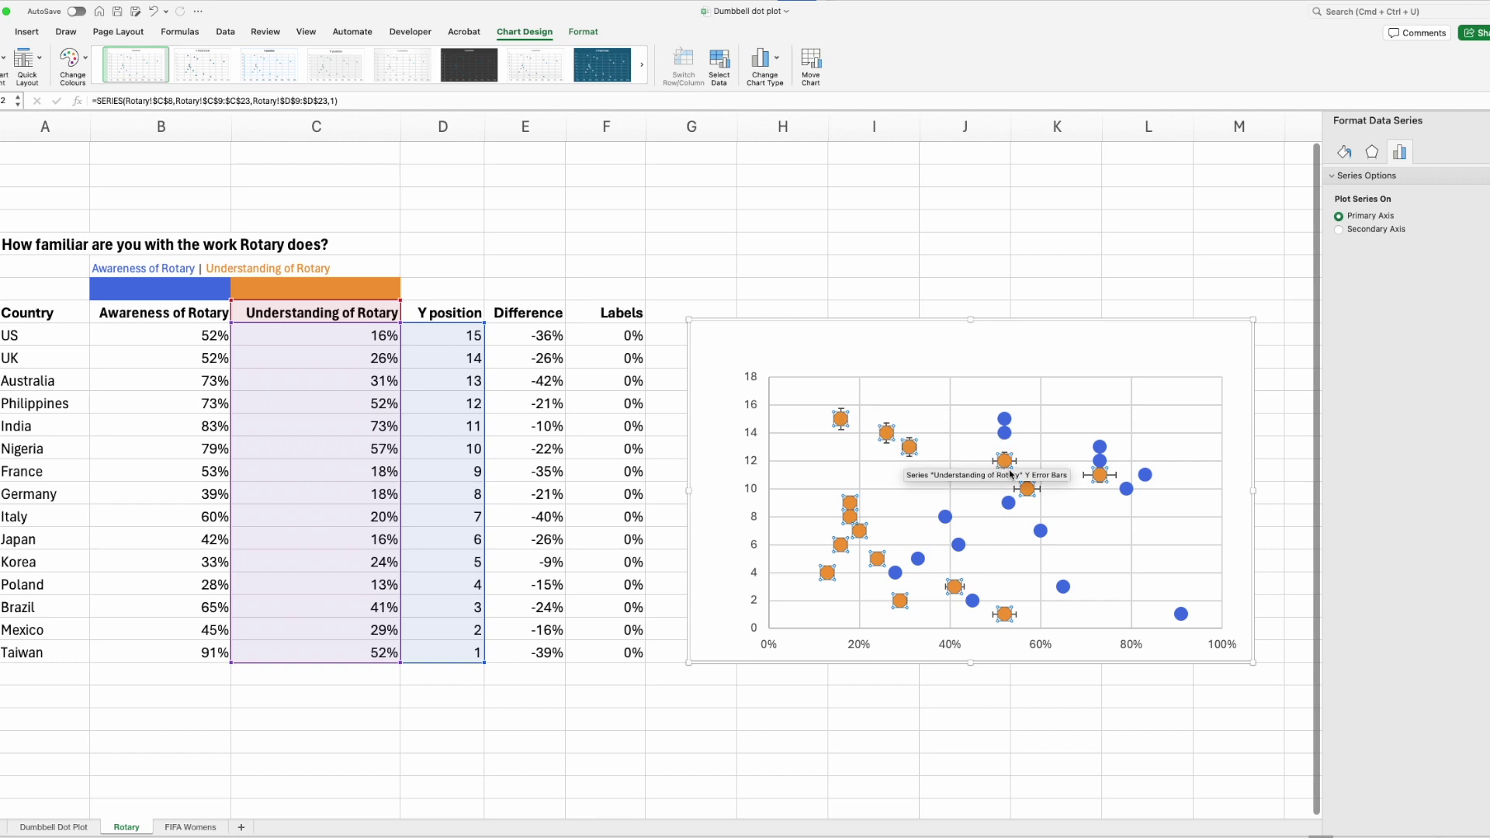
Step: Delete the vertical error bars and set the horizontal ones to Minus direction, No Cap
{"action": "left_click", "coordinate": [842, 411]}
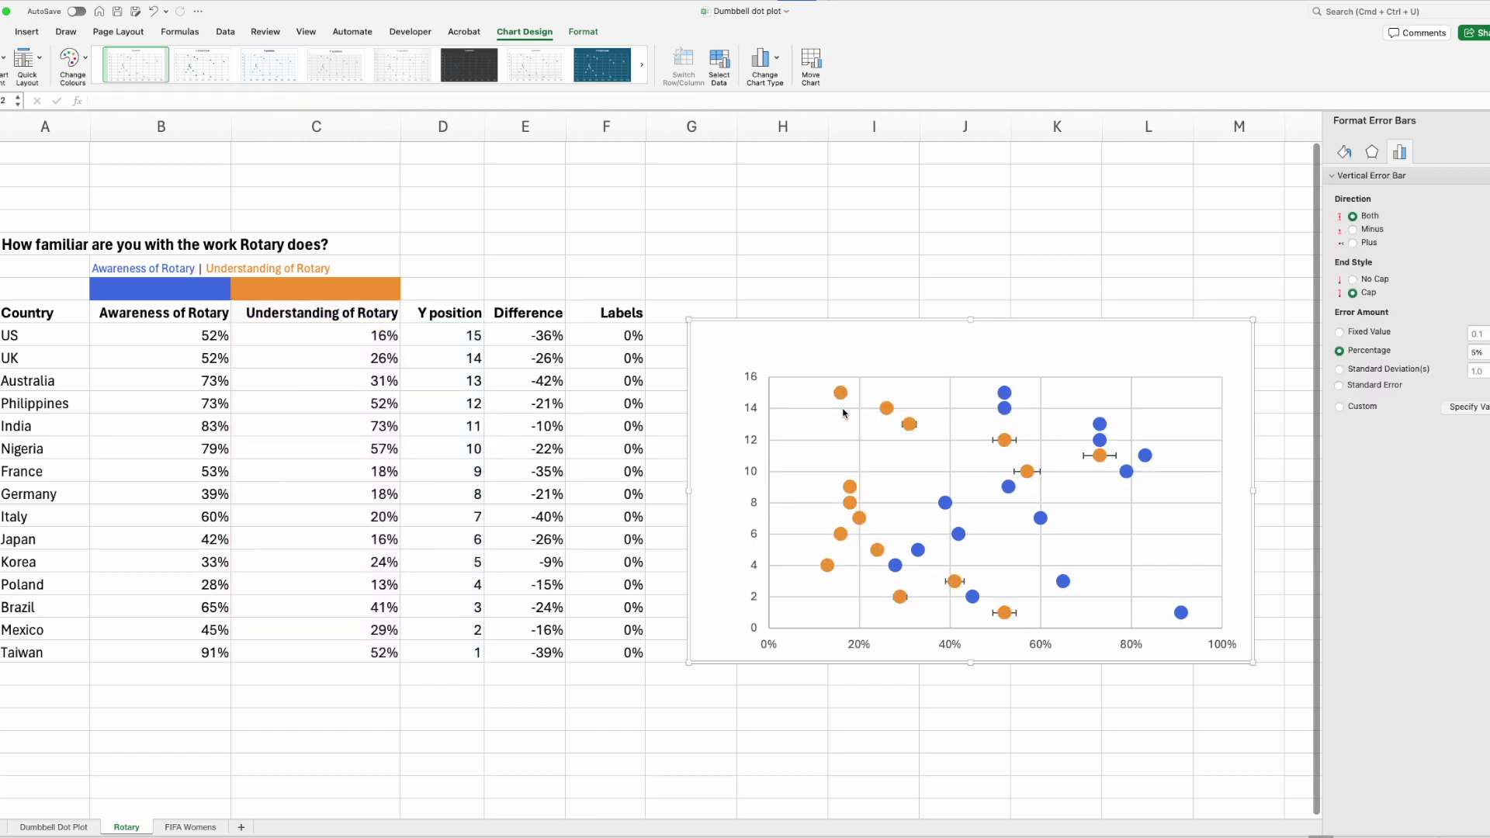
{"action": "key", "text": "Delete"}
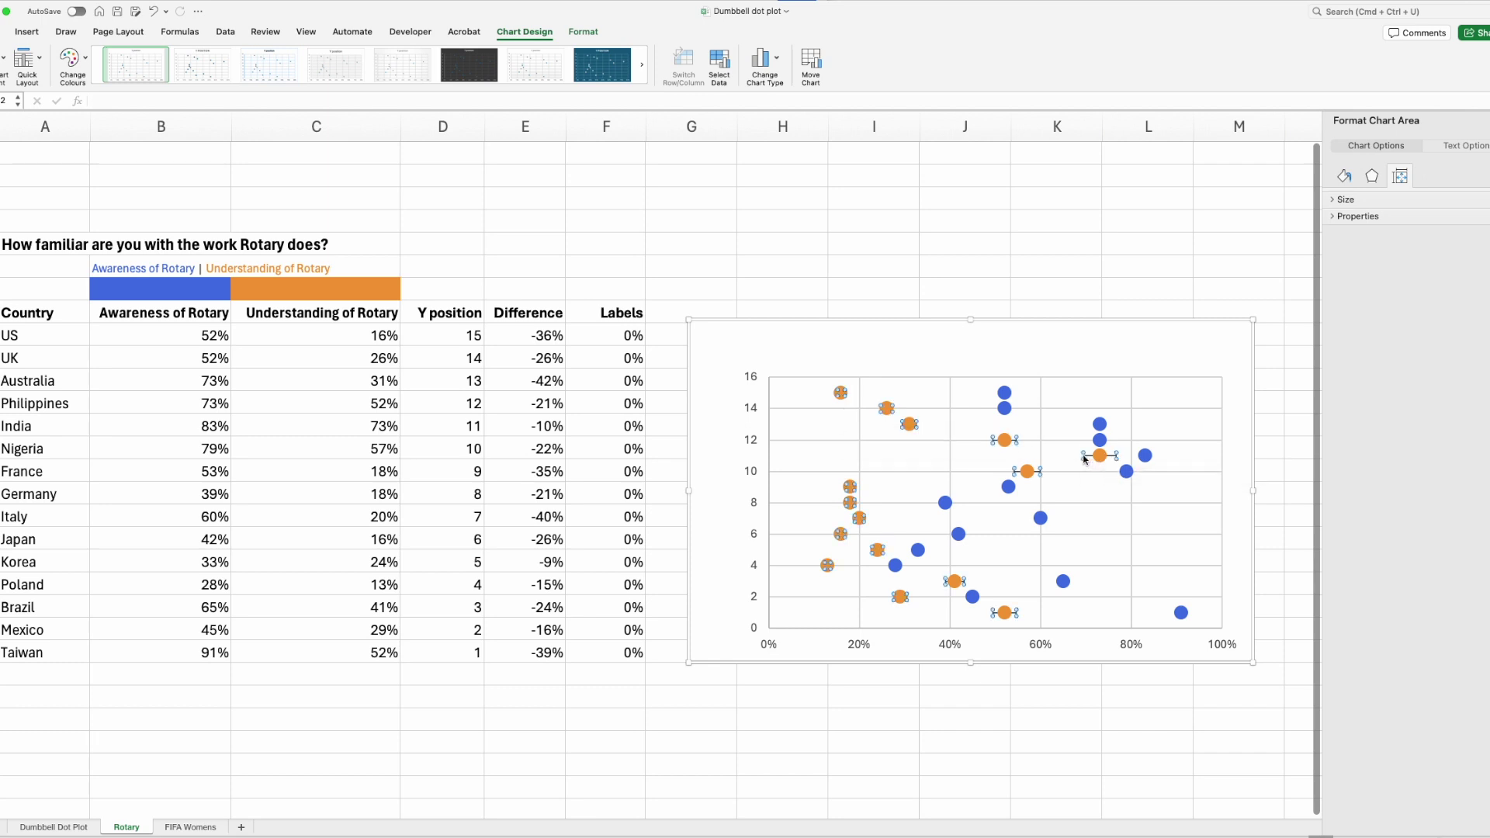
{"action": "left_click", "coordinate": [1084, 456]}
{"action": "right_click", "coordinate": [1085, 458]}
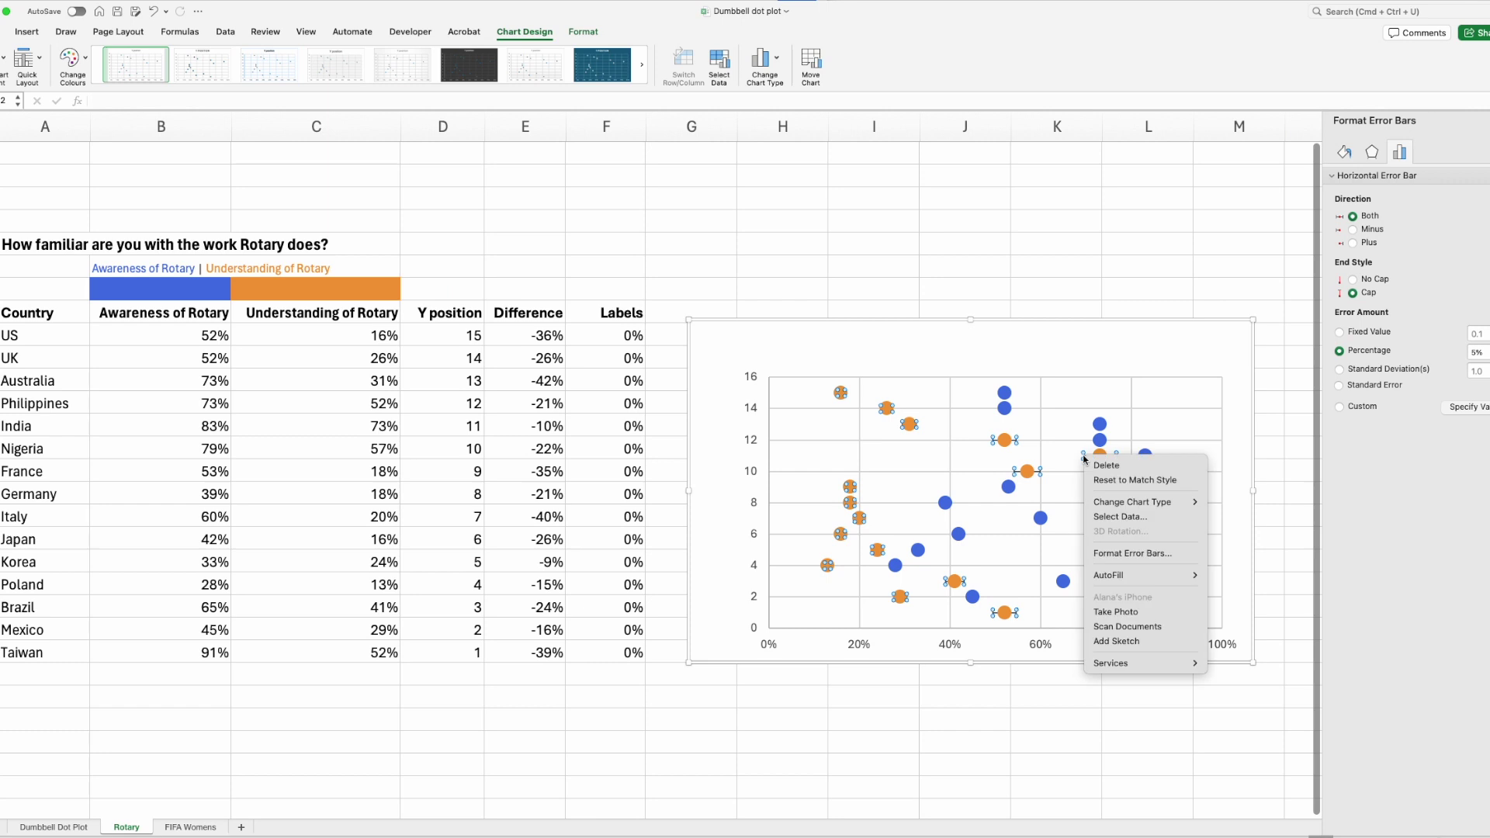
{"action": "left_click", "coordinate": [1130, 554]}
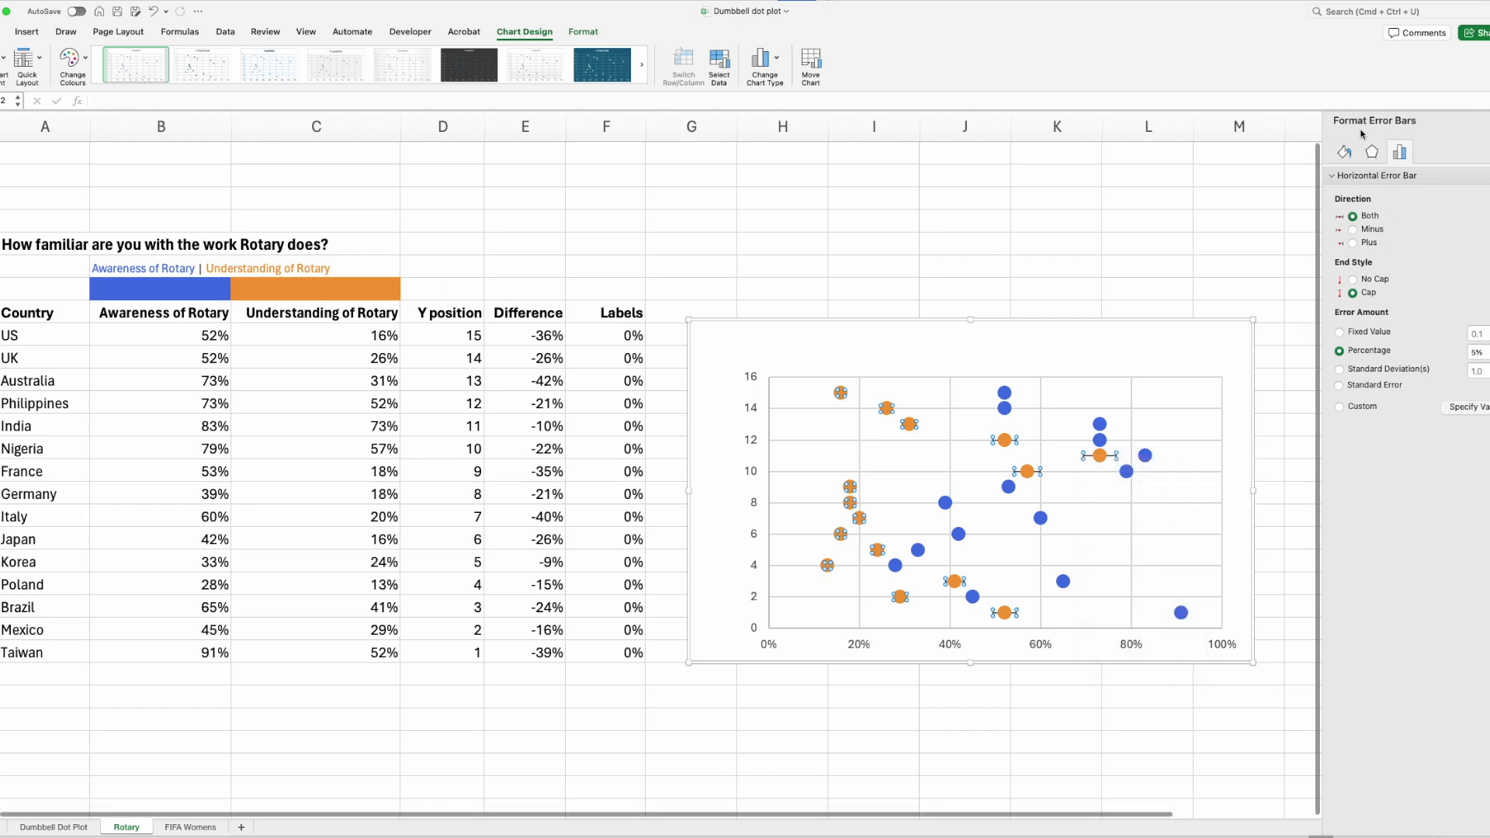
{"action": "left_click", "coordinate": [1352, 230]}
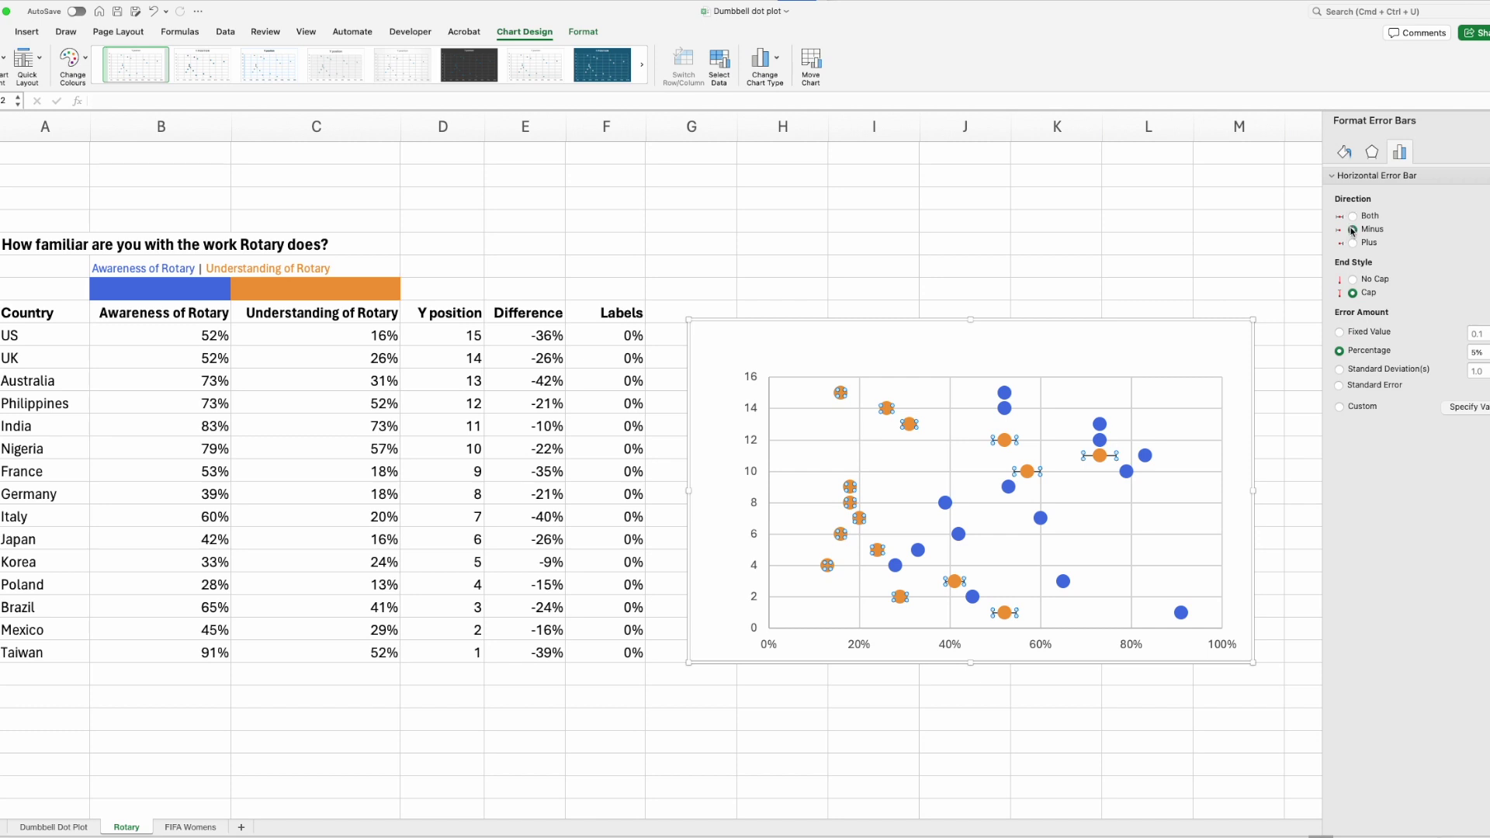
{"action": "left_click", "coordinate": [1354, 281]}
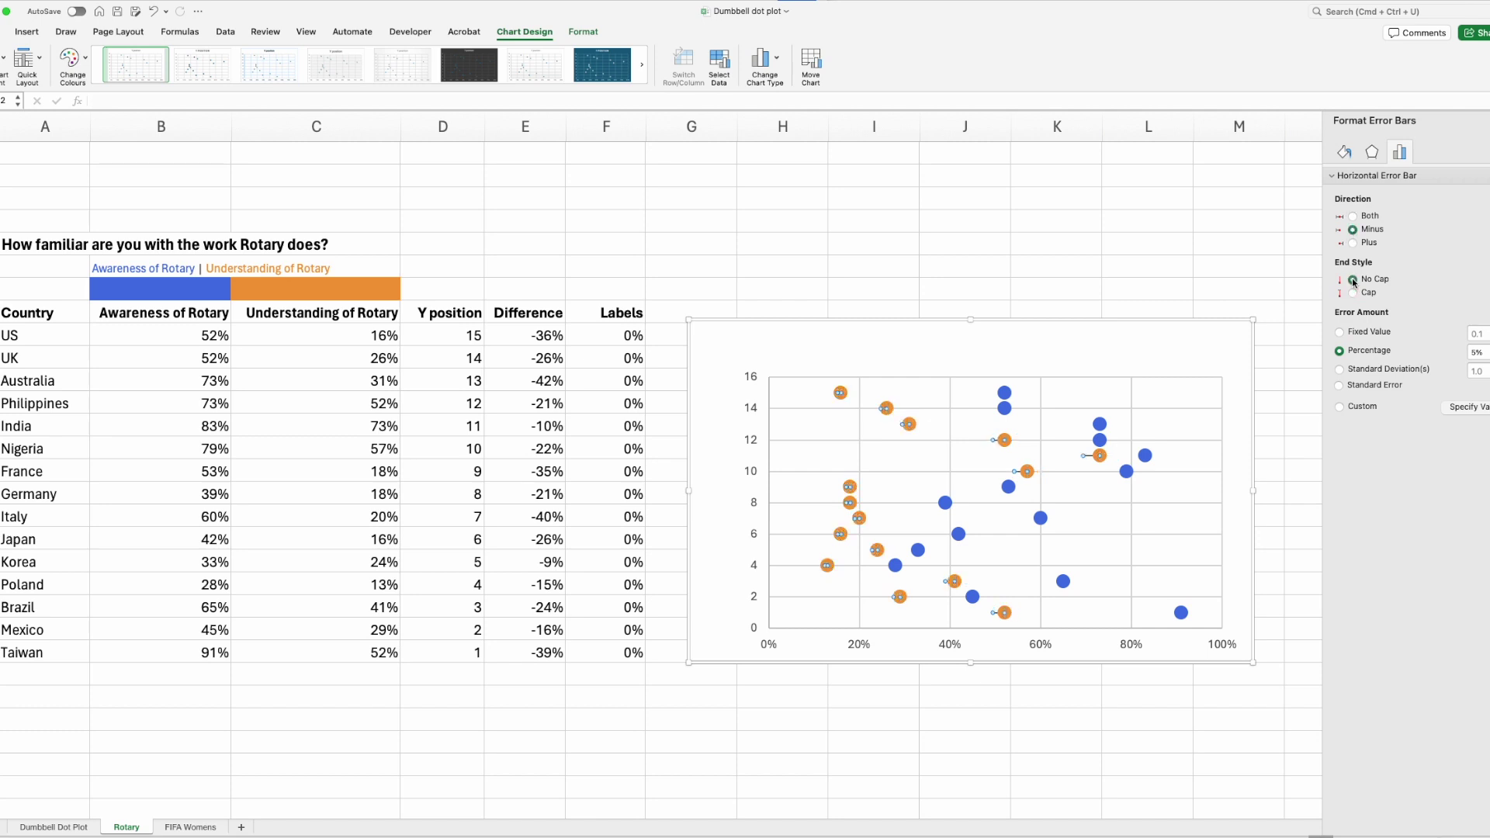
Step: Set the error amount to custom negative values from Difference cells E9:E23
{"action": "left_click", "coordinate": [1339, 408]}
{"action": "left_click", "coordinate": [1466, 408]}
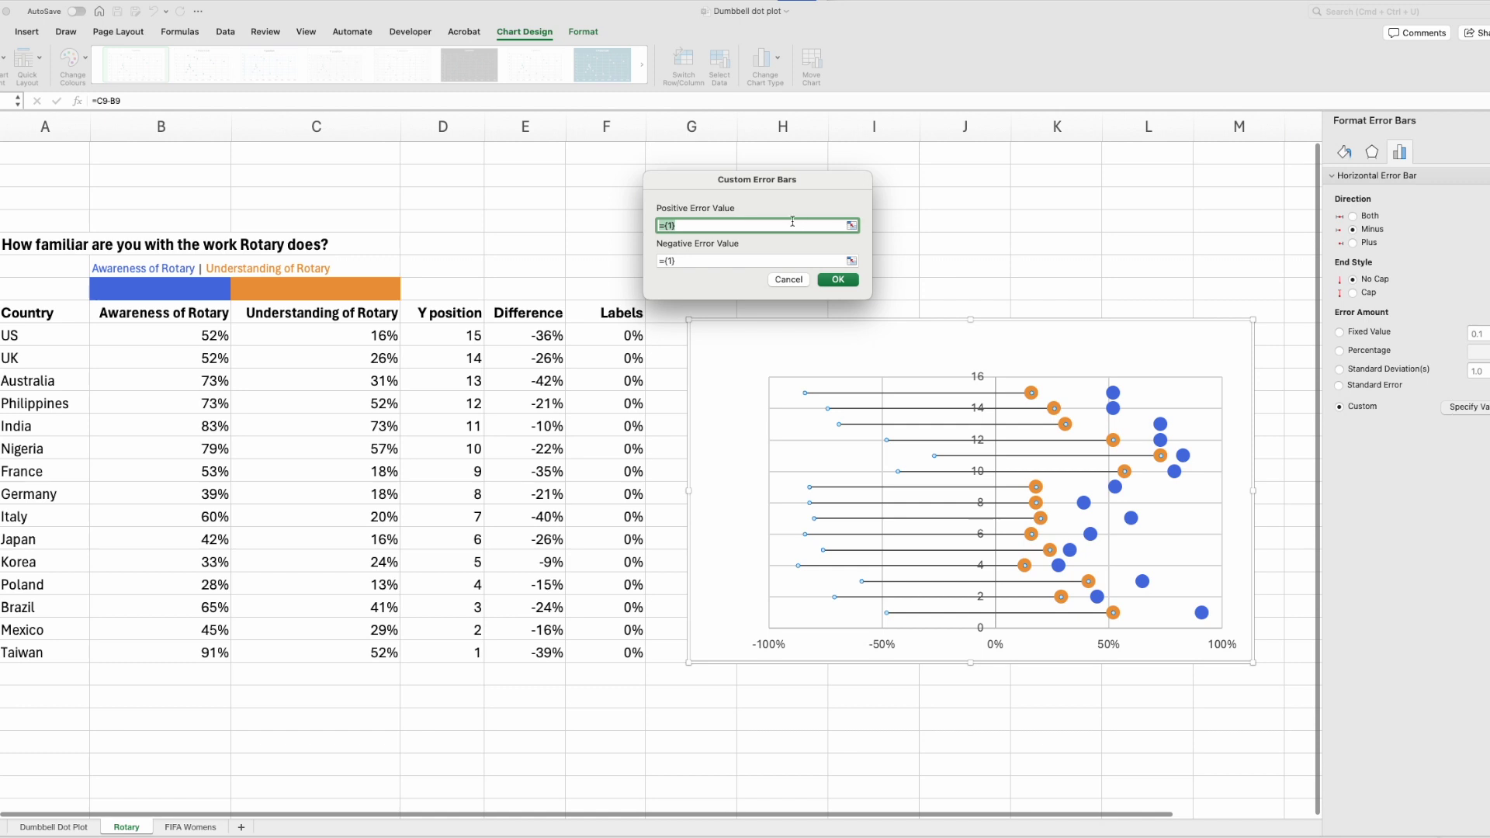
{"action": "left_click", "coordinate": [853, 263]}
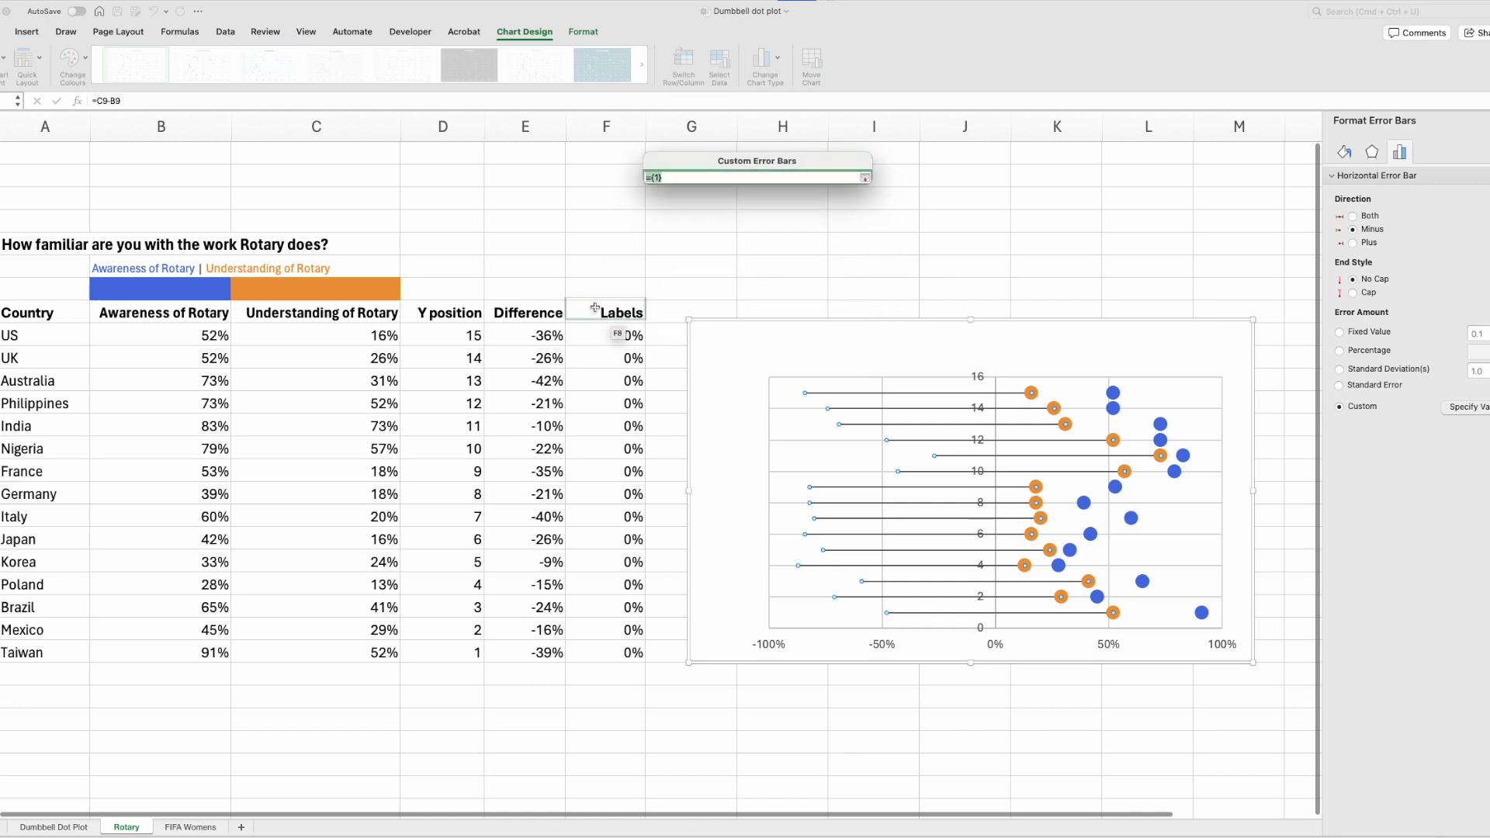
{"action": "left_click_drag", "start_coordinate": [537, 336], "coordinate": [533, 656]}
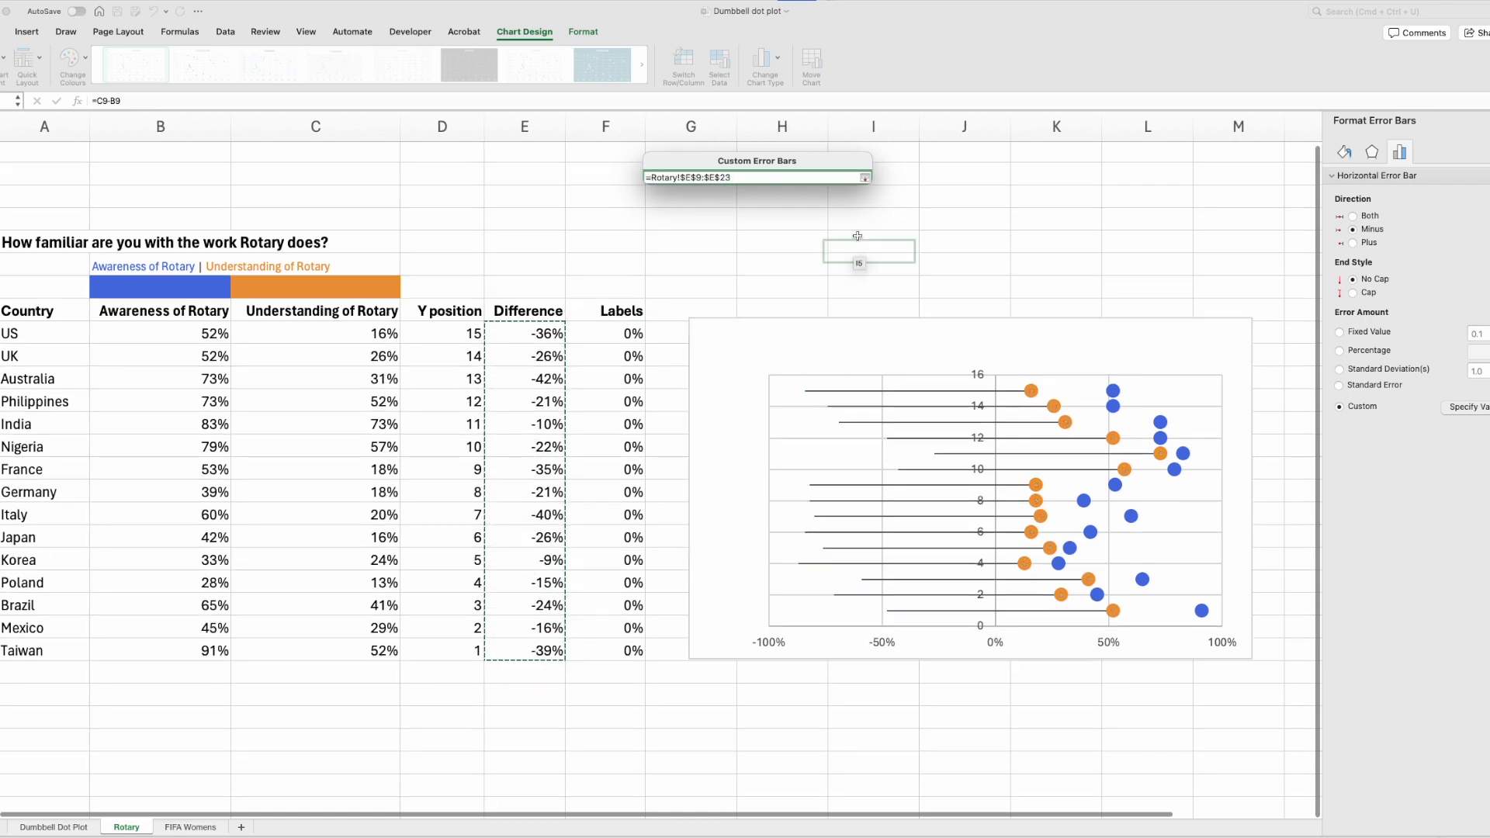
{"action": "left_click", "coordinate": [866, 178]}
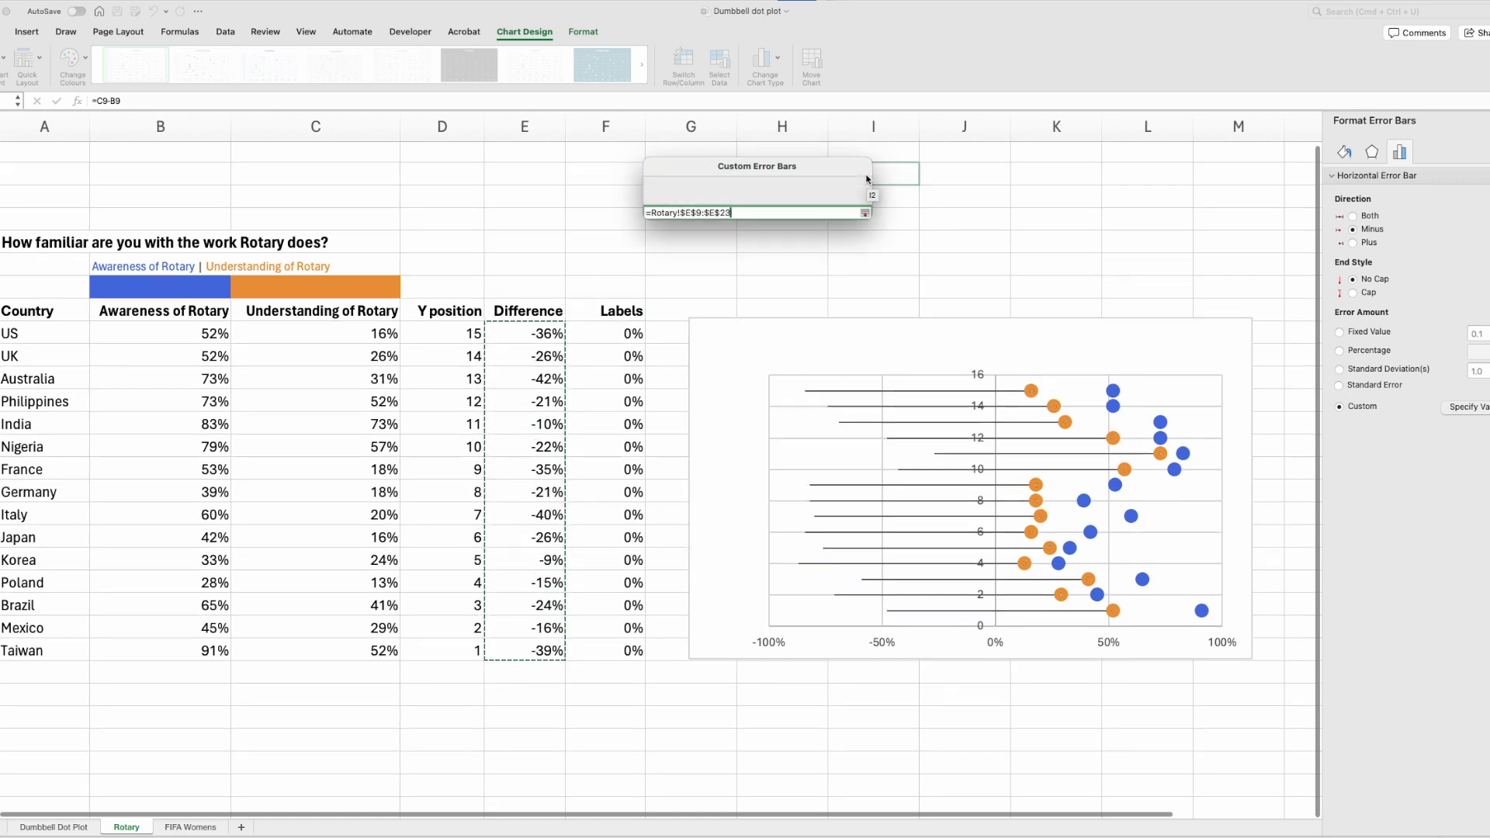
{"action": "left_click", "coordinate": [838, 280]}
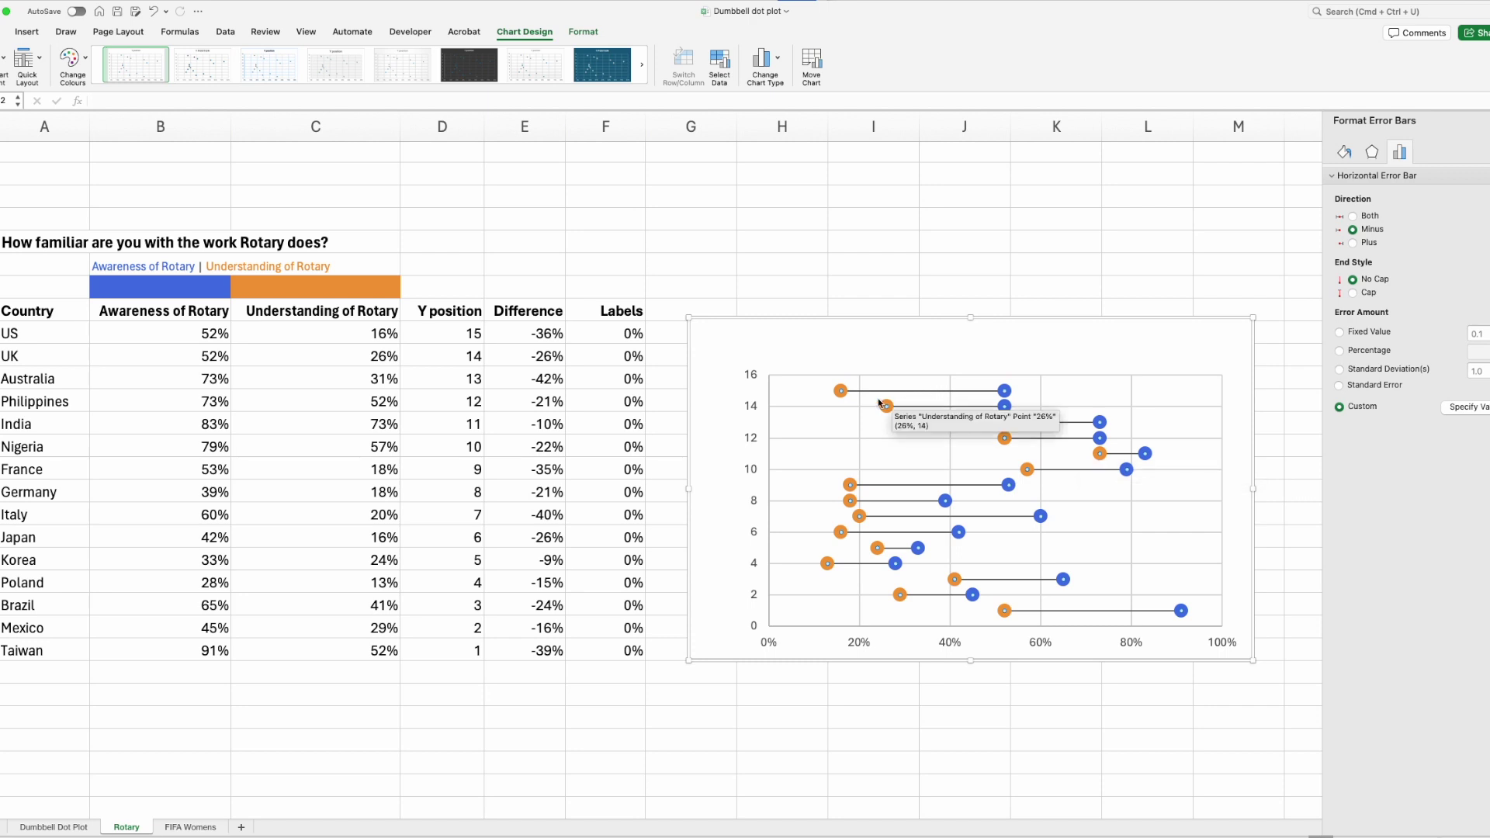
Step: Set the vertical axis to 0–15, major unit 1, minor 0.2, then delete its labels
{"action": "left_click", "coordinate": [755, 411]}
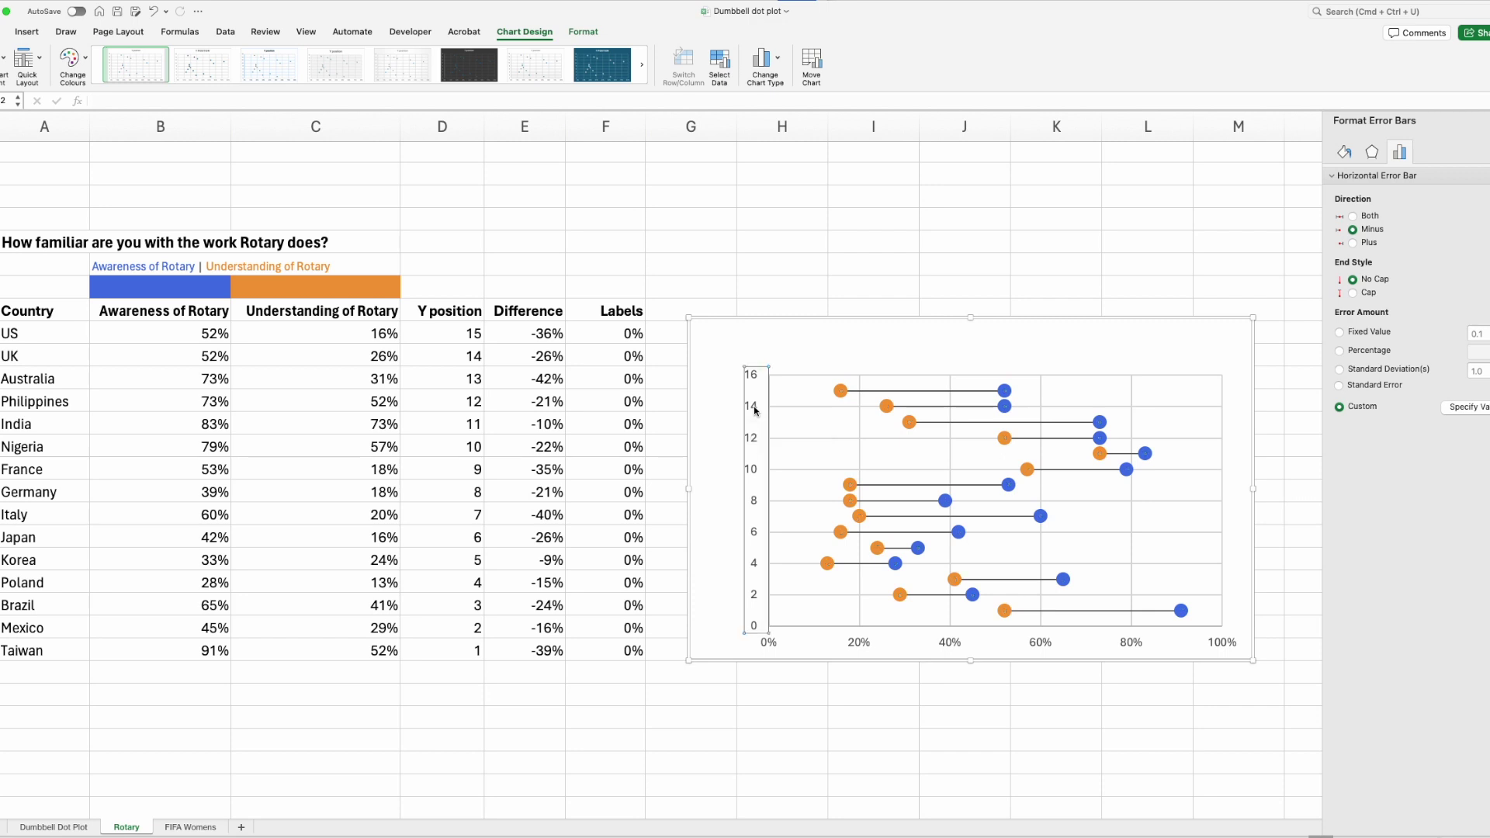
{"action": "right_click", "coordinate": [756, 410]}
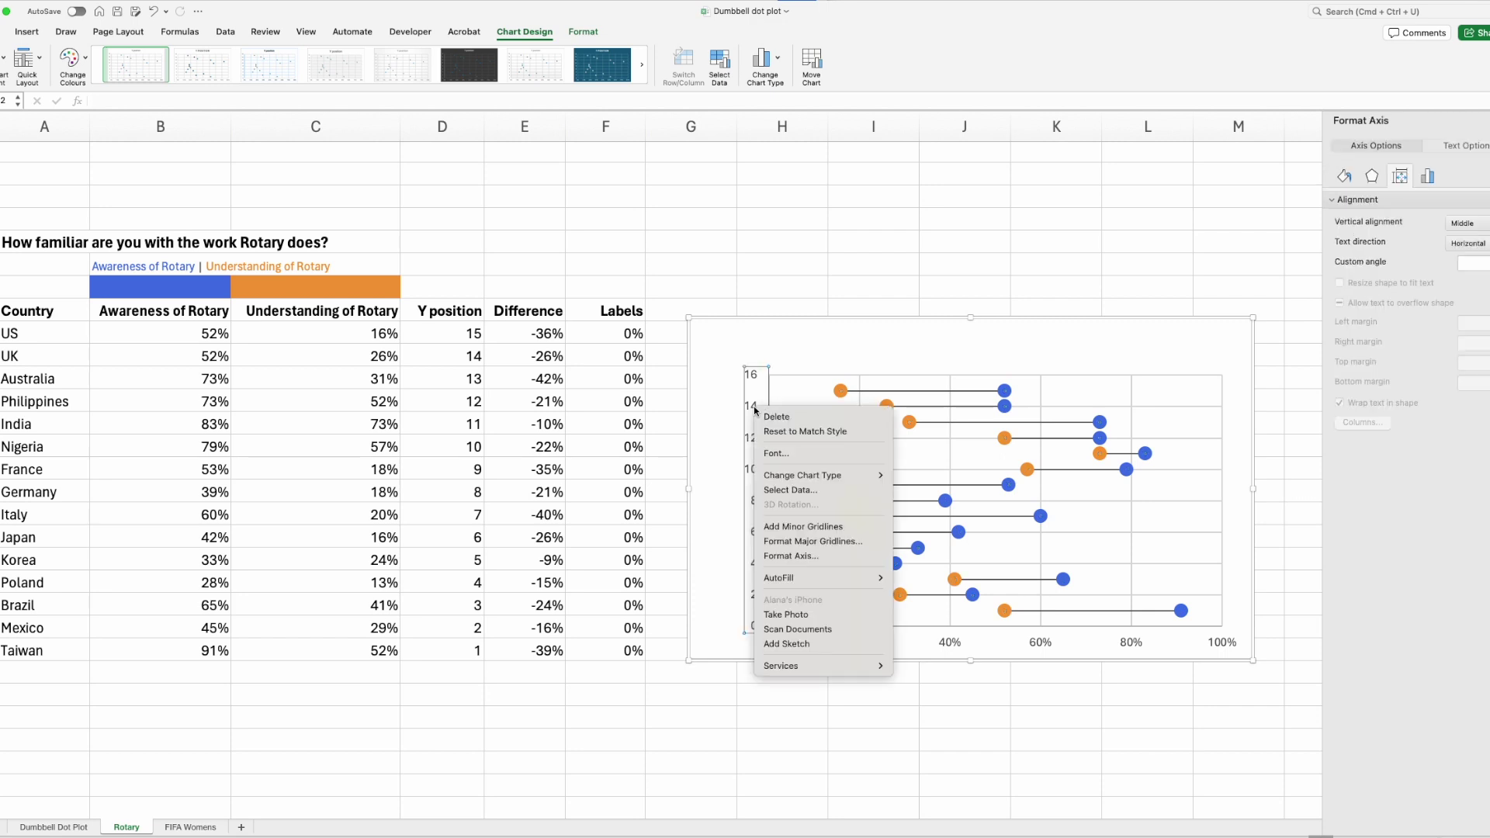
{"action": "left_click", "coordinate": [834, 555]}
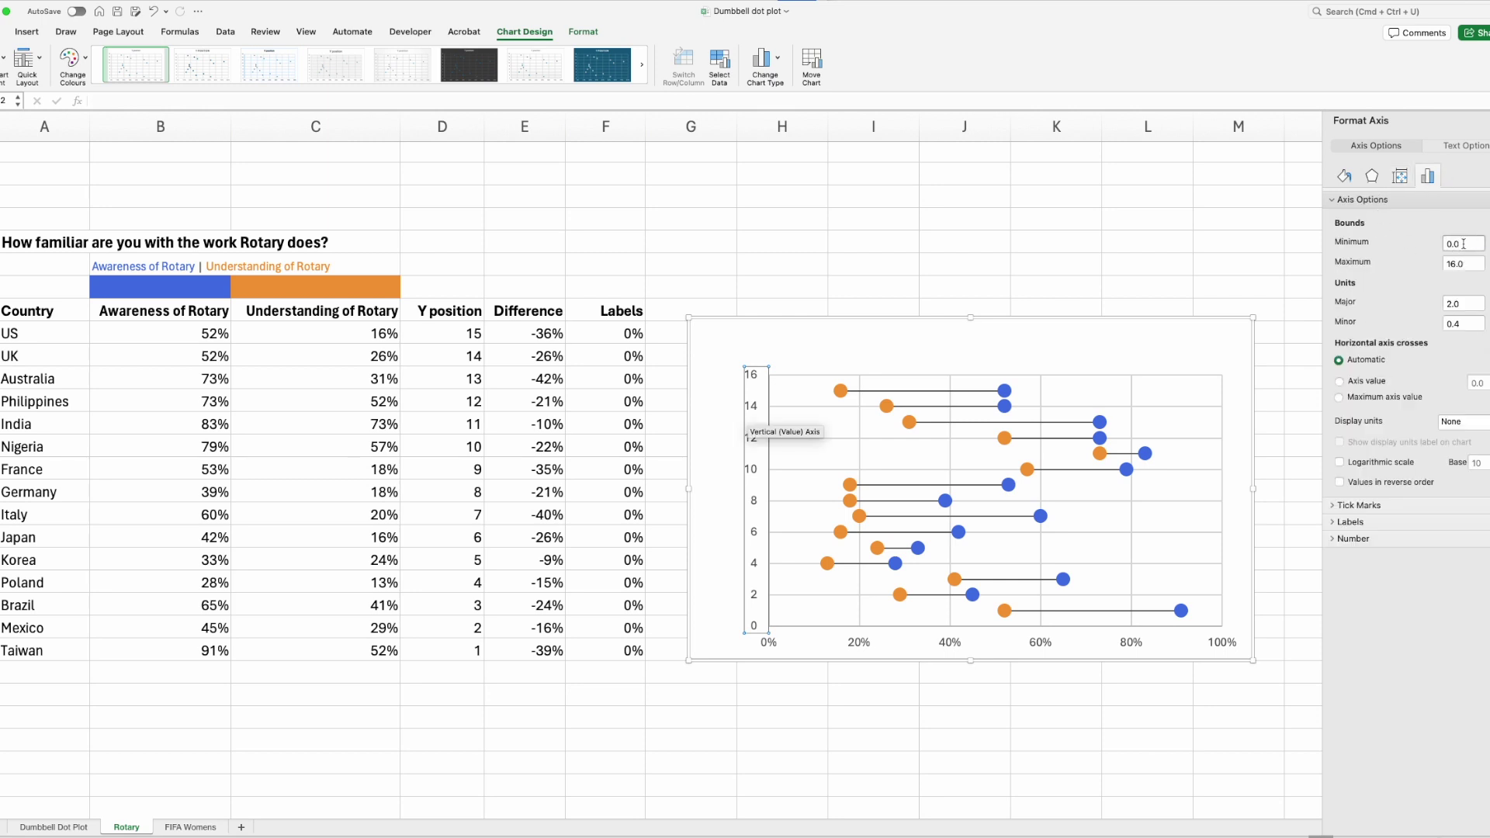
{"action": "left_click", "coordinate": [1452, 263]}
{"action": "left_click", "coordinate": [1448, 304]}
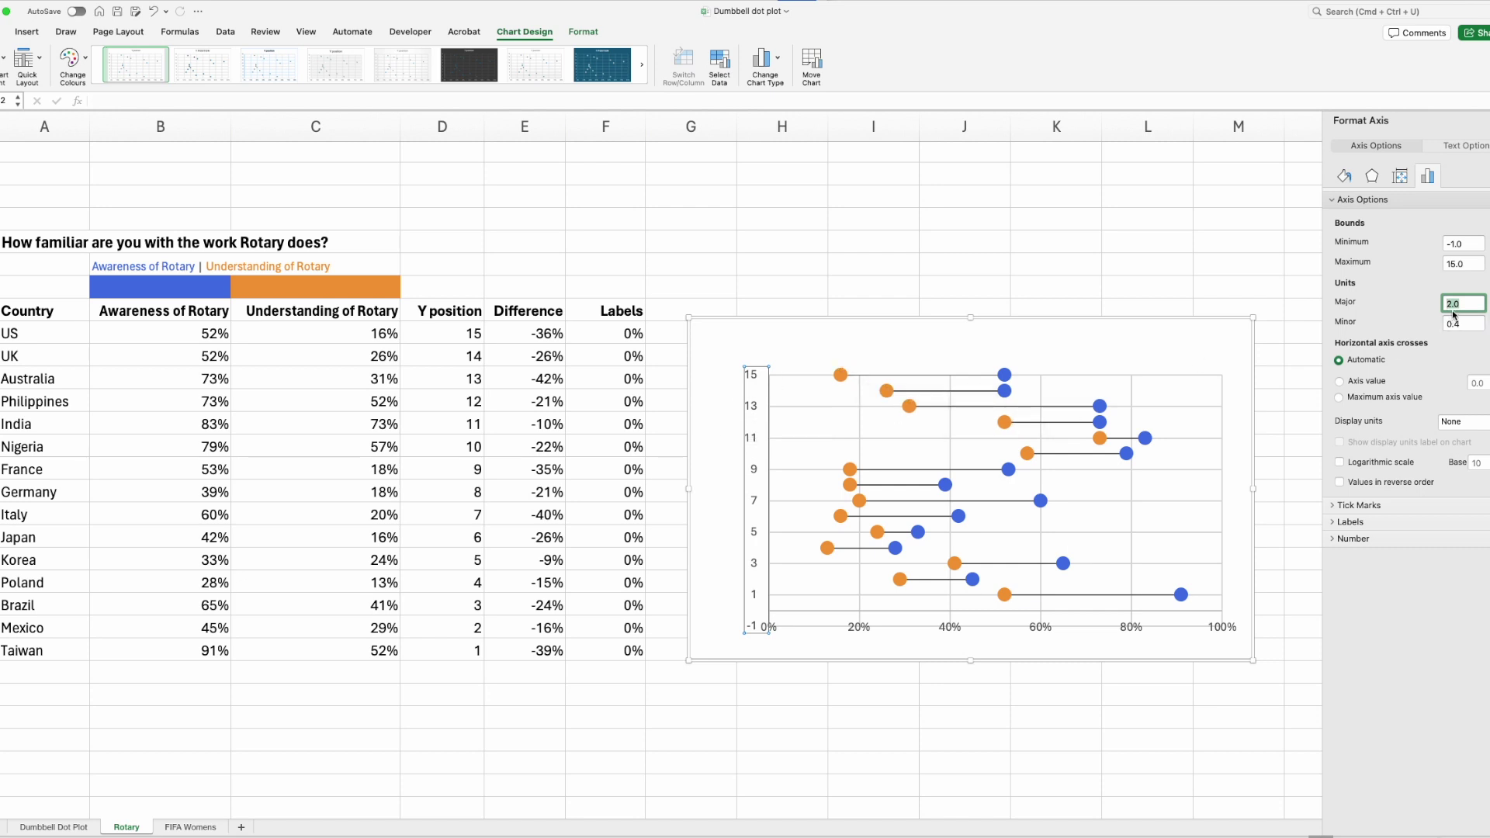
{"action": "type", "text": "1"}
{"action": "key", "text": "Tab"}
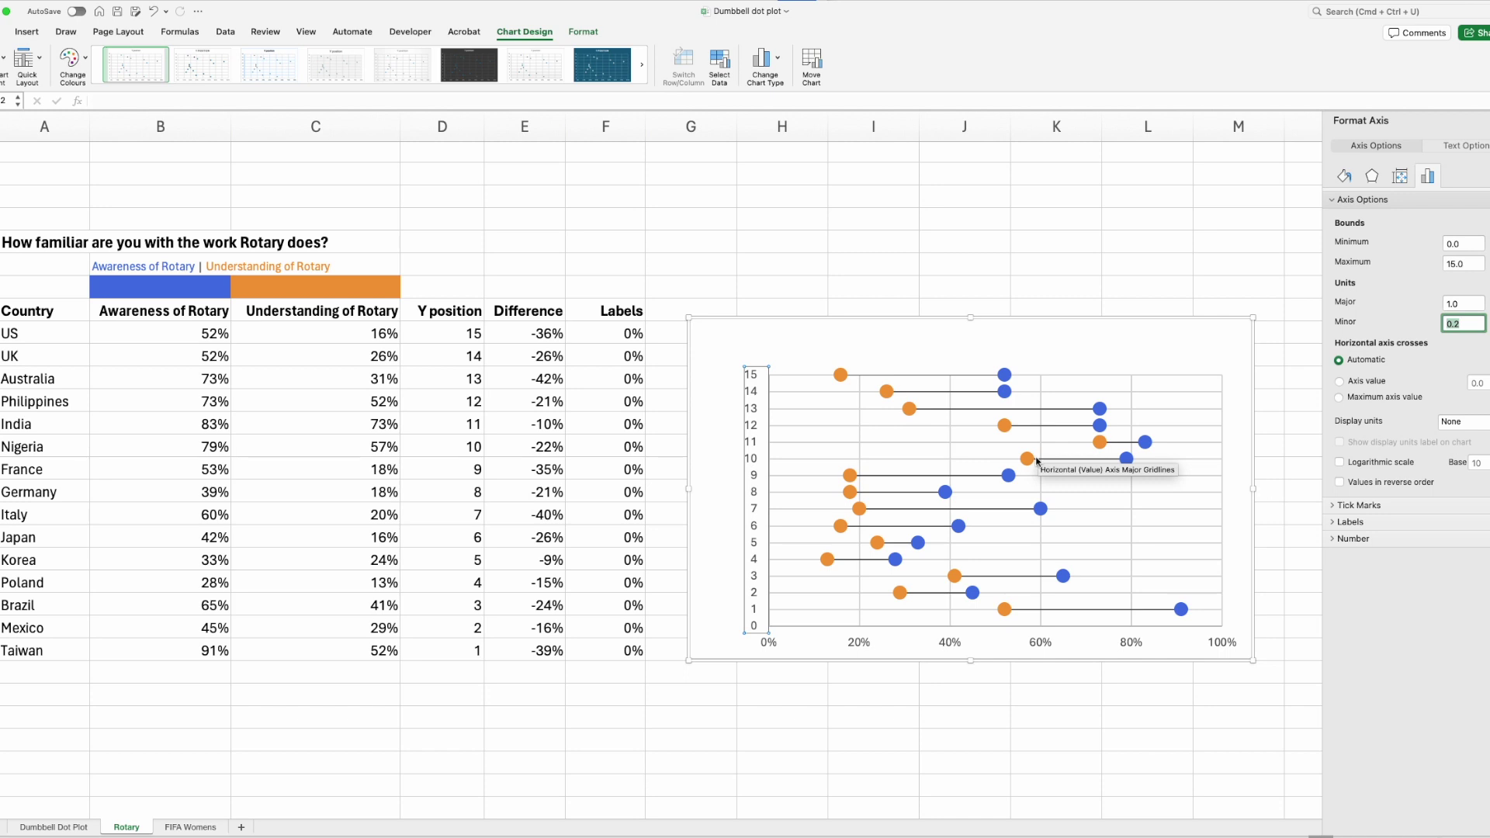
{"action": "left_click", "coordinate": [755, 396]}
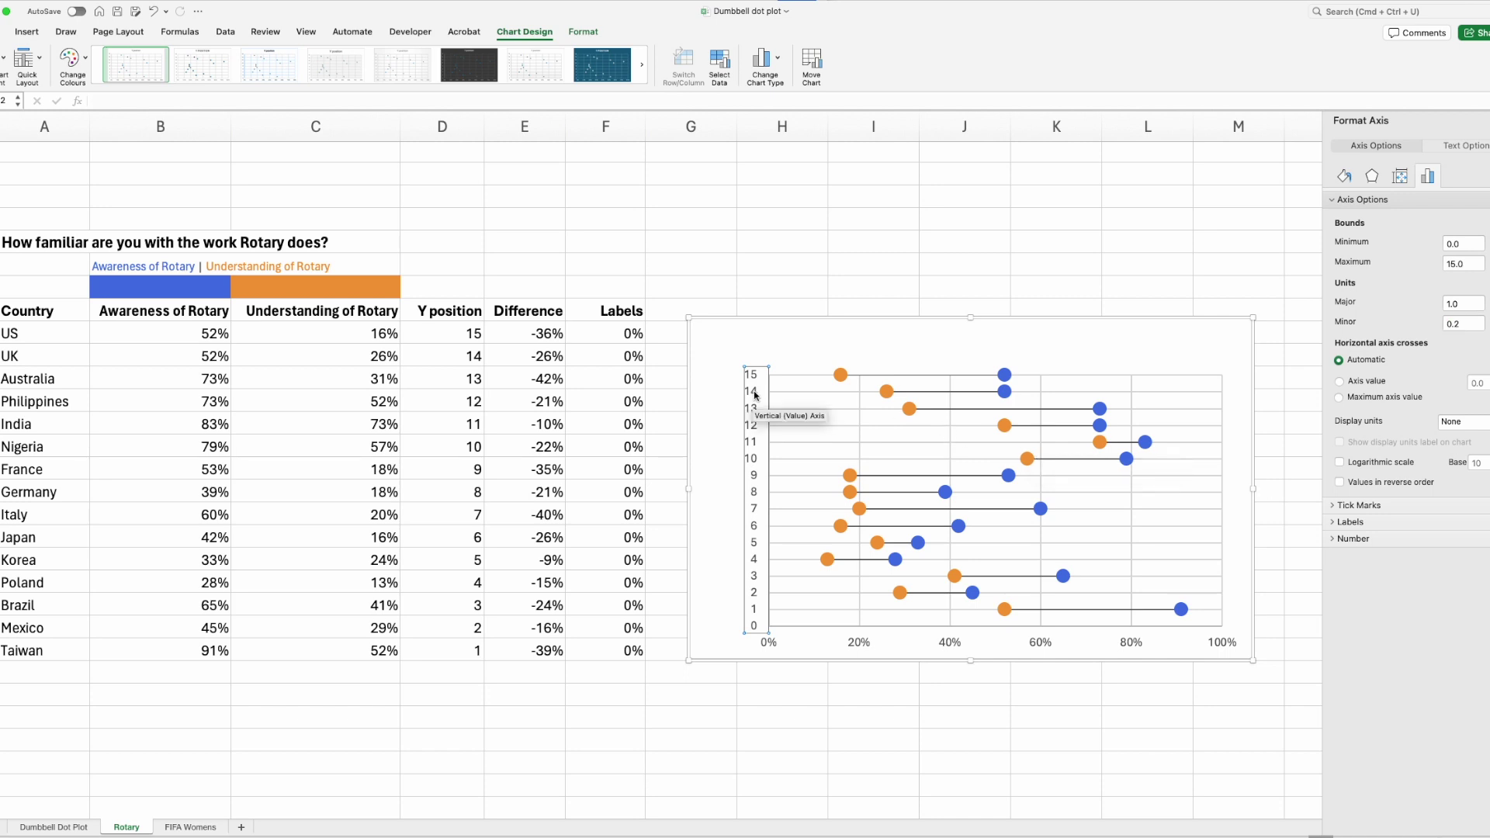
{"action": "key", "text": "Delete"}
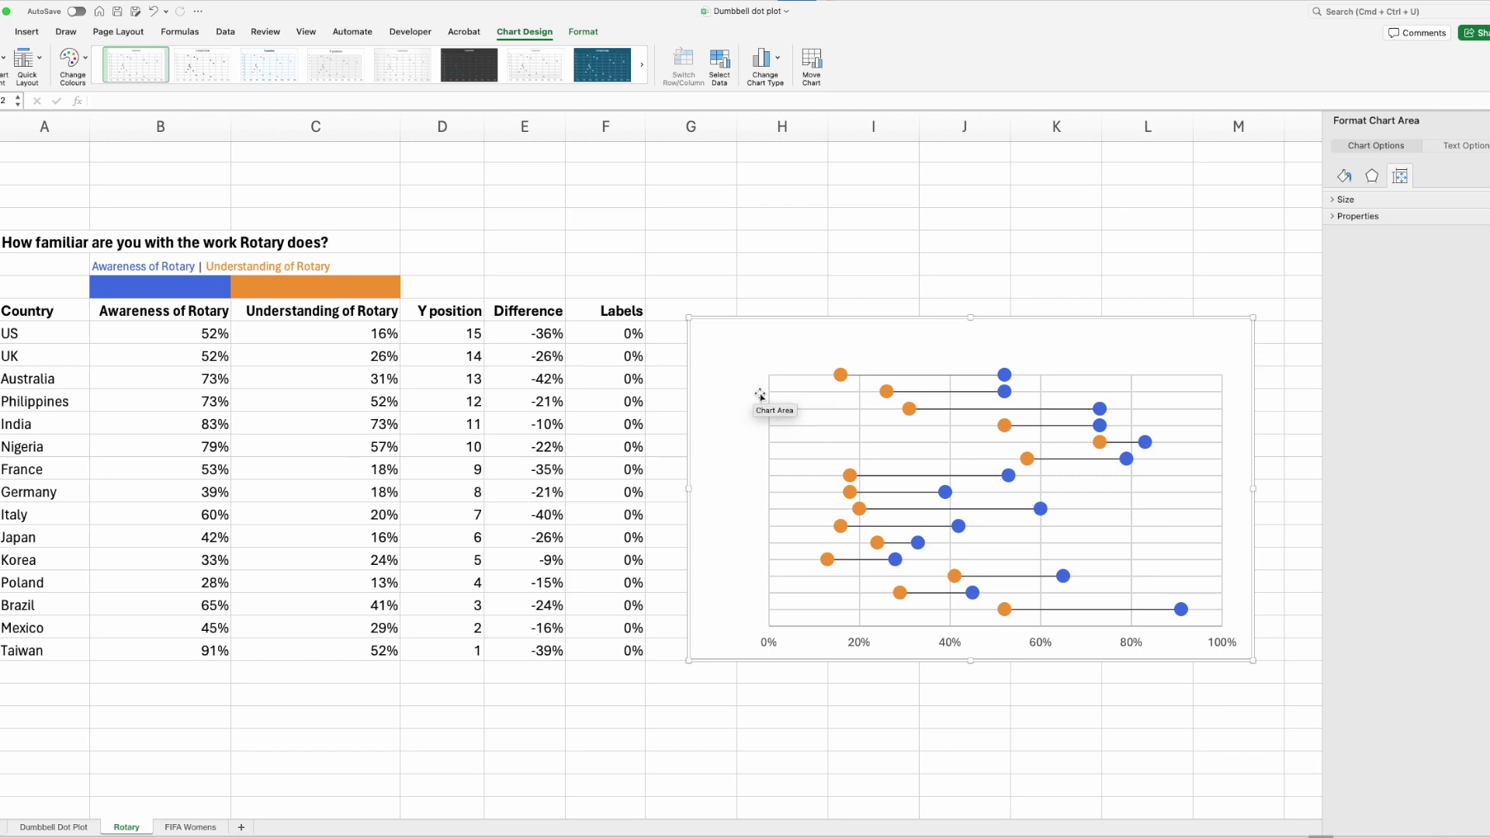
Step: In Select Data, add a new series named from Labels header cell F8
{"action": "left_click", "coordinate": [812, 440]}
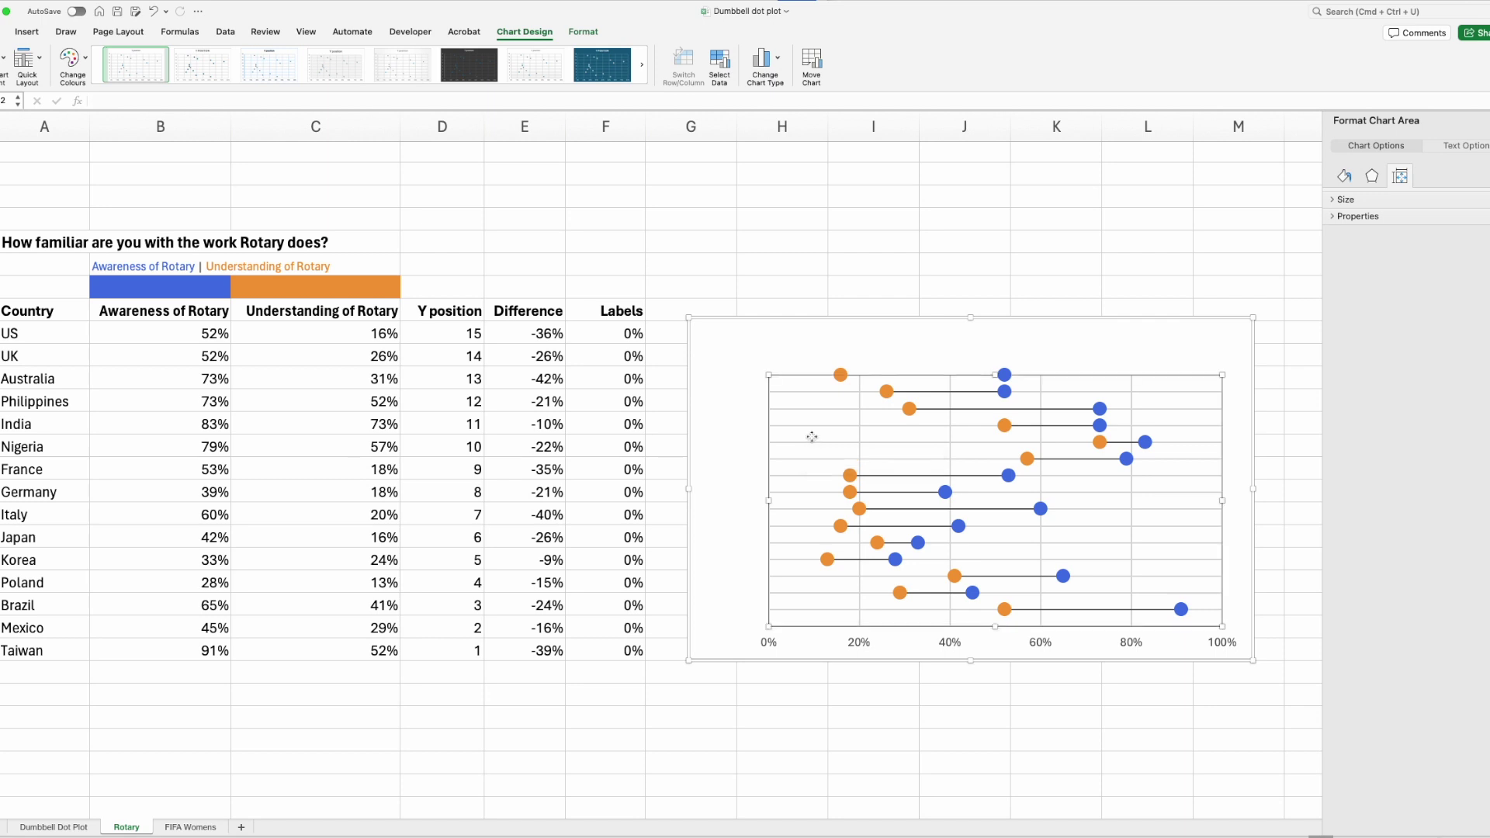
{"action": "right_click", "coordinate": [812, 439]}
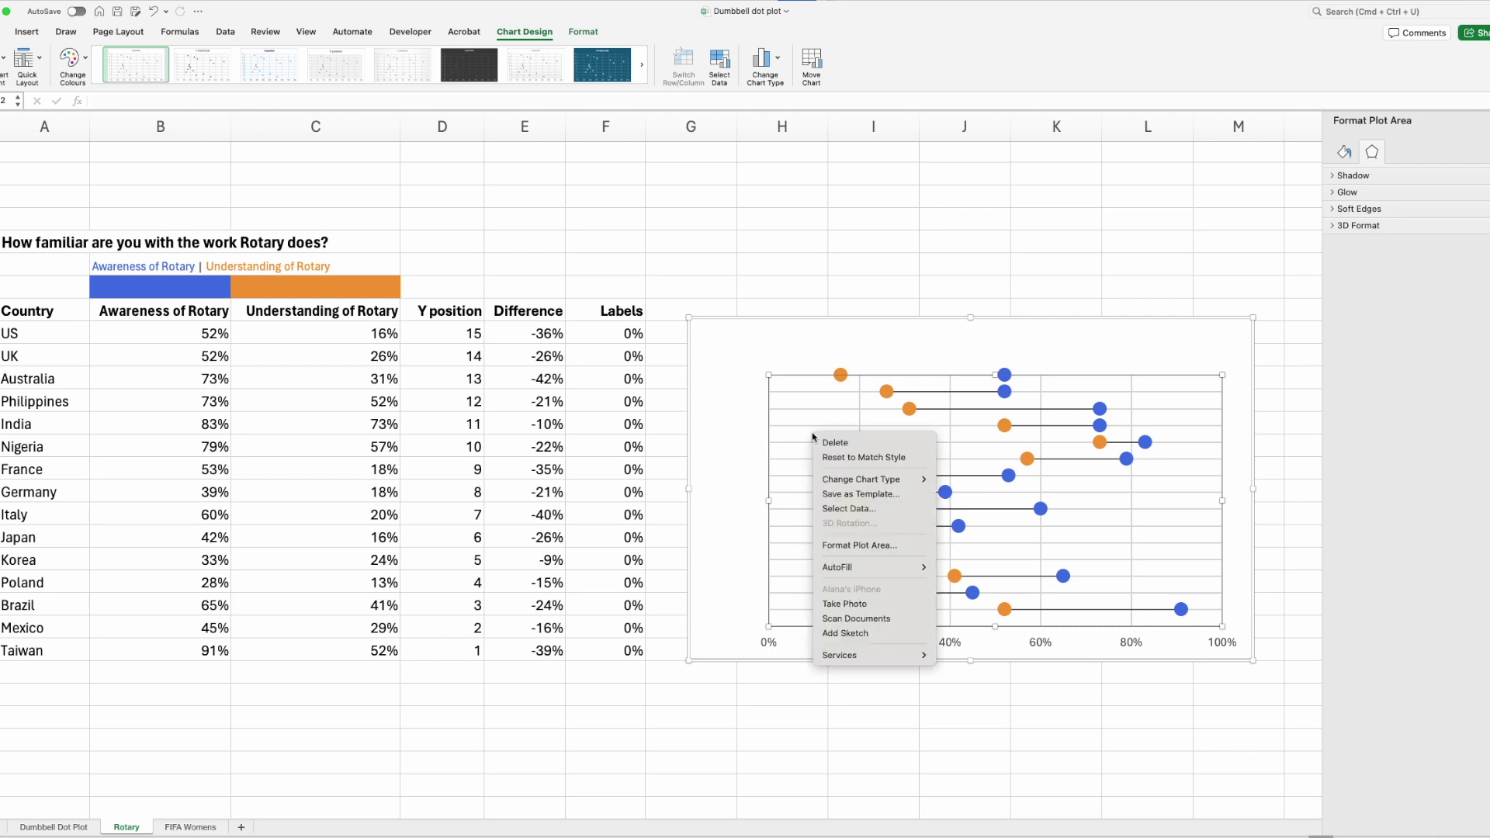
{"action": "left_click", "coordinate": [839, 509]}
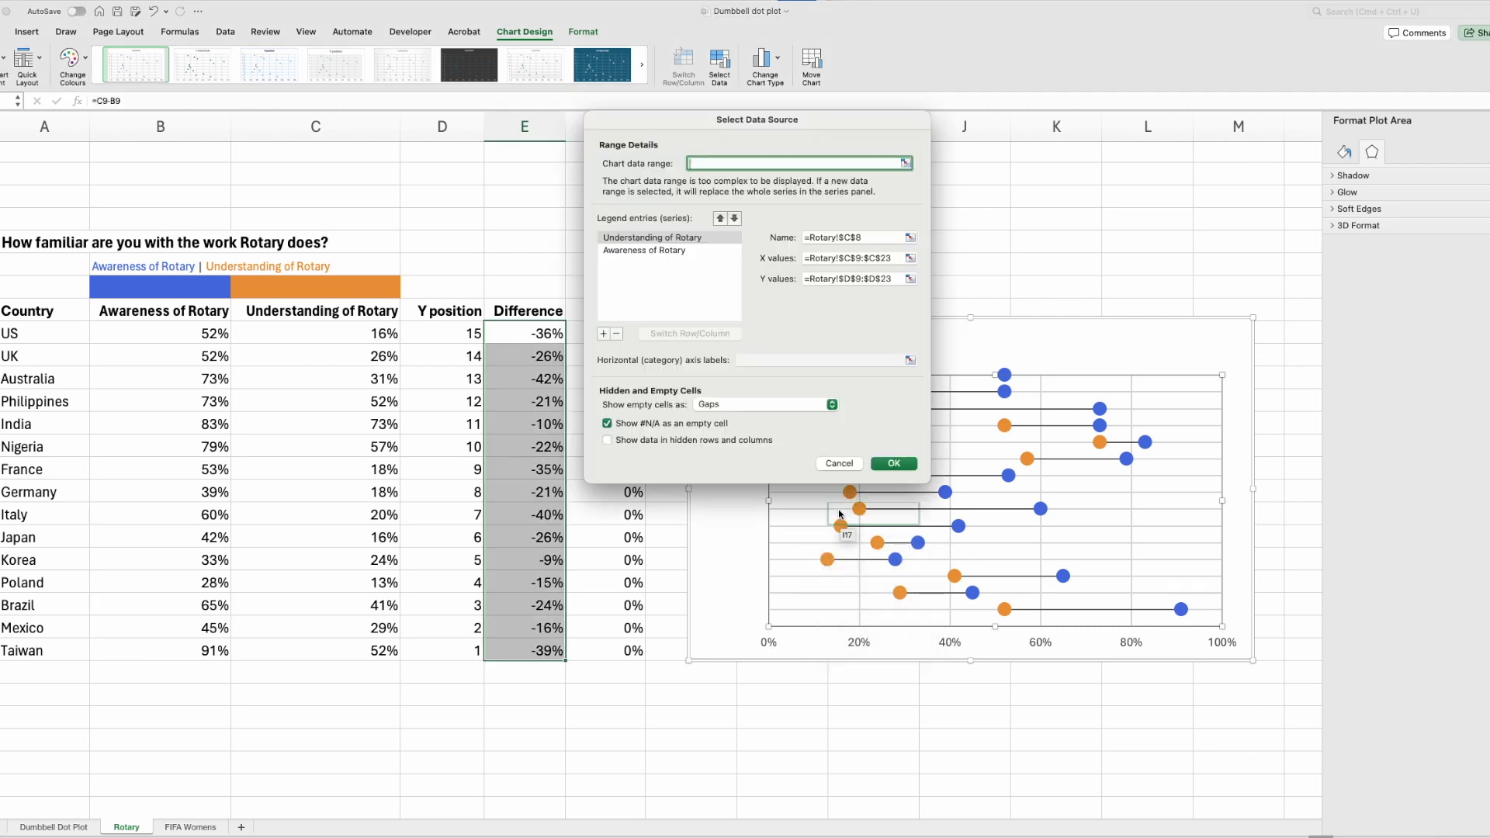
{"action": "left_click", "coordinate": [603, 334]}
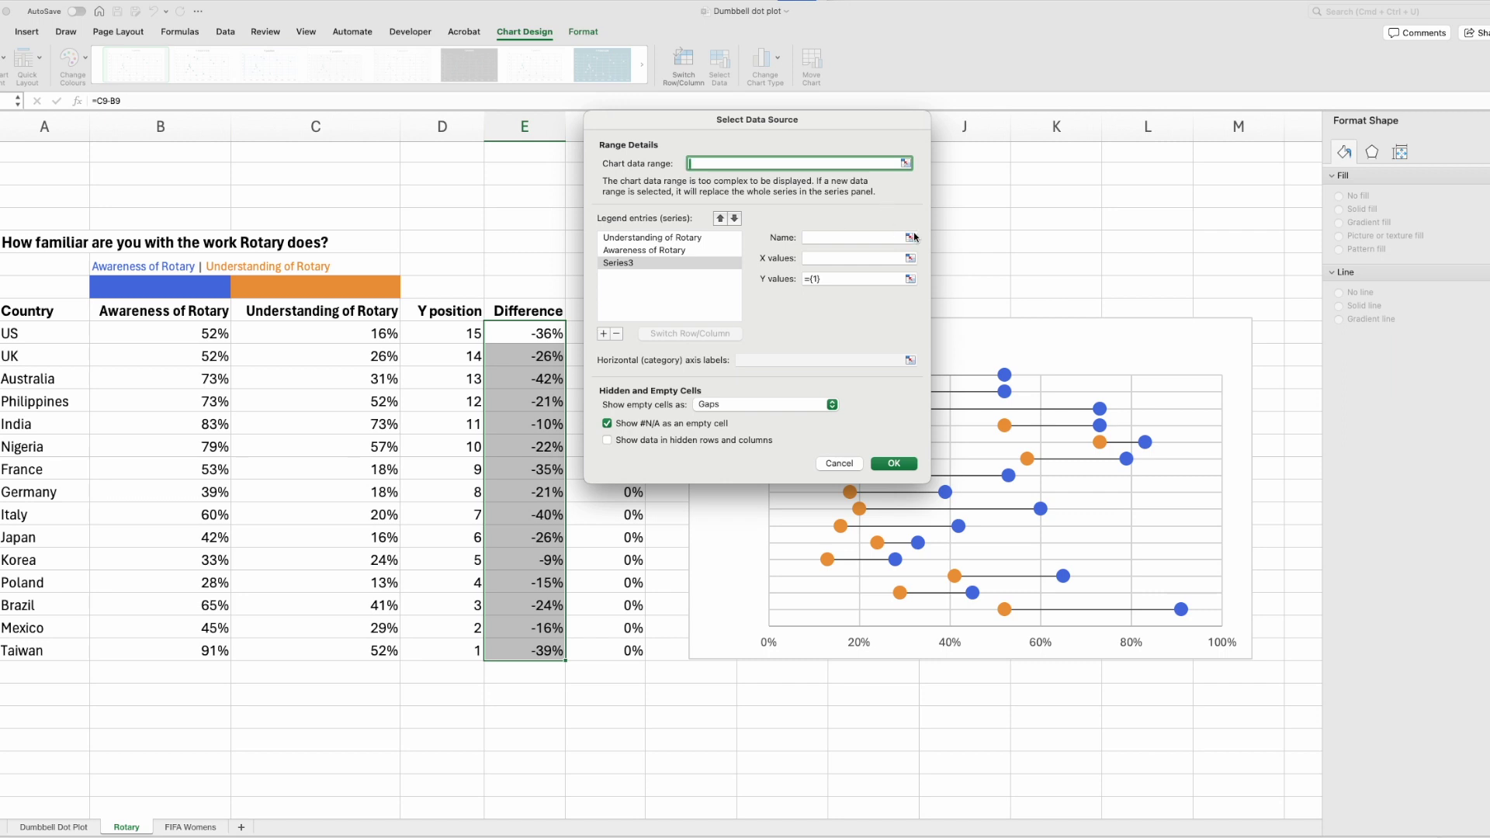
{"action": "left_click", "coordinate": [911, 238]}
{"action": "left_click", "coordinate": [609, 310]}
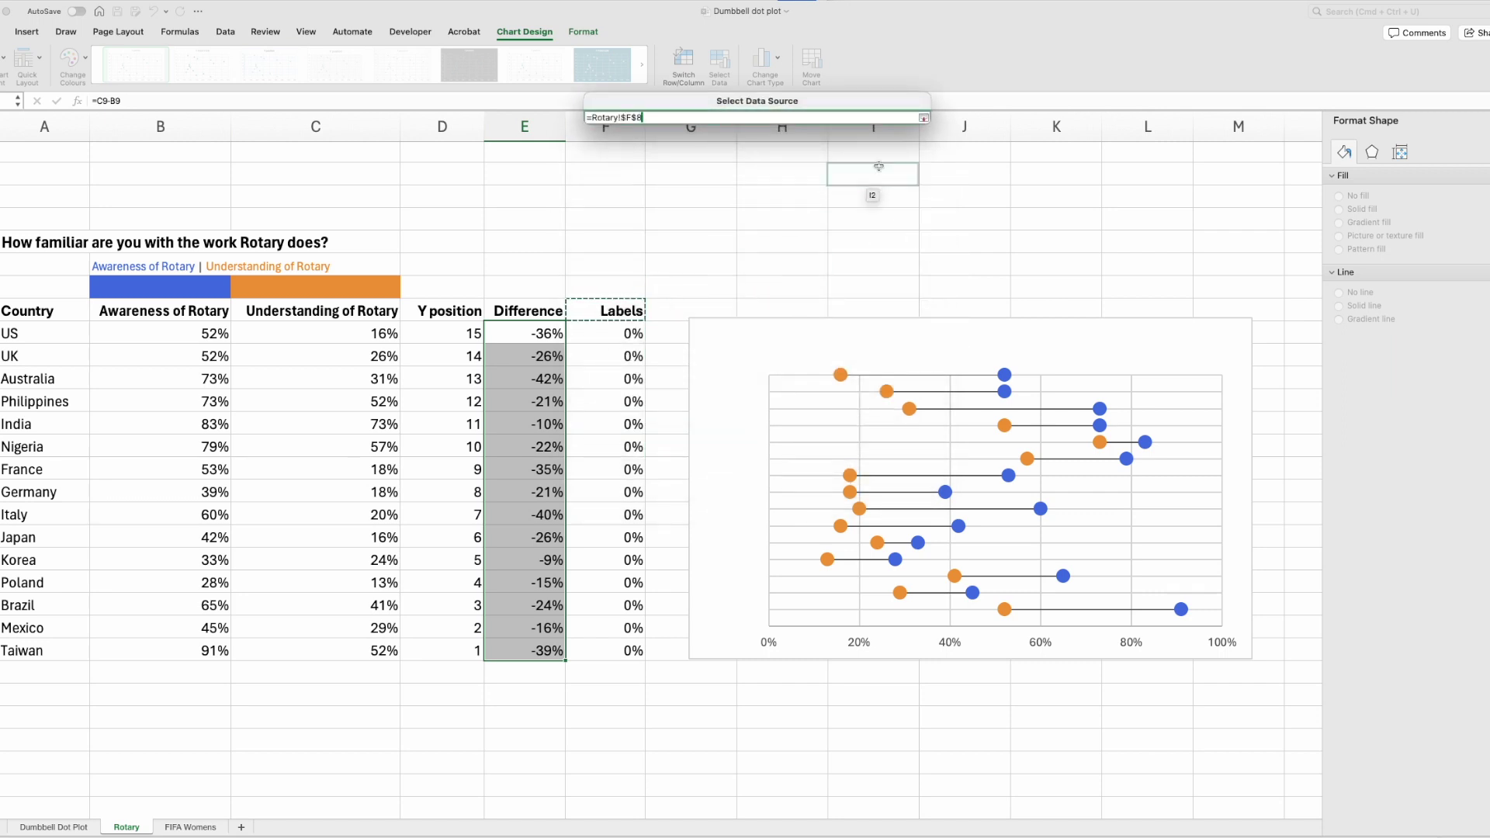
{"action": "left_click", "coordinate": [923, 119]}
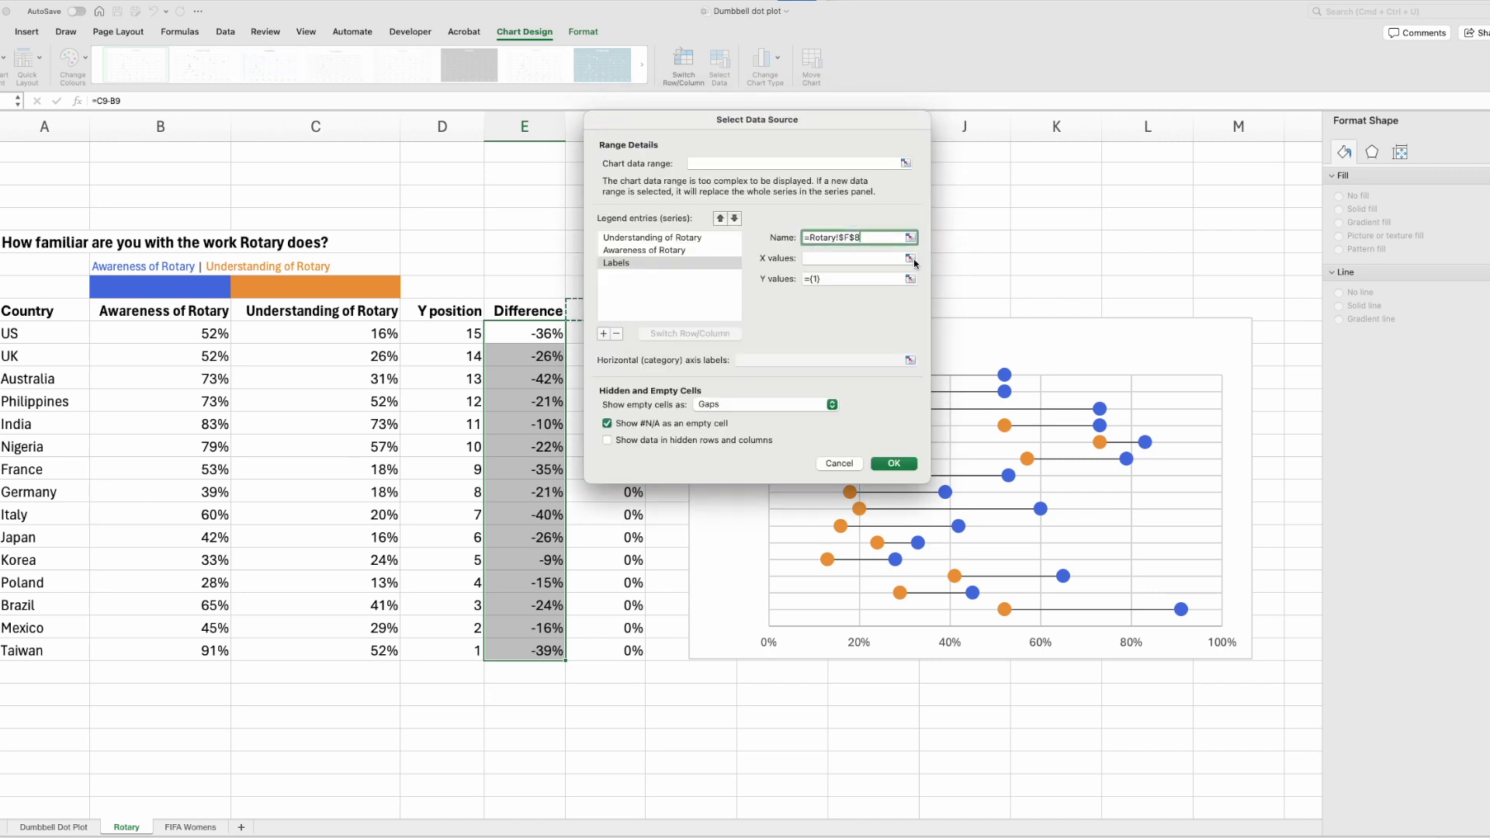
Step: Give the Labels series X values F9:F23 and Y values D9:D23, then confirm
{"action": "left_click", "coordinate": [910, 258]}
{"action": "left_click_drag", "start_coordinate": [624, 333], "coordinate": [613, 645]}
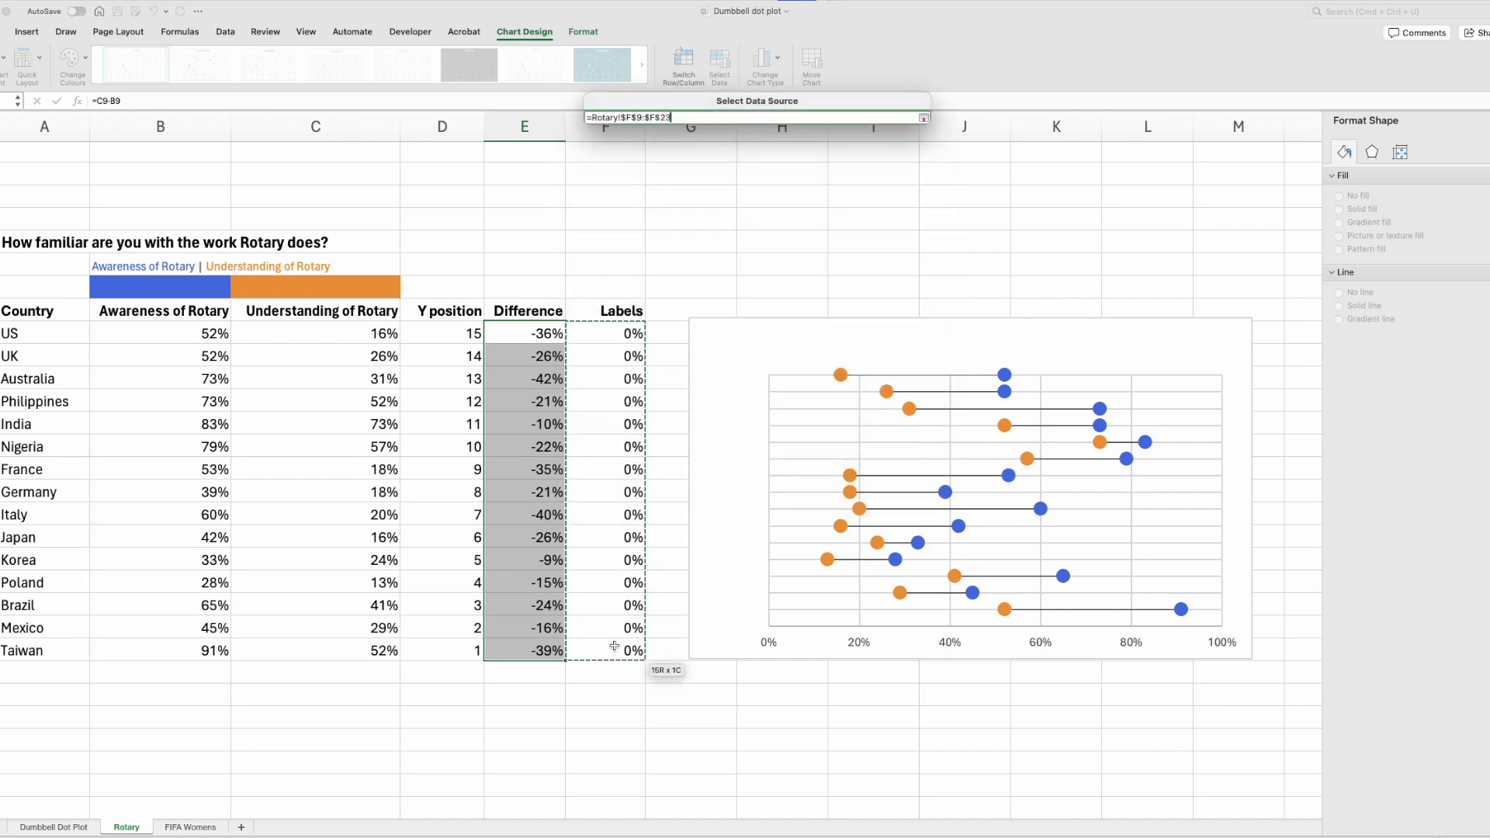
{"action": "left_click", "coordinate": [922, 118]}
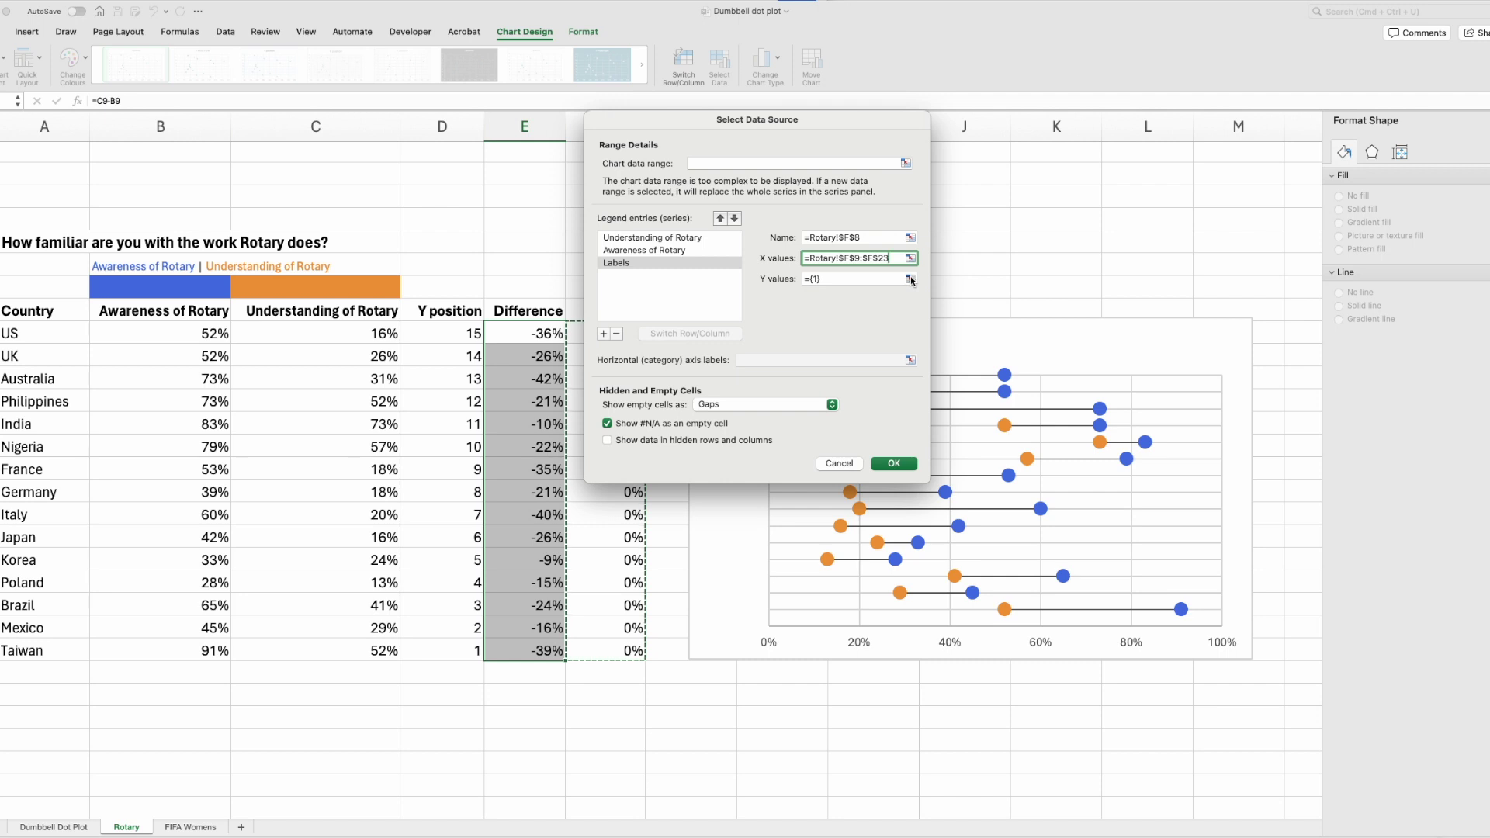
{"action": "left_click", "coordinate": [911, 277]}
{"action": "left_click_drag", "start_coordinate": [466, 335], "coordinate": [470, 654]}
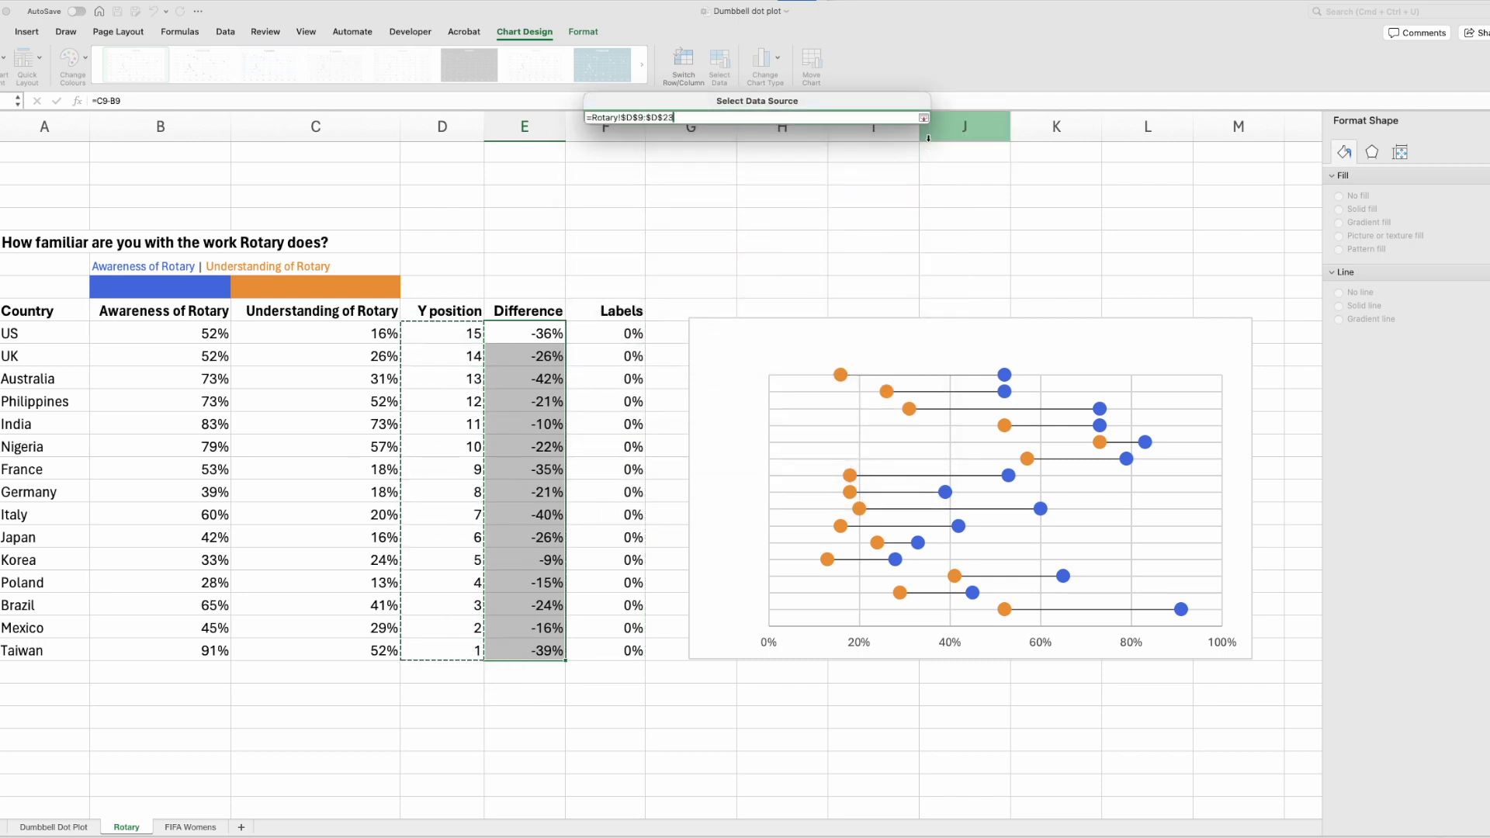
{"action": "left_click", "coordinate": [923, 118]}
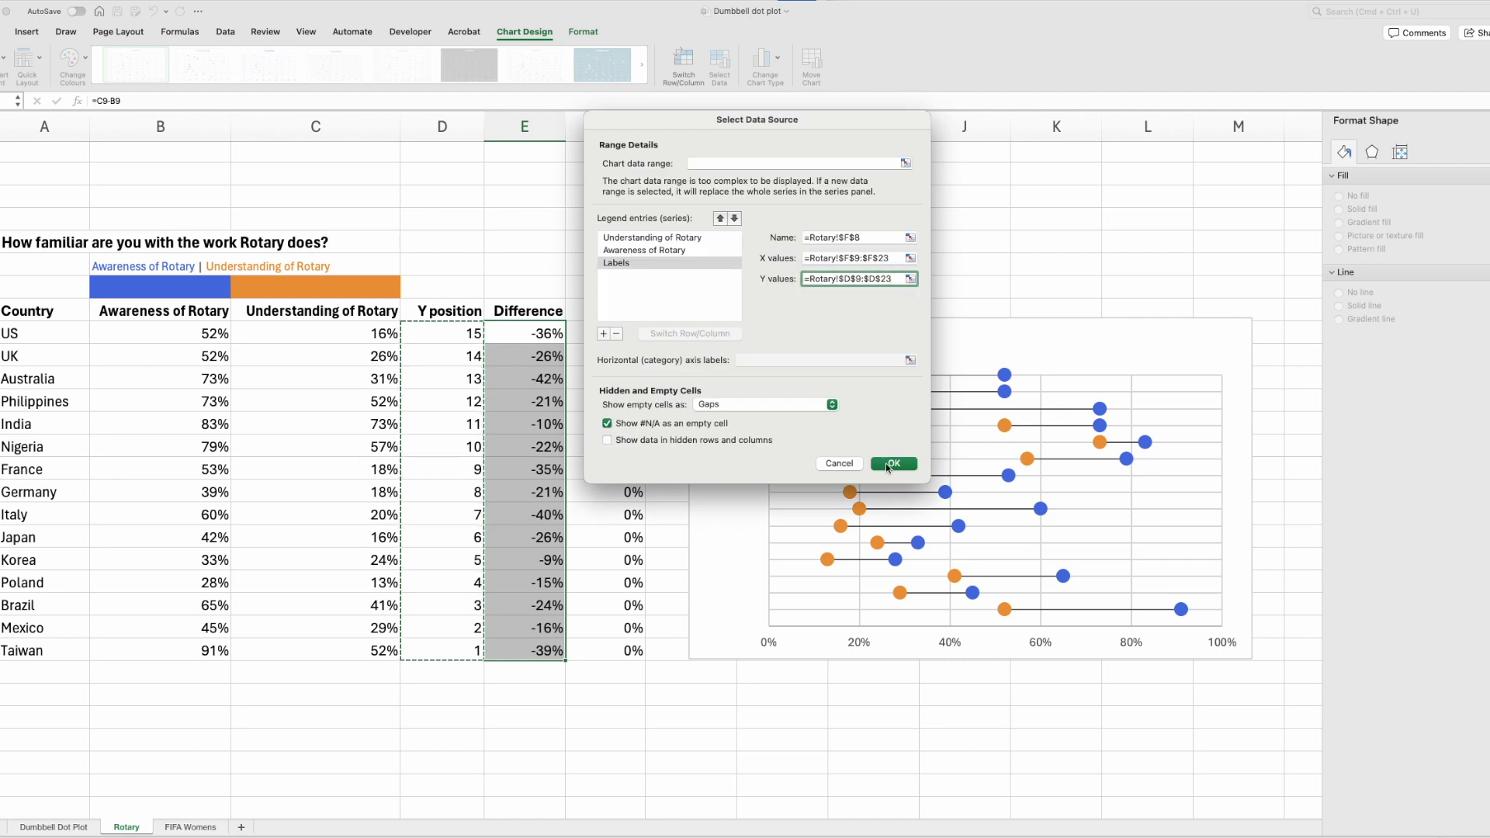
{"action": "left_click", "coordinate": [892, 464]}
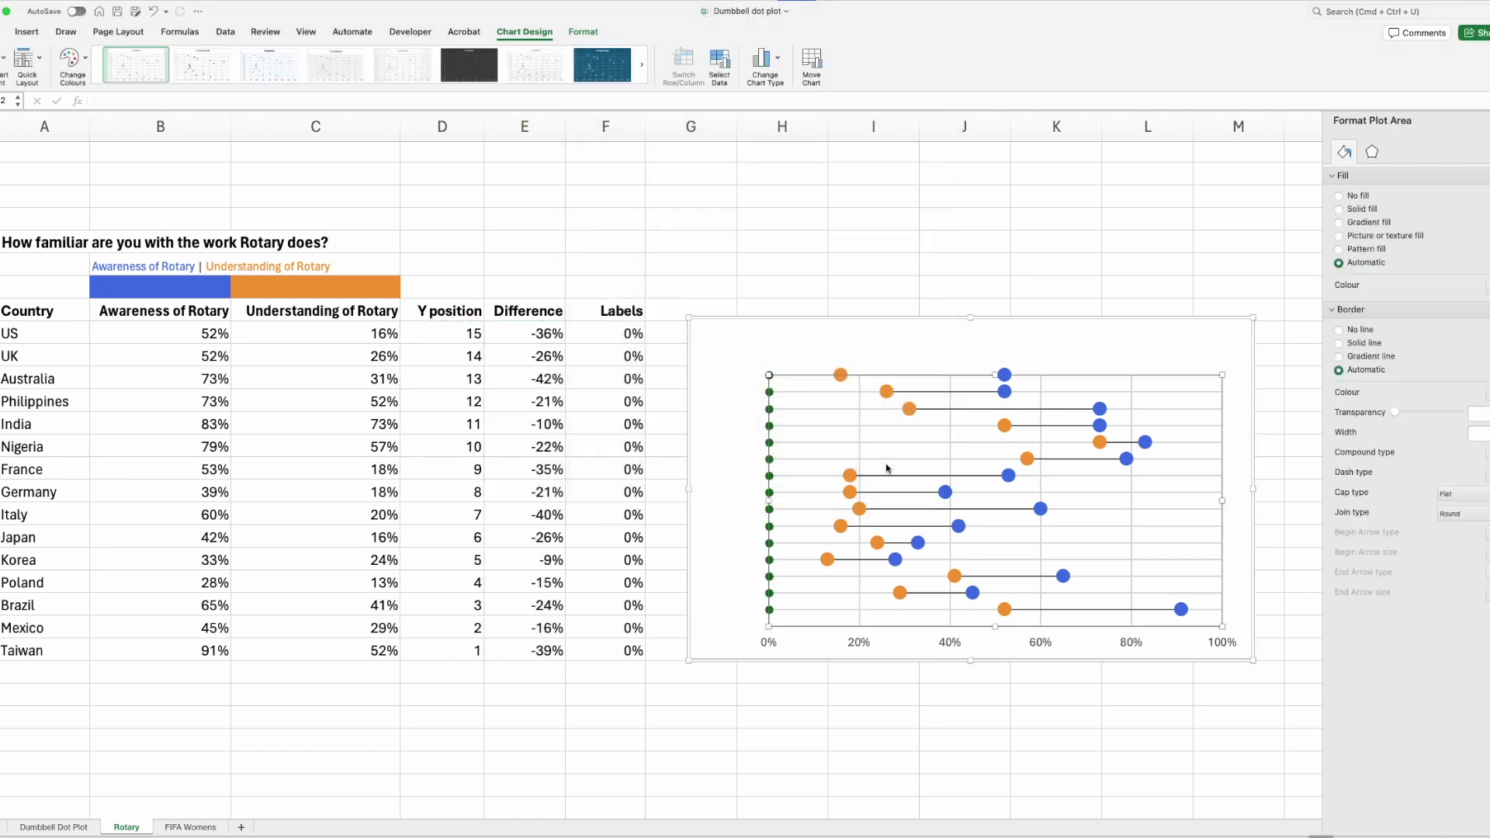
Step: Add data labels to the green Labels dots sitting at 0%
{"action": "left_click", "coordinate": [769, 448]}
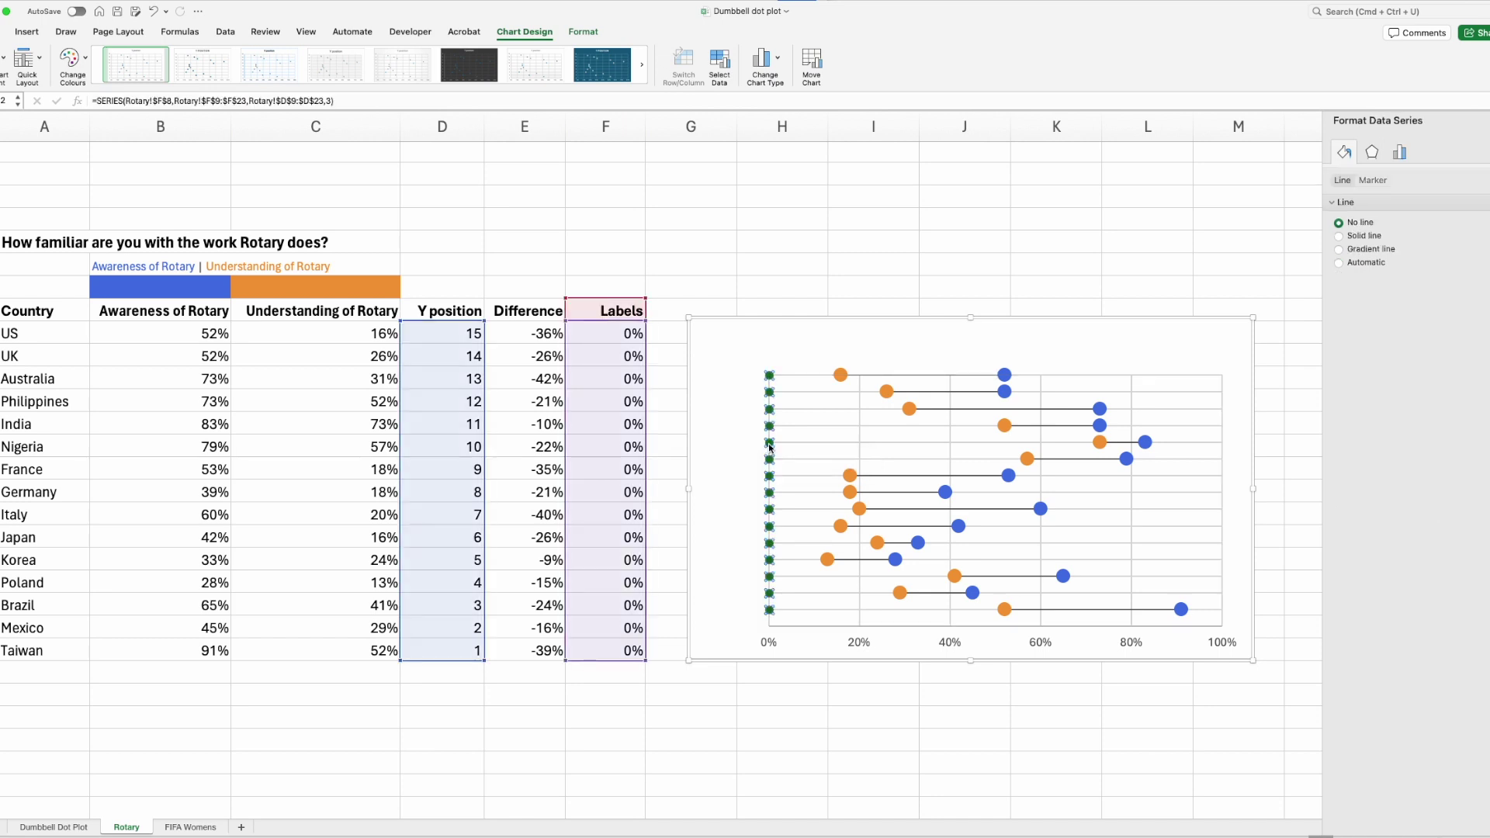
{"action": "right_click", "coordinate": [769, 448]}
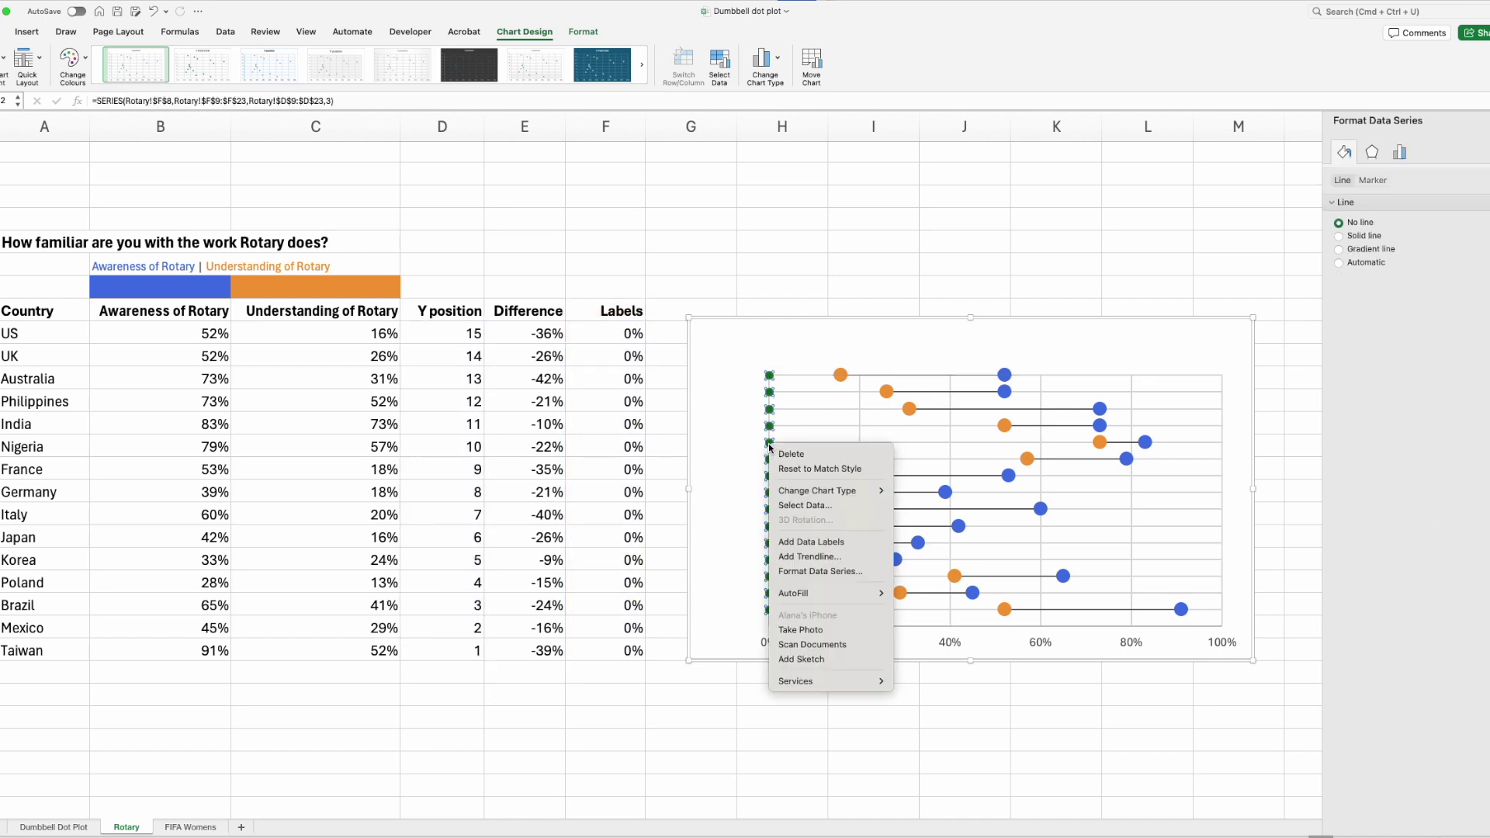
{"action": "left_click", "coordinate": [803, 542]}
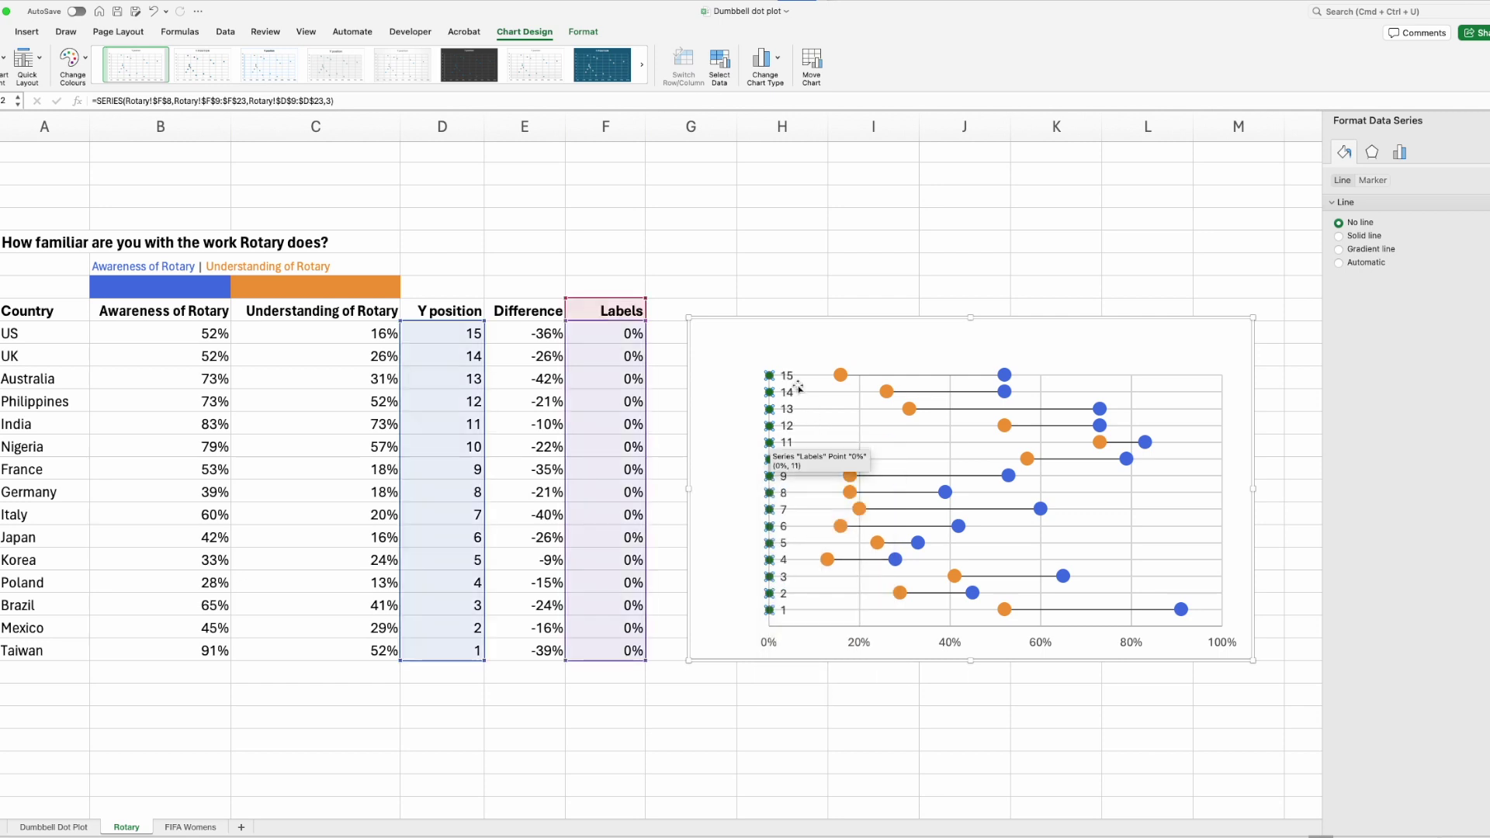
Step: Position the Labels data labels on the Left and turn on Value From Cells
{"action": "left_click", "coordinate": [788, 377]}
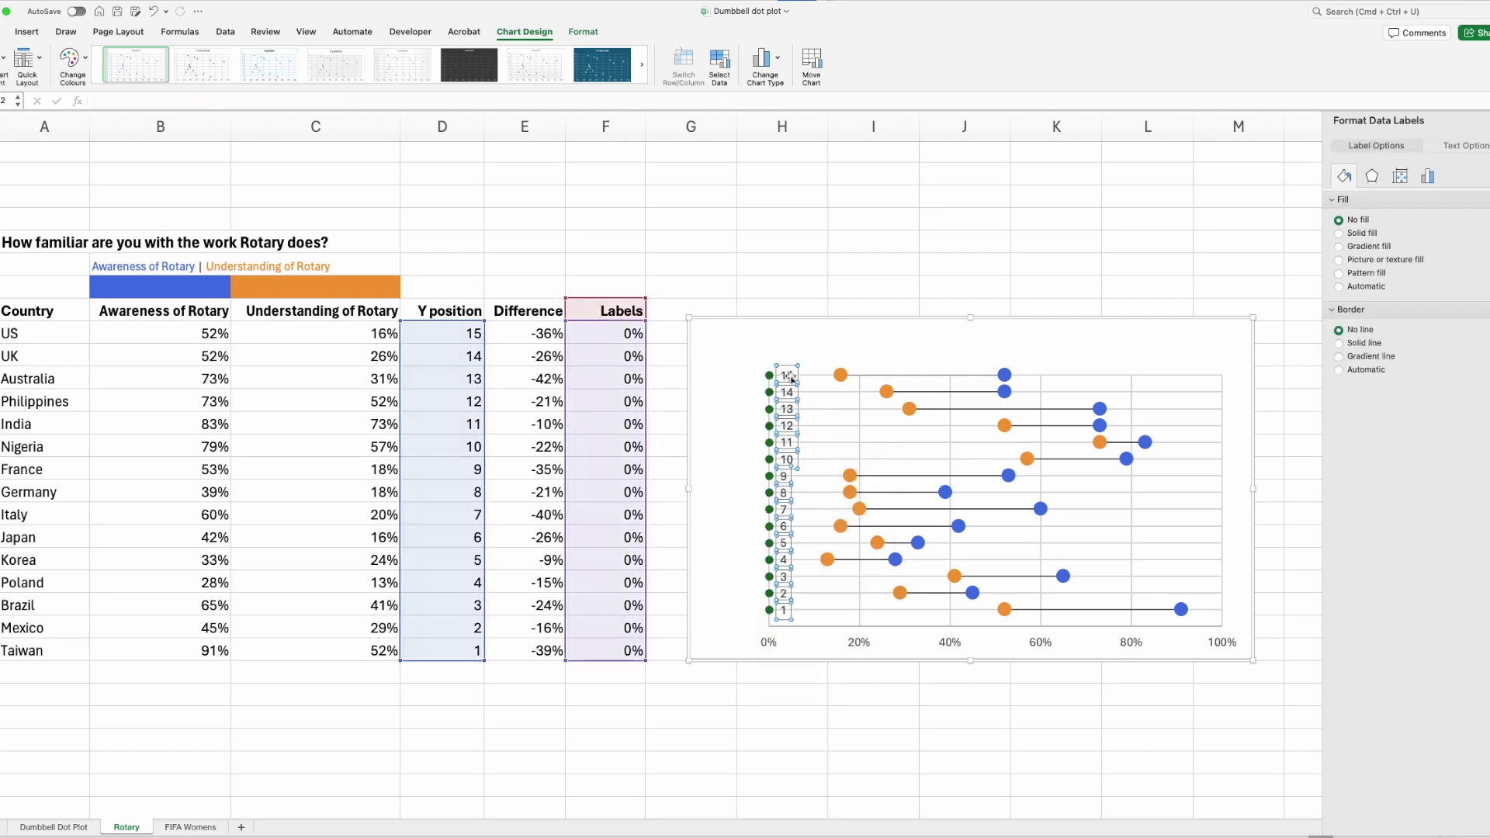
{"action": "right_click", "coordinate": [790, 377]}
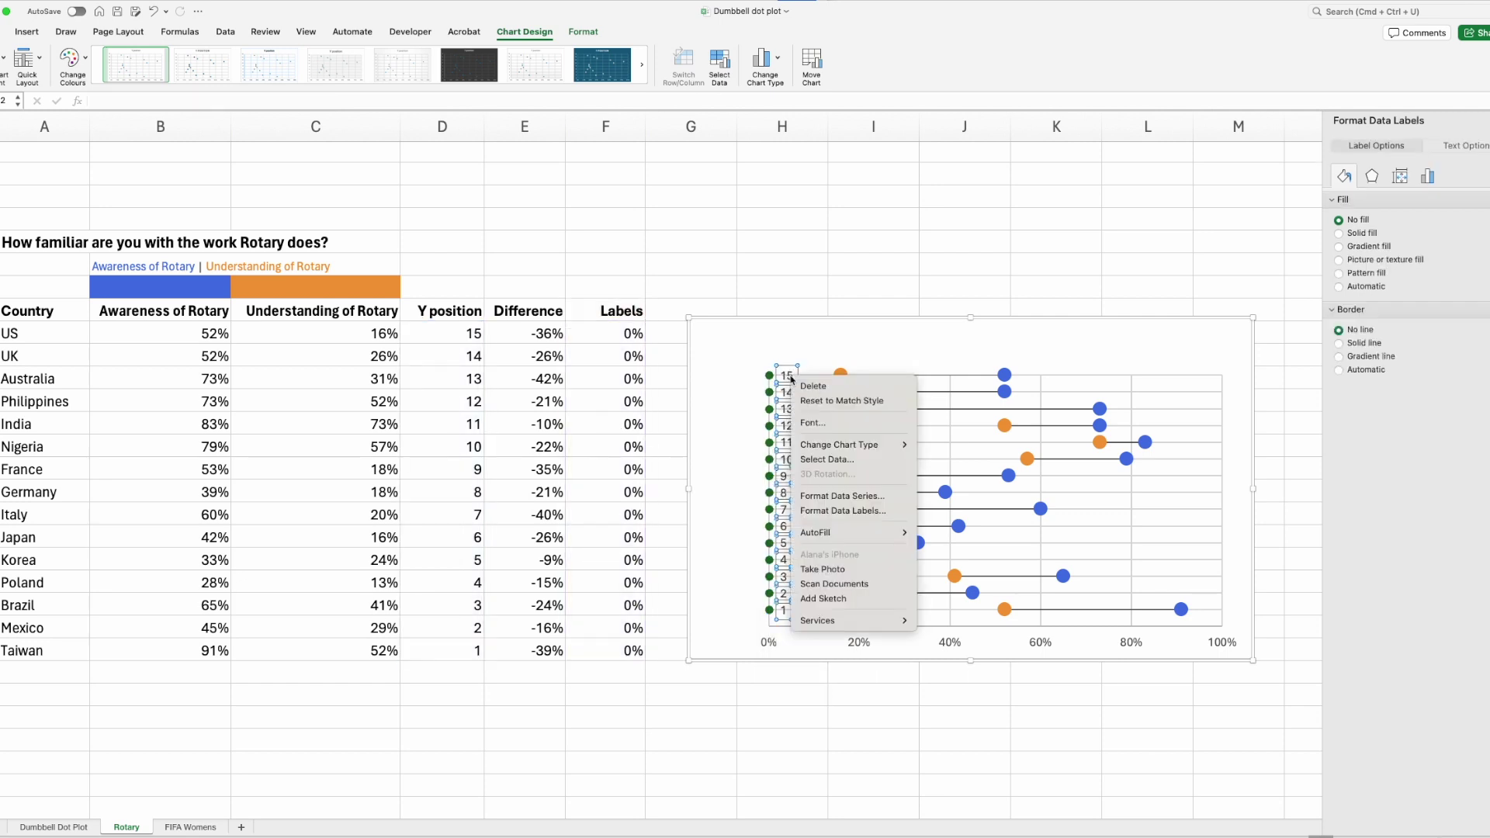
{"action": "left_click", "coordinate": [829, 511]}
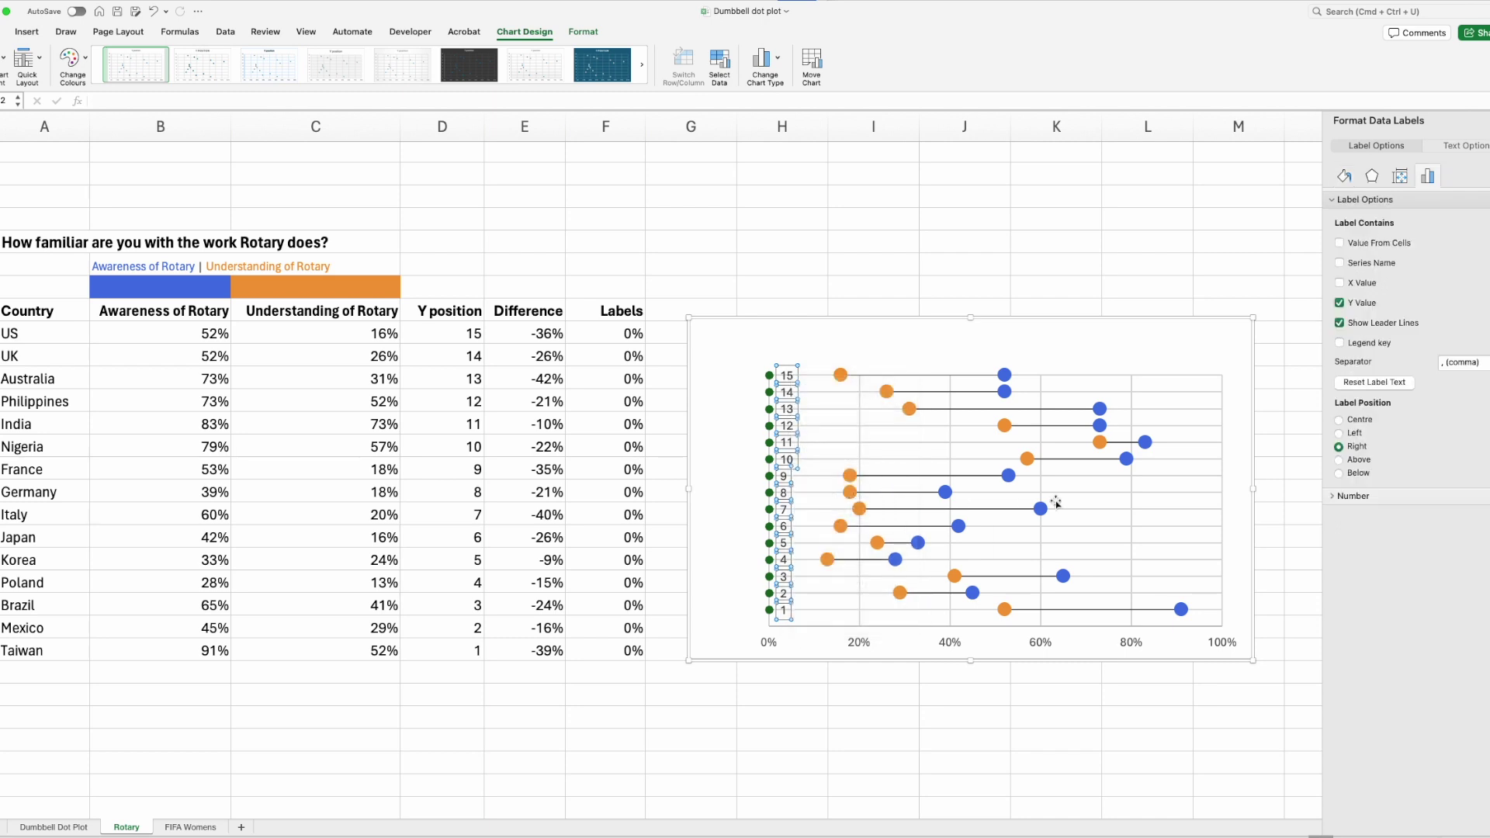
{"action": "left_click", "coordinate": [1340, 434]}
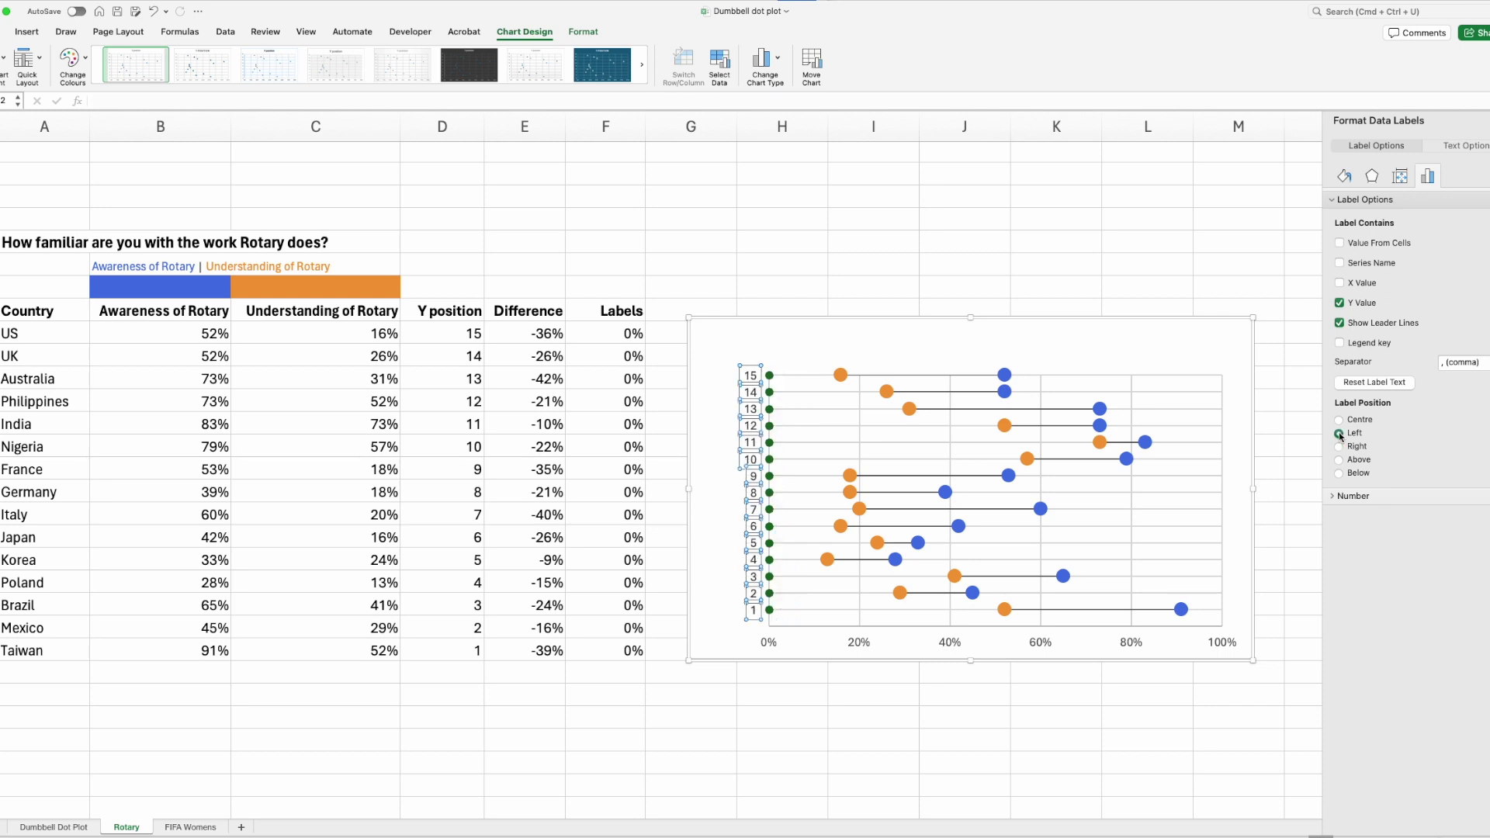
{"action": "left_click", "coordinate": [1340, 245]}
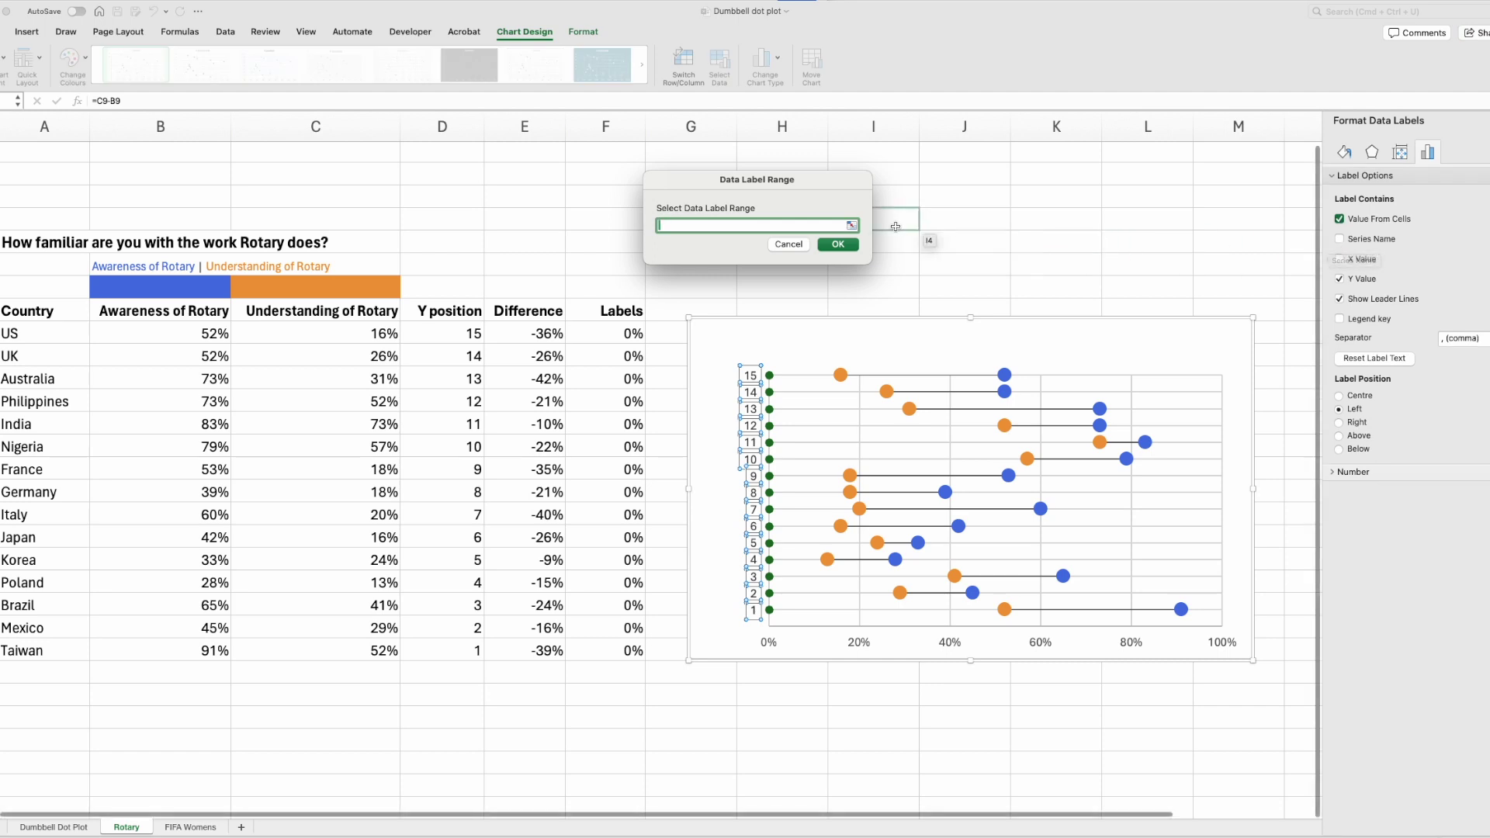
Step: Use the country names in A9:A23 as the data label range
{"action": "left_click", "coordinate": [852, 226]}
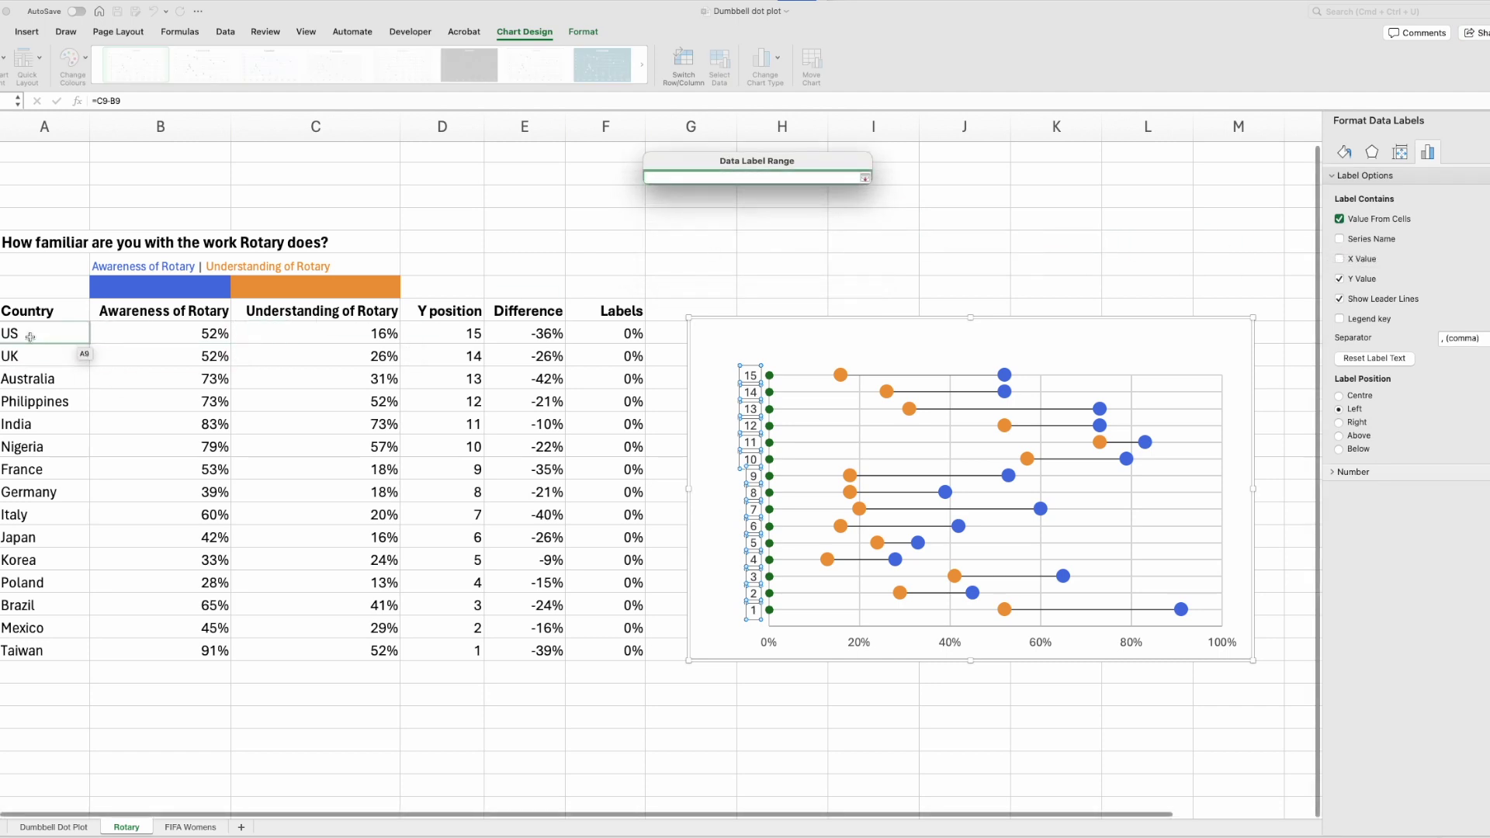
{"action": "left_click_drag", "start_coordinate": [30, 336], "coordinate": [28, 644]}
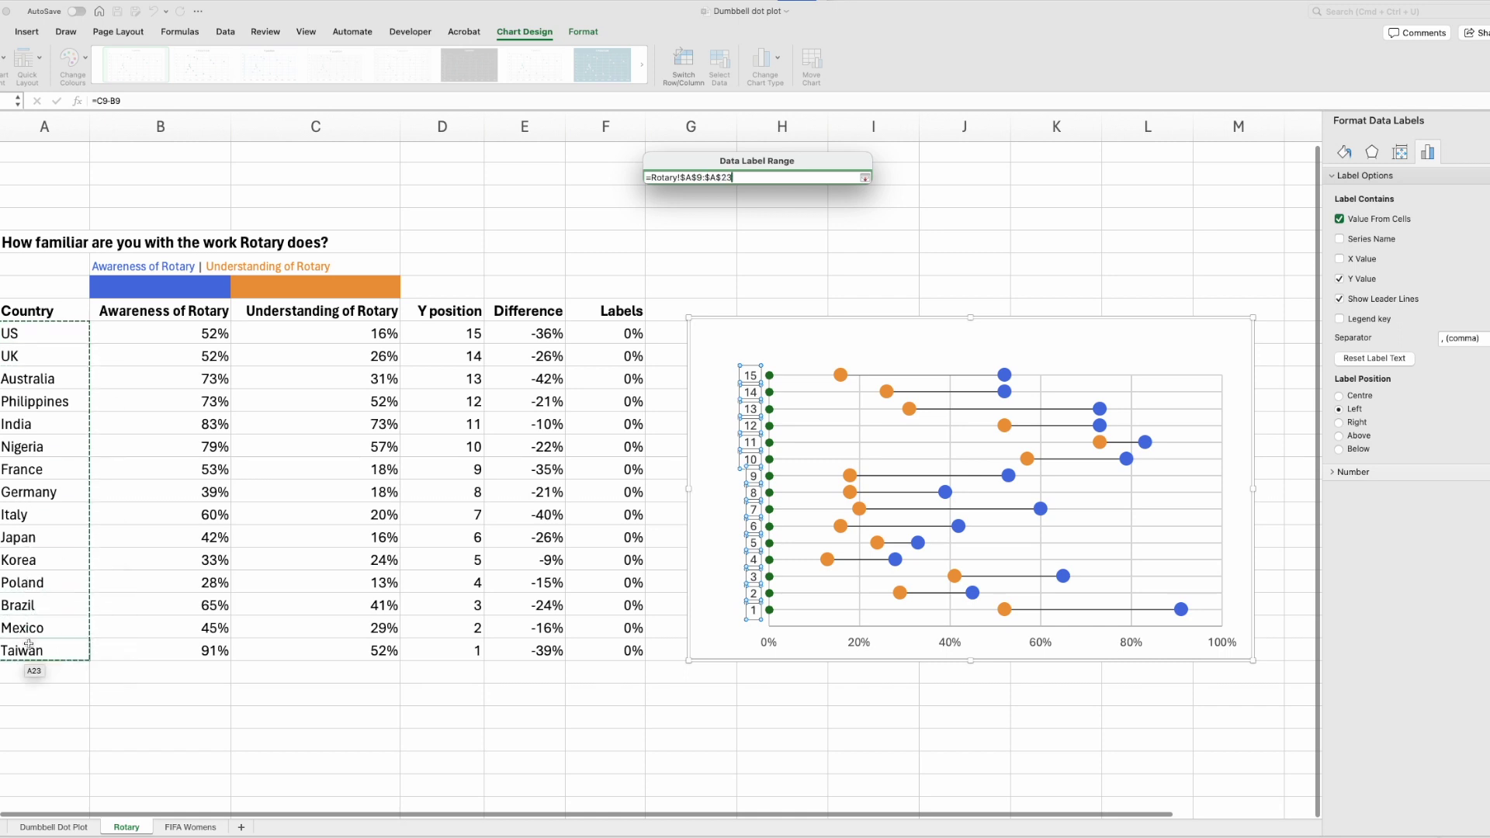
{"action": "left_click", "coordinate": [864, 177]}
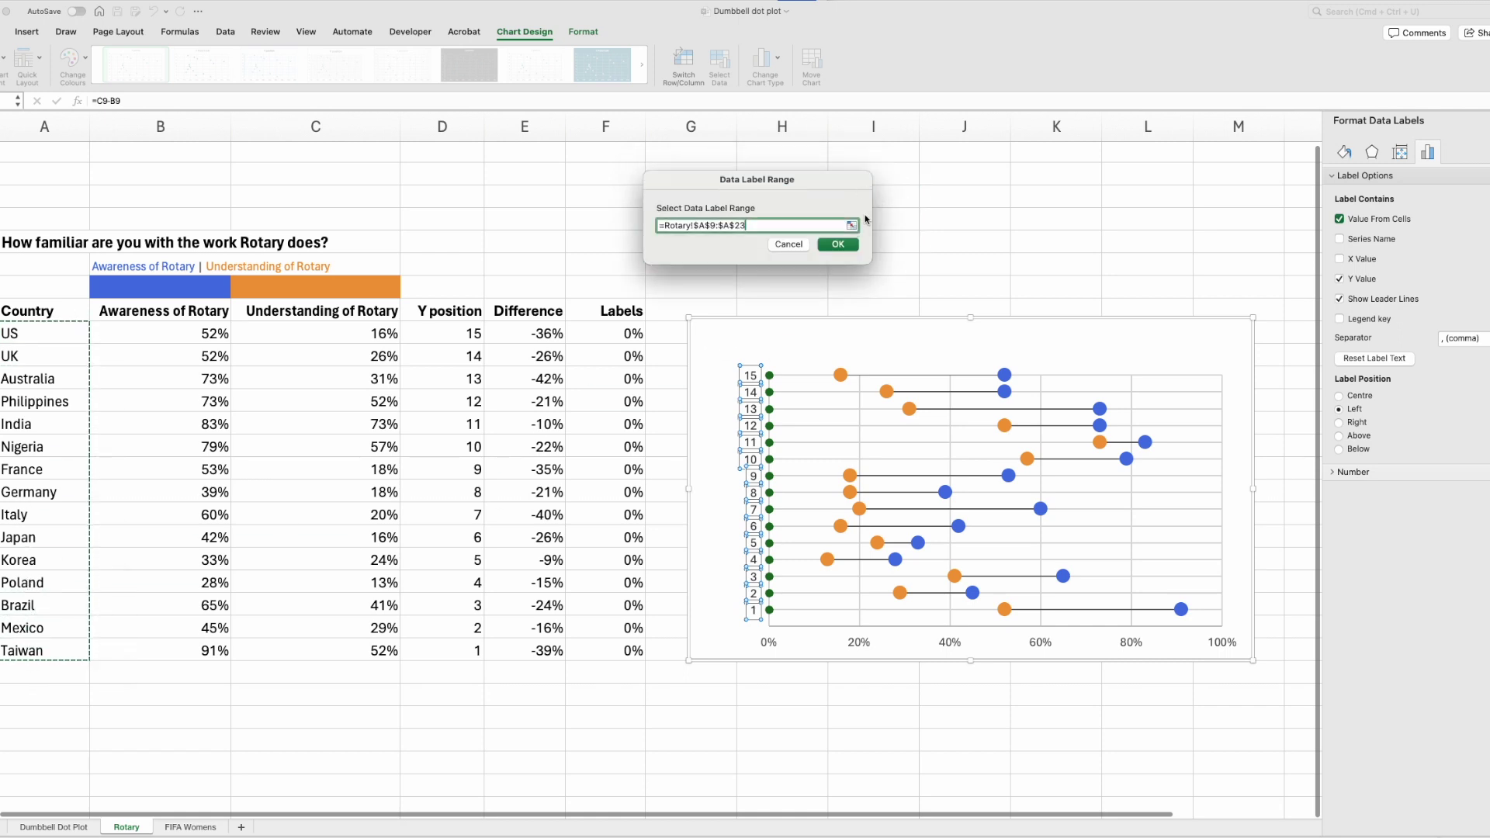
{"action": "left_click", "coordinate": [841, 244]}
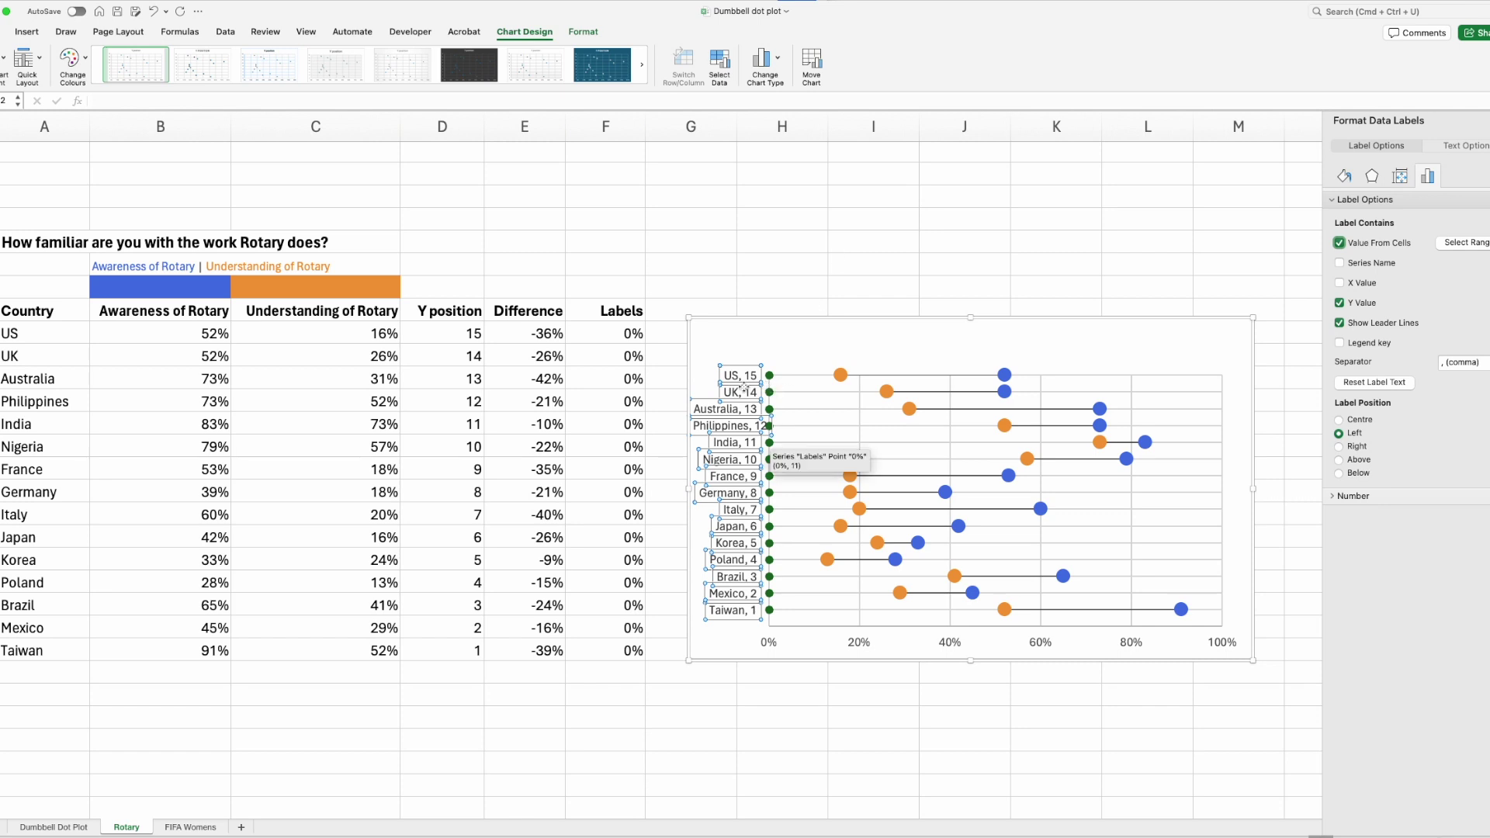
Step: Turn off Y Value and Show Leader Lines for the country-name labels
{"action": "left_click", "coordinate": [1339, 304]}
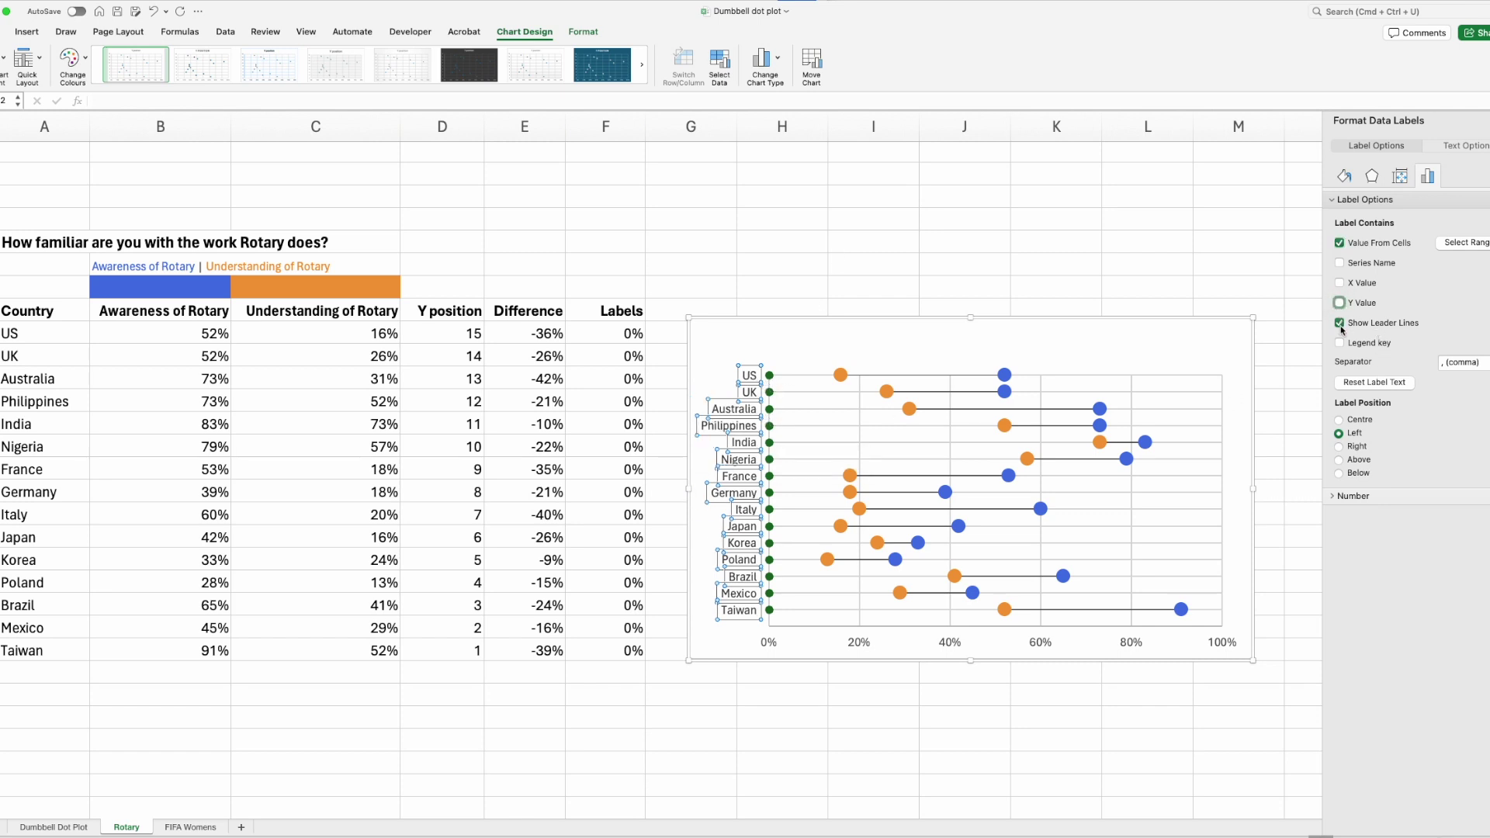
{"action": "left_click", "coordinate": [1340, 324]}
{"action": "scroll", "coordinate": [769, 407], "scroll_direction": "right", "scroll_amount": 1}
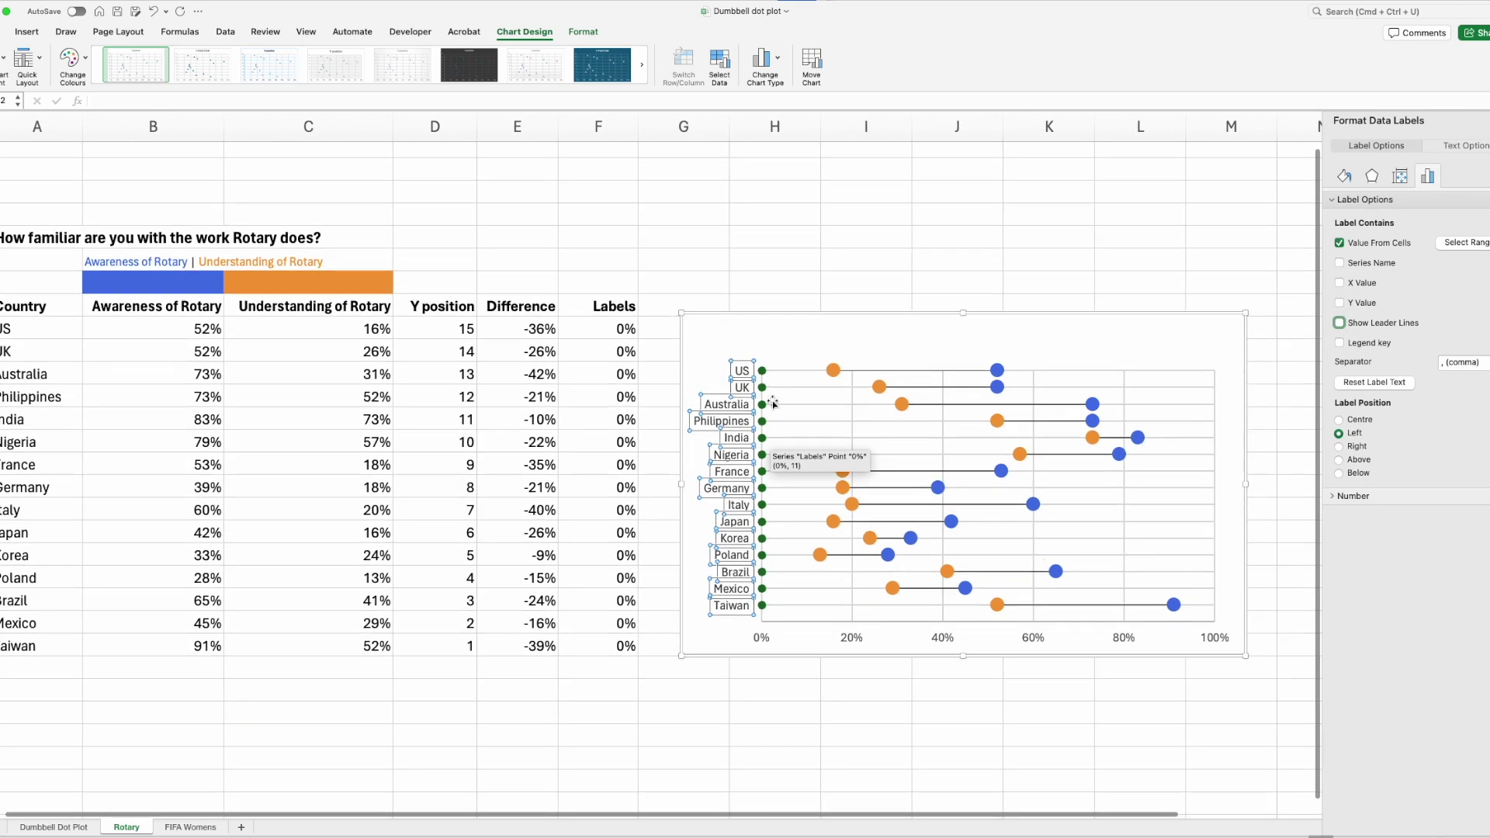
{"action": "scroll", "coordinate": [773, 402], "scroll_direction": "left", "scroll_amount": 1}
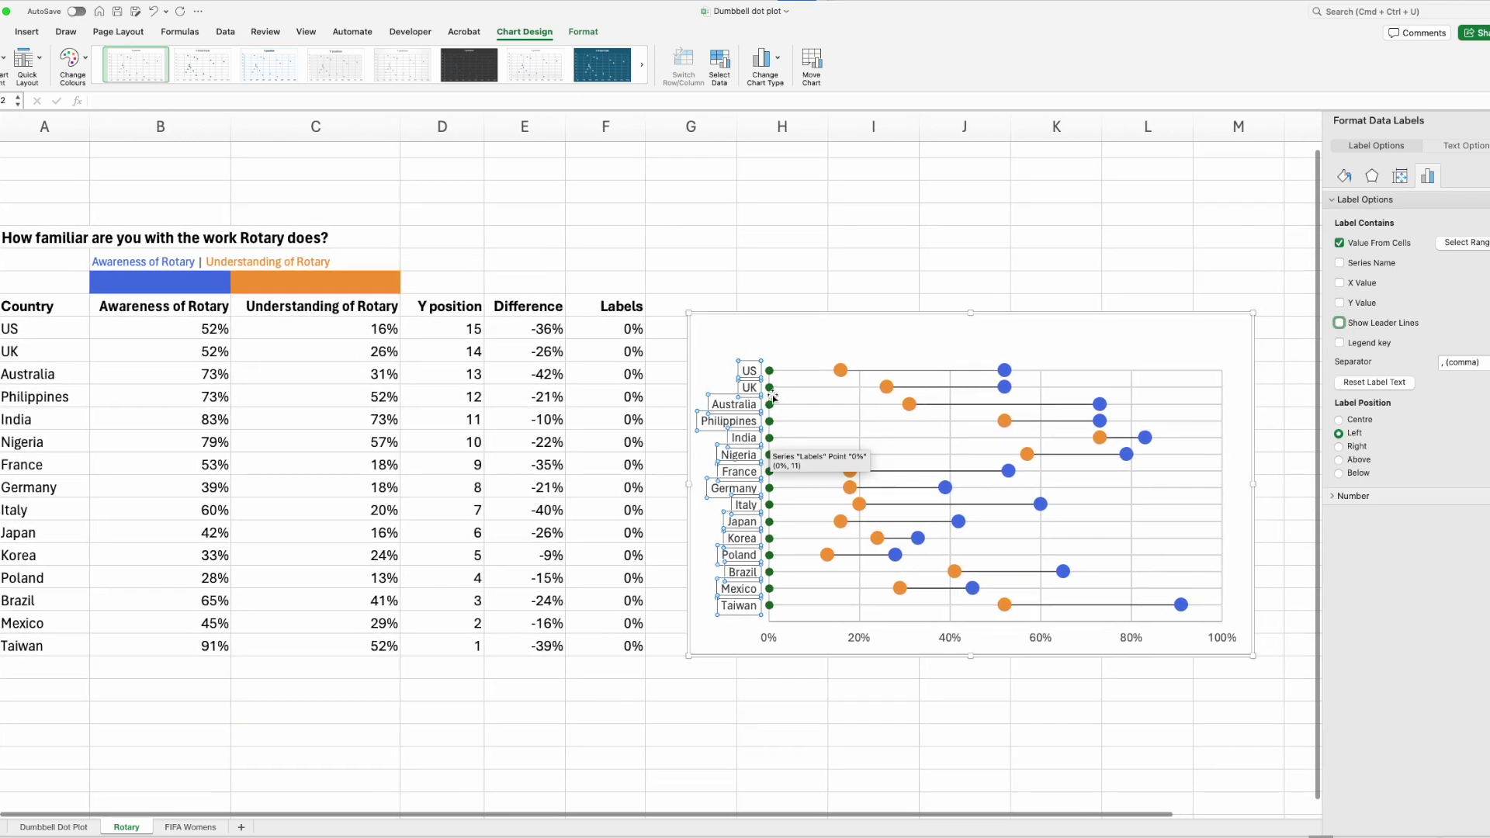
{"action": "left_click", "coordinate": [772, 391]}
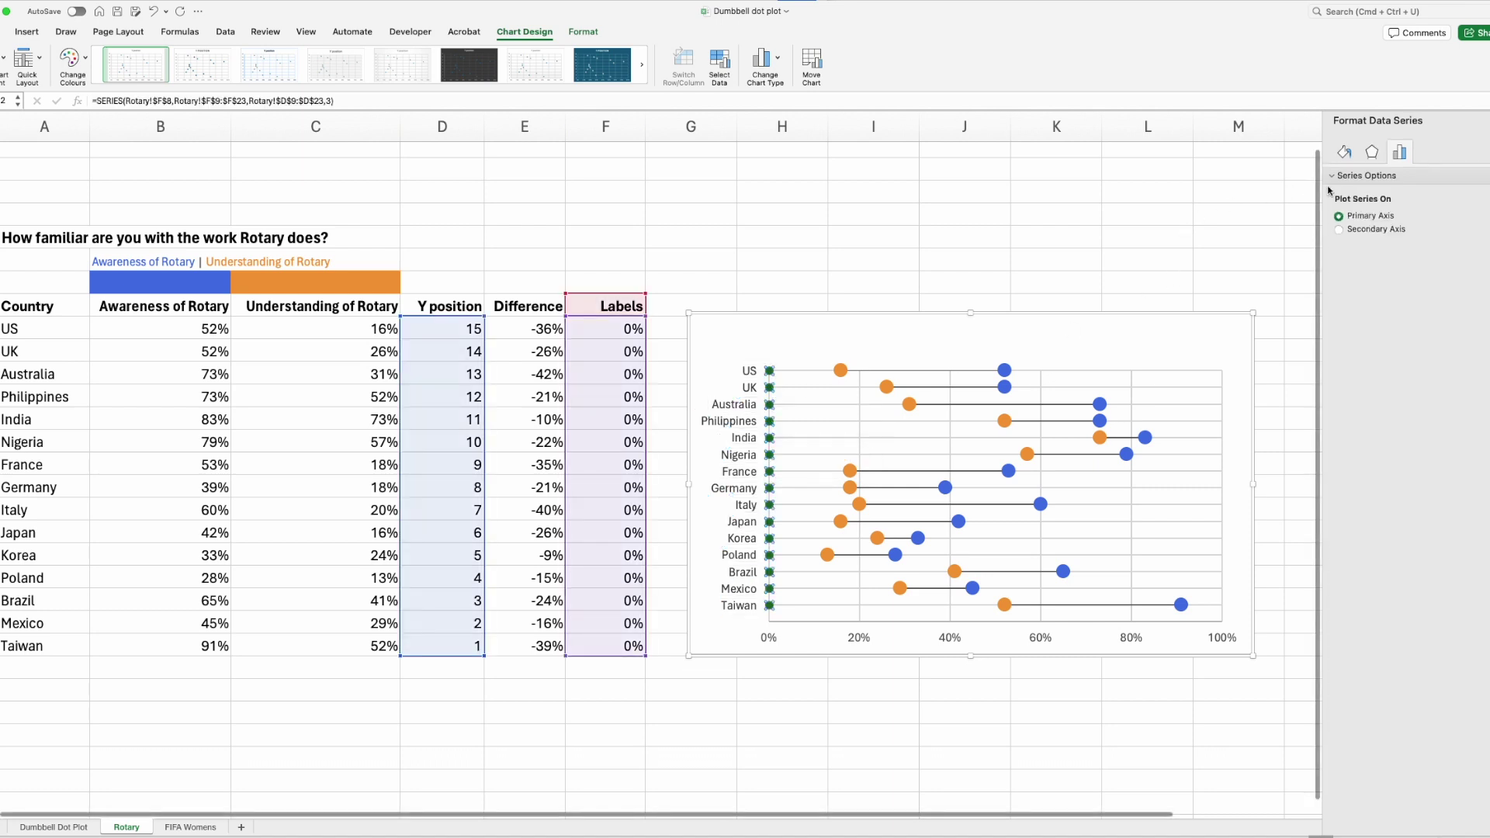
Step: Set the green Labels series marker to None and drag the plot area's top edge down
{"action": "right_click", "coordinate": [770, 371]}
{"action": "left_click", "coordinate": [807, 503]}
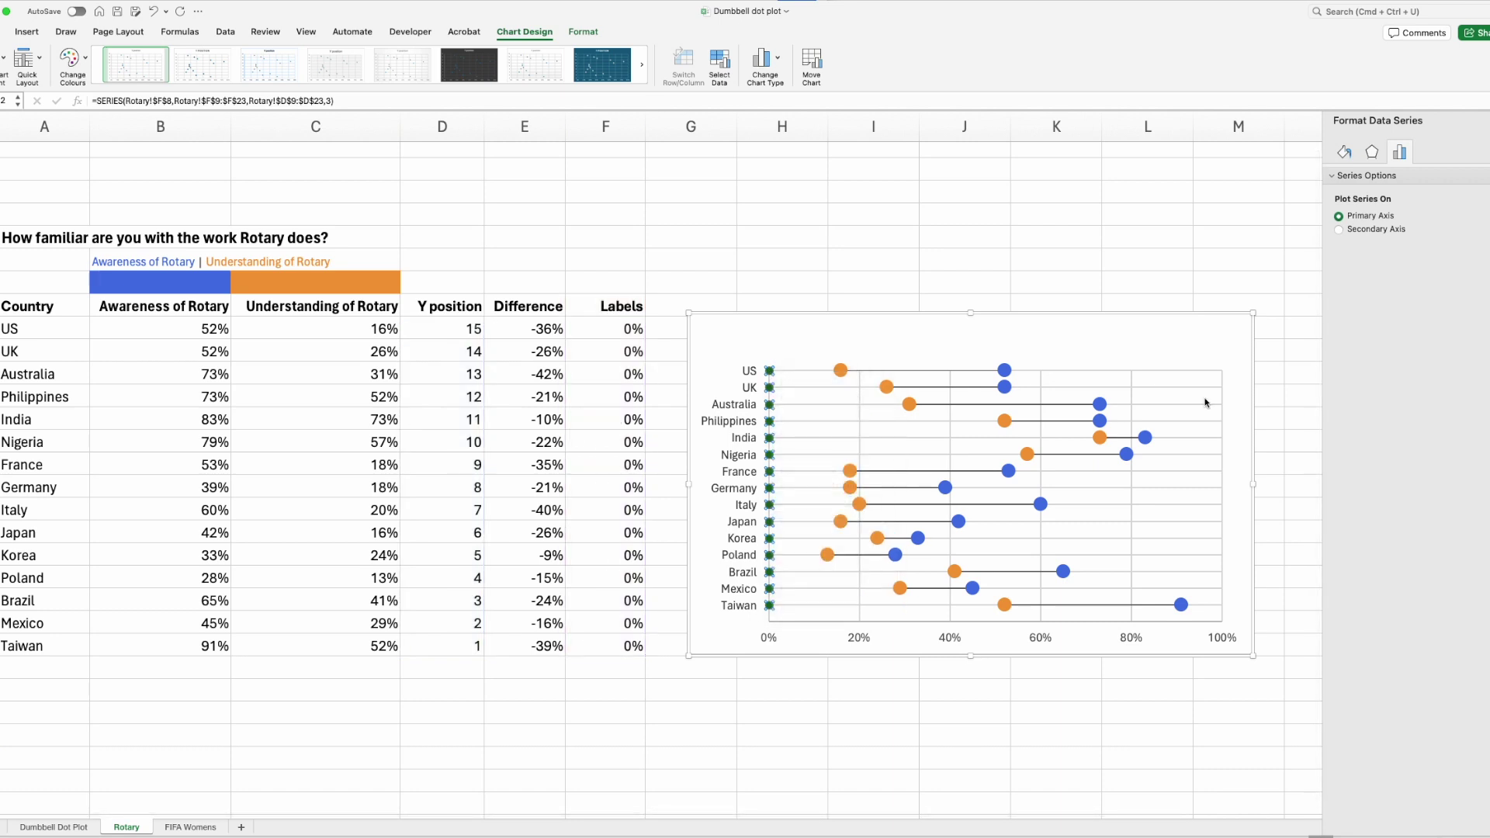
{"action": "left_click", "coordinate": [1345, 153]}
{"action": "left_click", "coordinate": [1373, 181]}
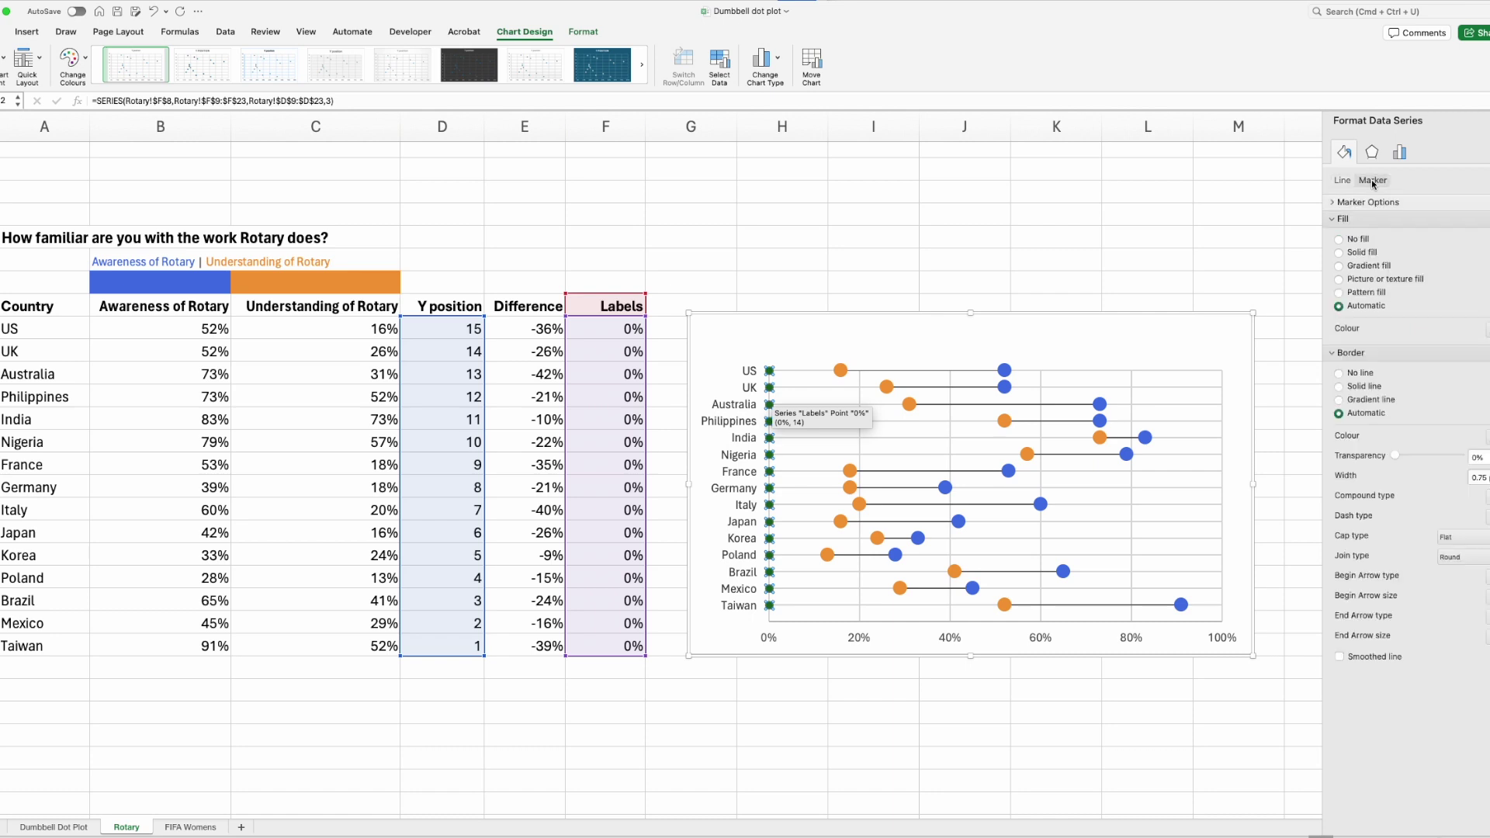
{"action": "left_click", "coordinate": [1332, 203]}
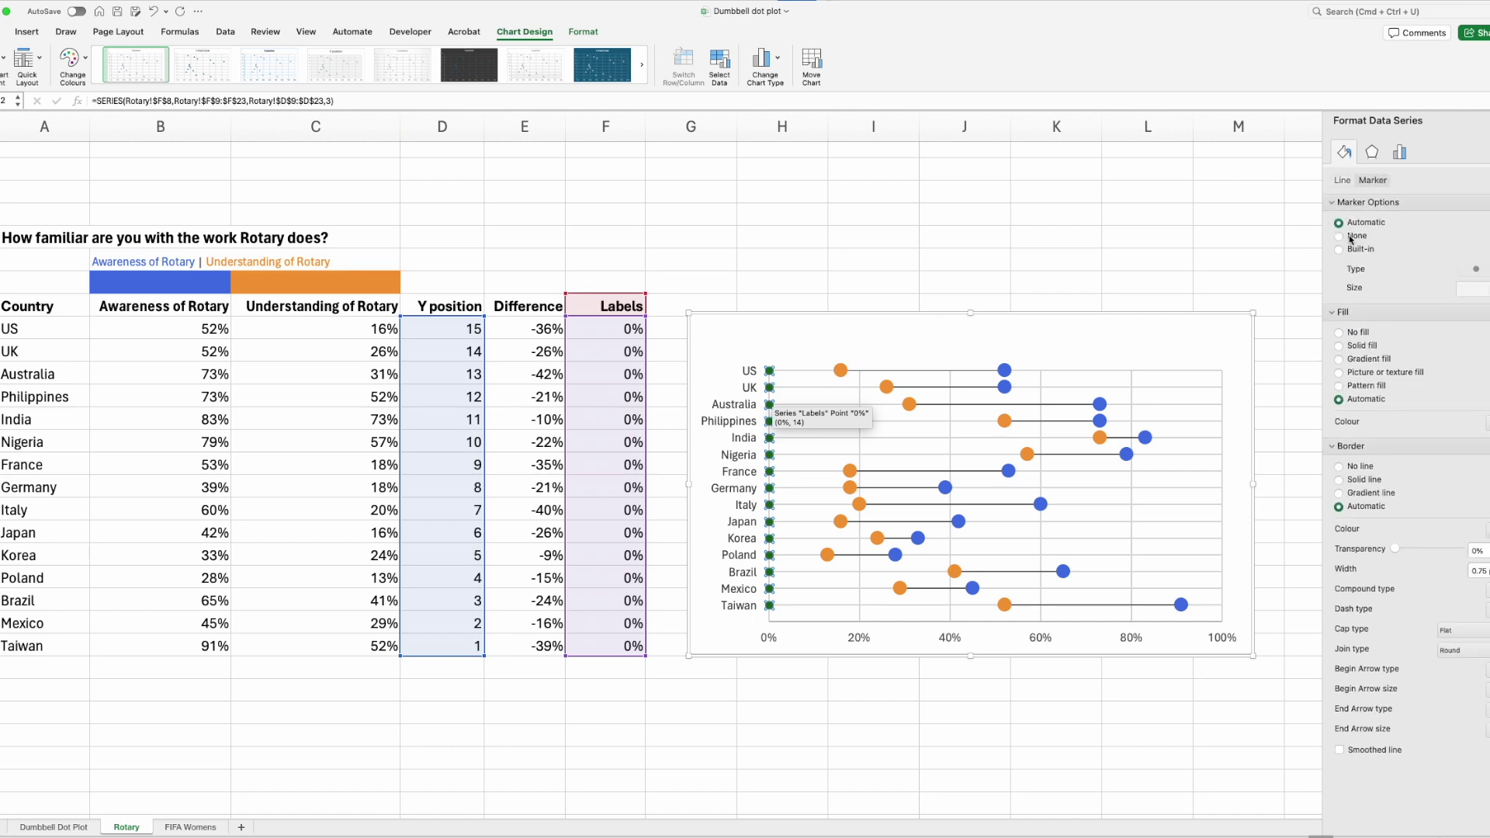
{"action": "left_click", "coordinate": [1339, 237]}
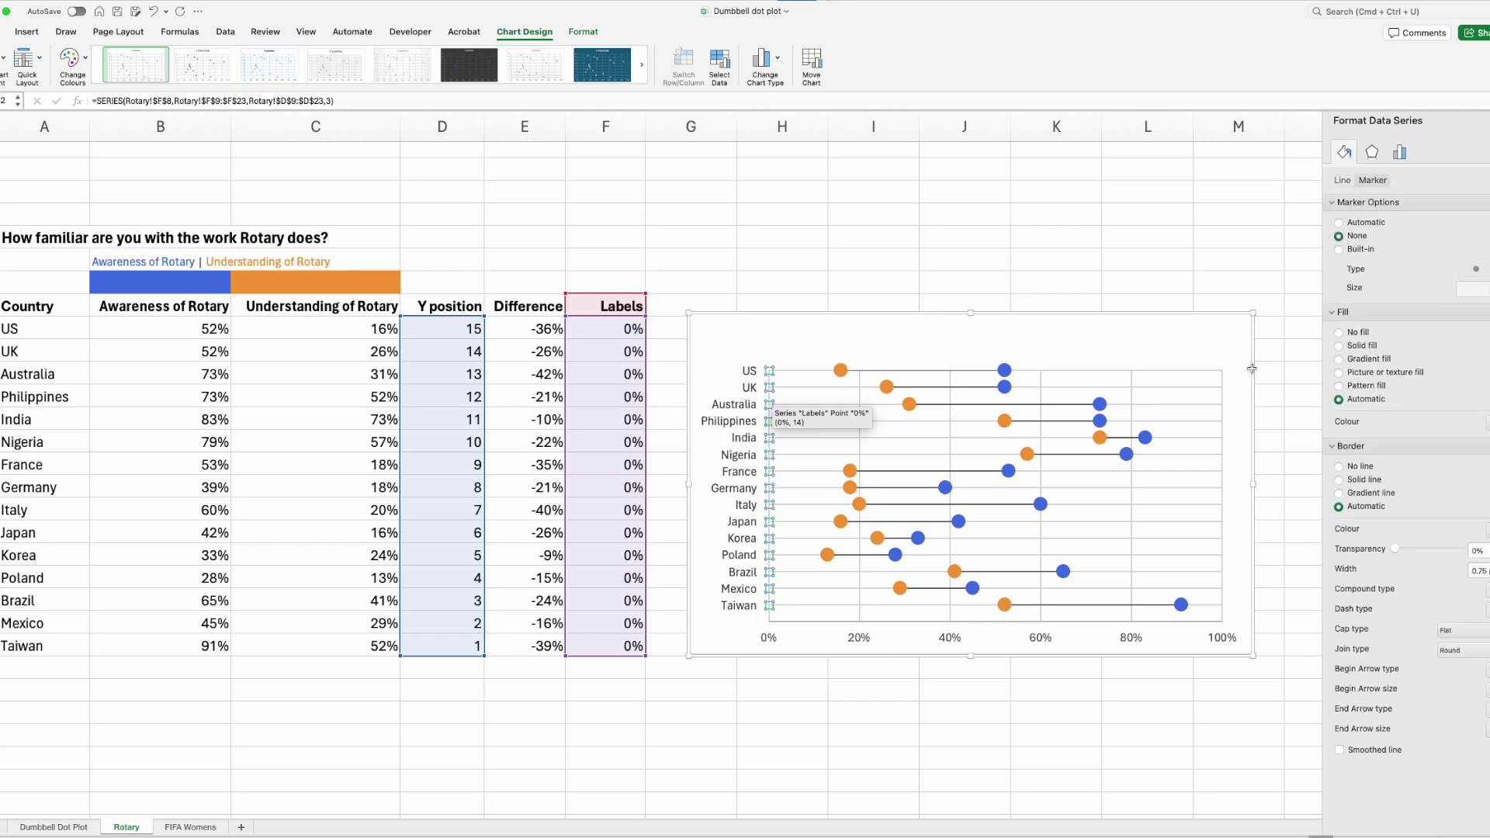
{"action": "left_click", "coordinate": [968, 432]}
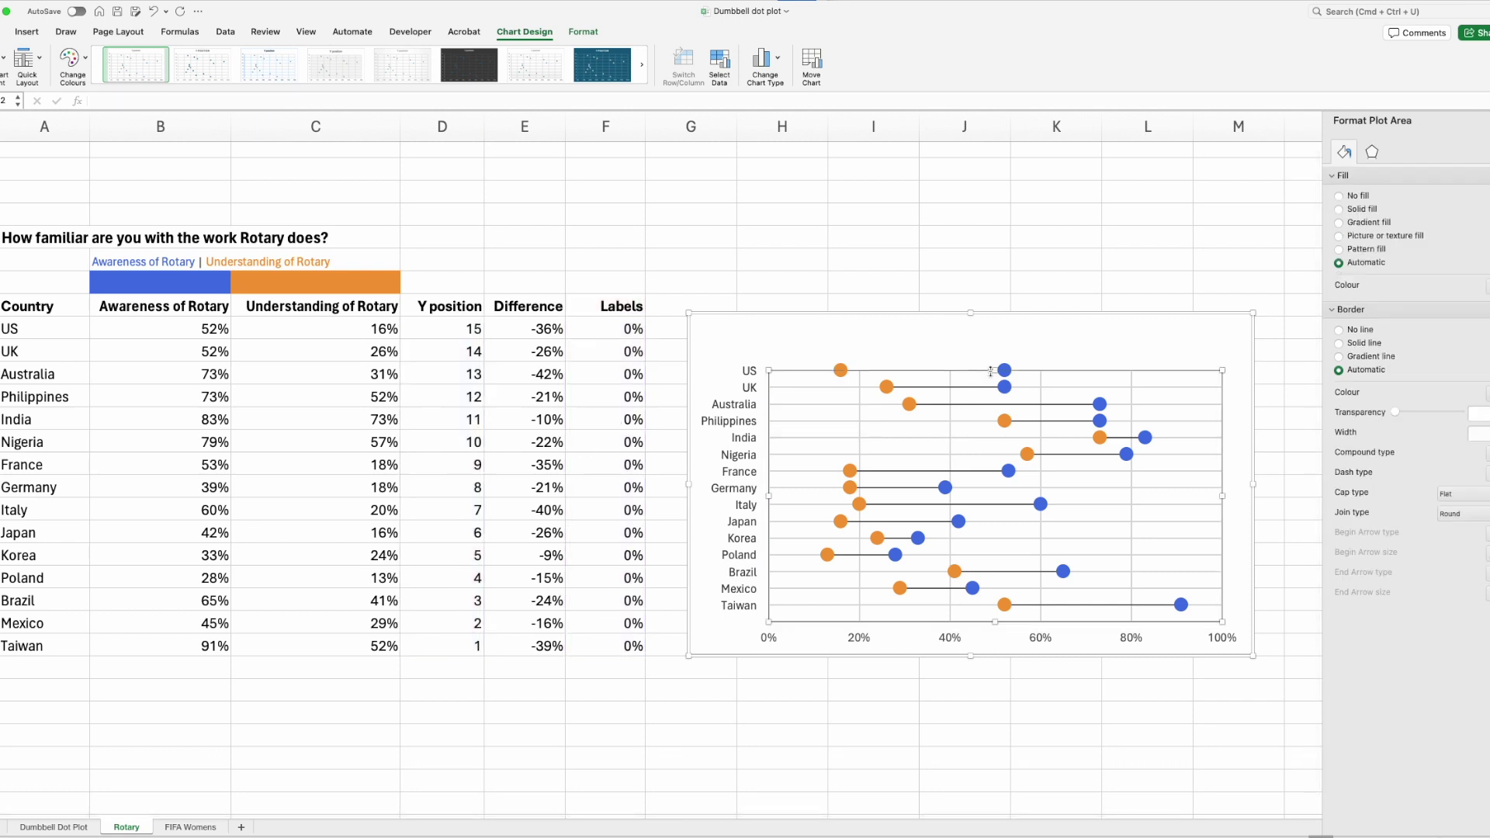
{"action": "left_click_drag", "start_coordinate": [995, 370], "coordinate": [995, 386]}
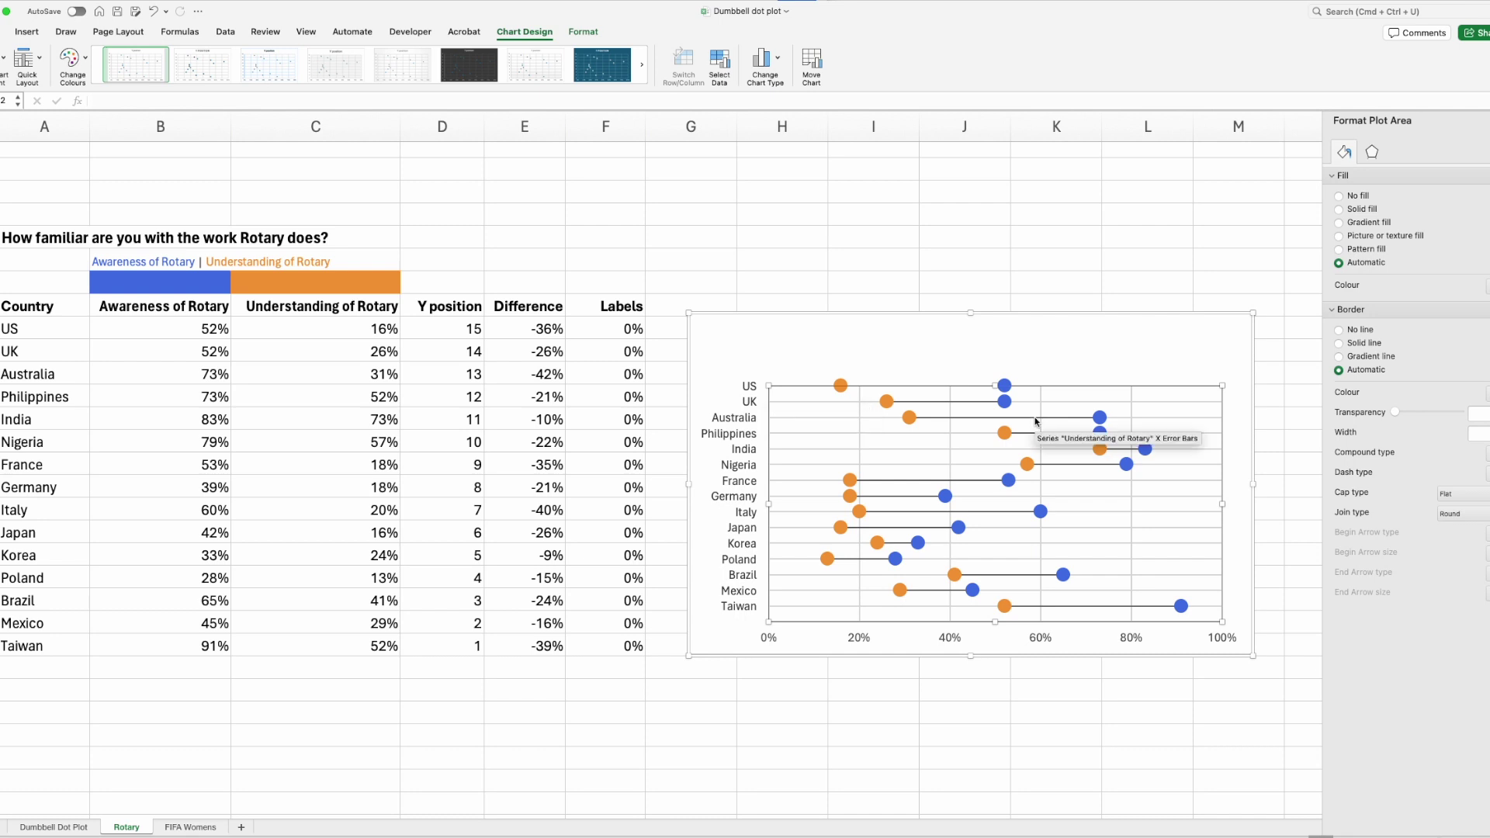
Step: Format the grey error-bar connectors as a solid line 1.25 pt wide
{"action": "left_click", "coordinate": [1036, 421]}
{"action": "right_click", "coordinate": [1036, 421]}
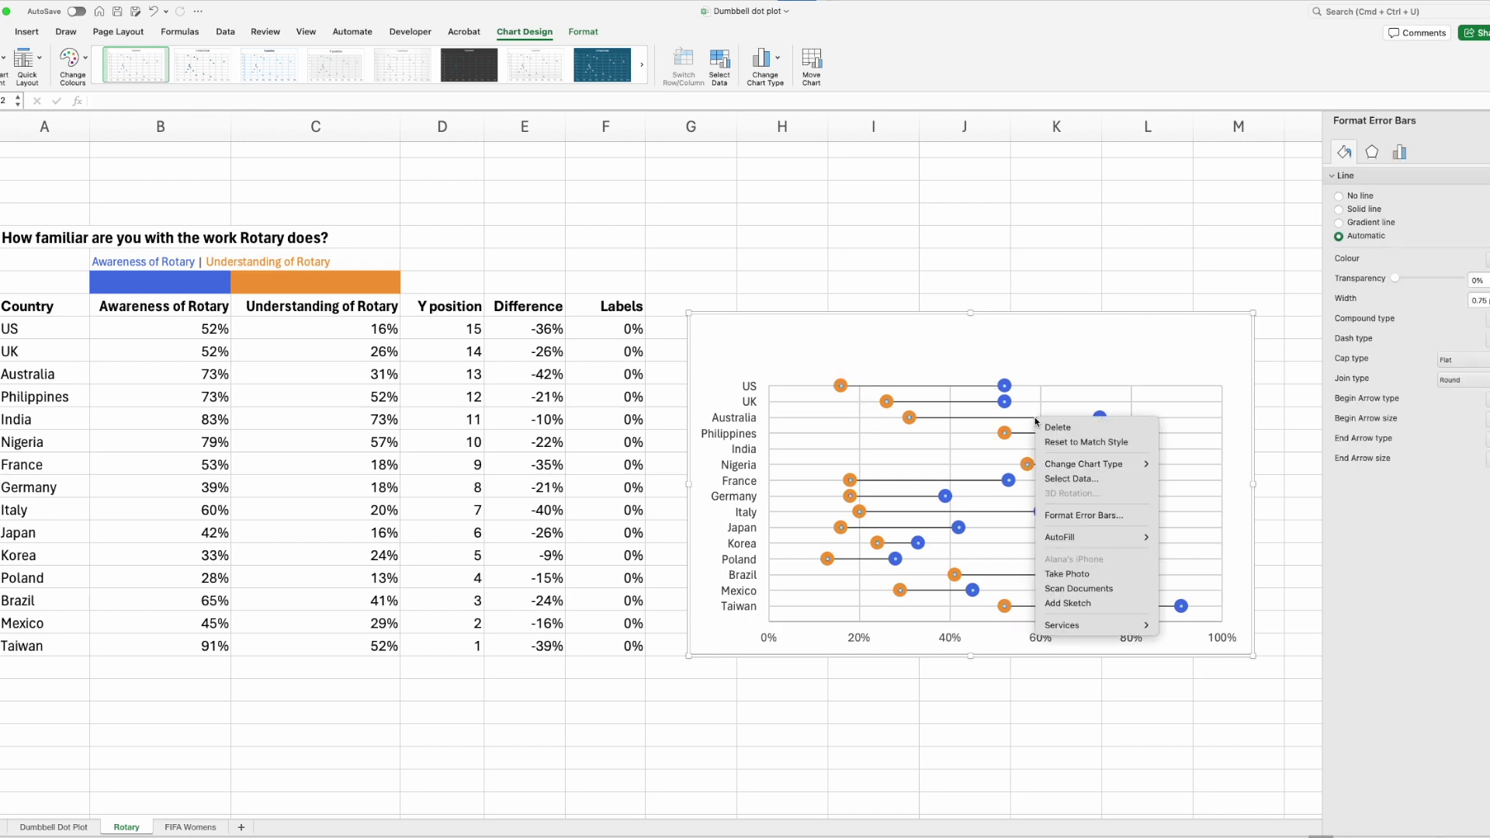
{"action": "left_click", "coordinate": [1071, 516]}
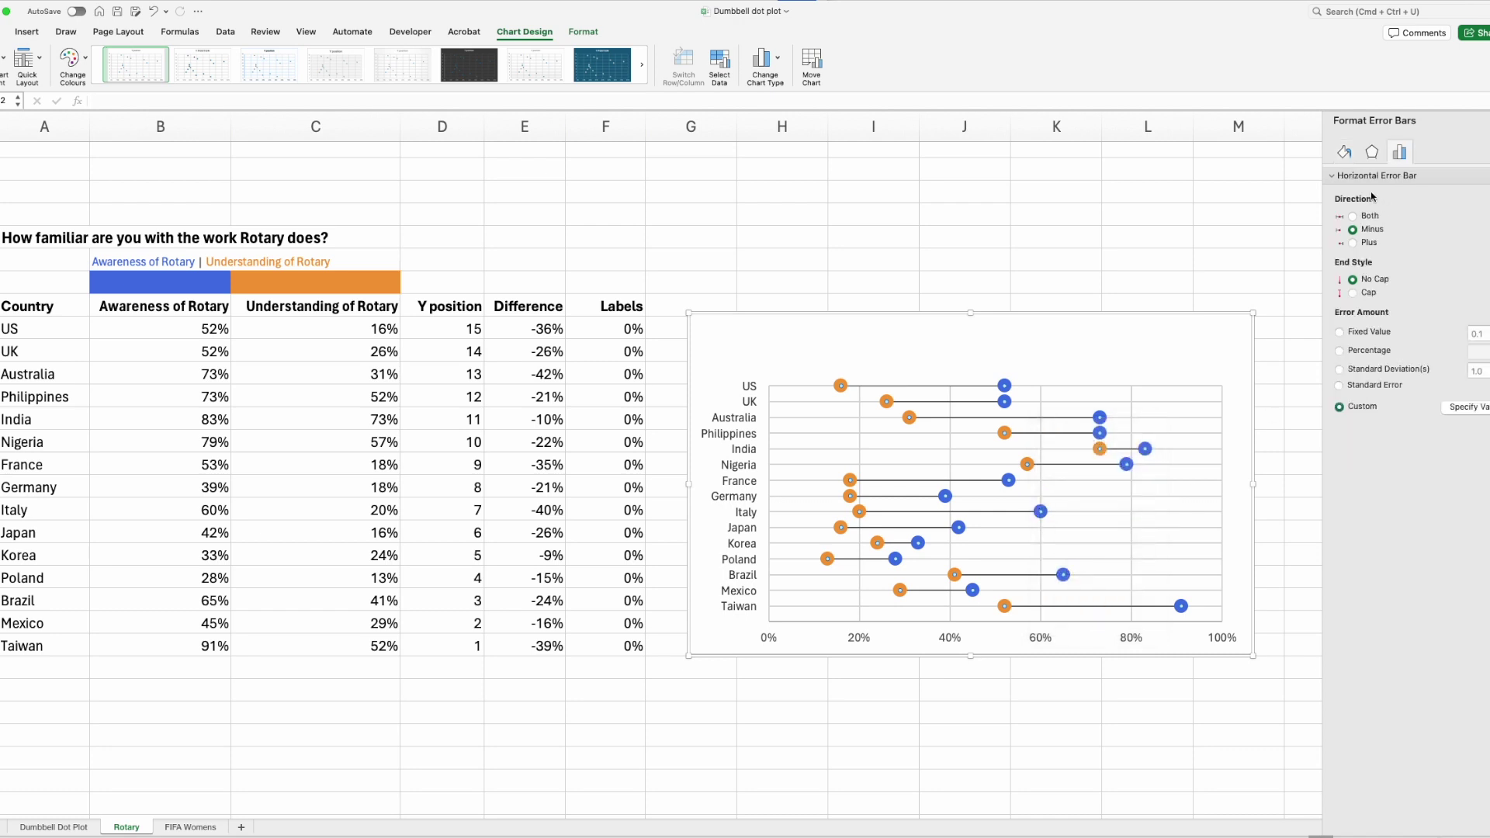
{"action": "left_click", "coordinate": [1345, 152]}
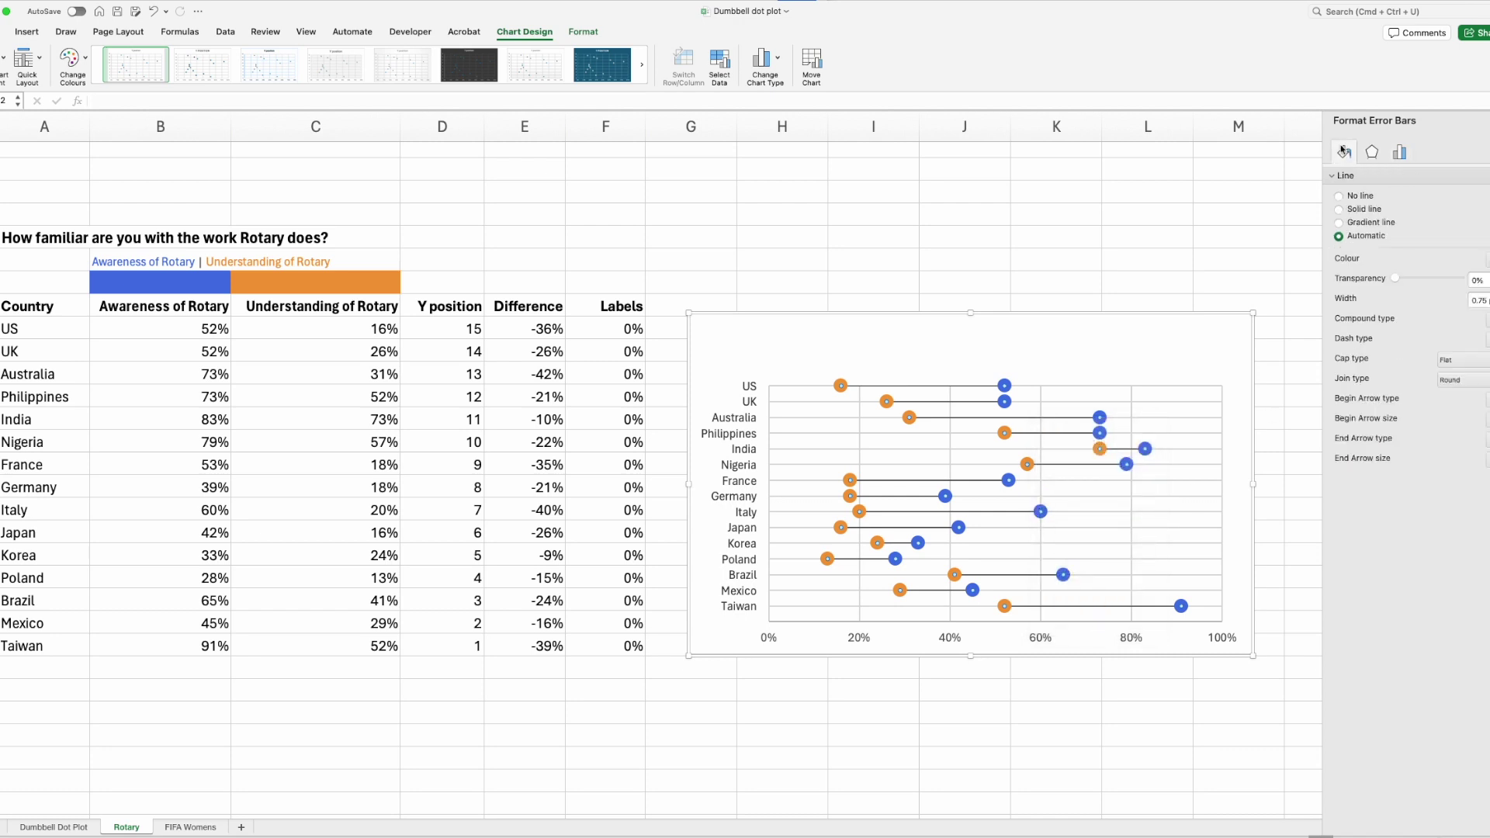
{"action": "left_click", "coordinate": [1339, 209]}
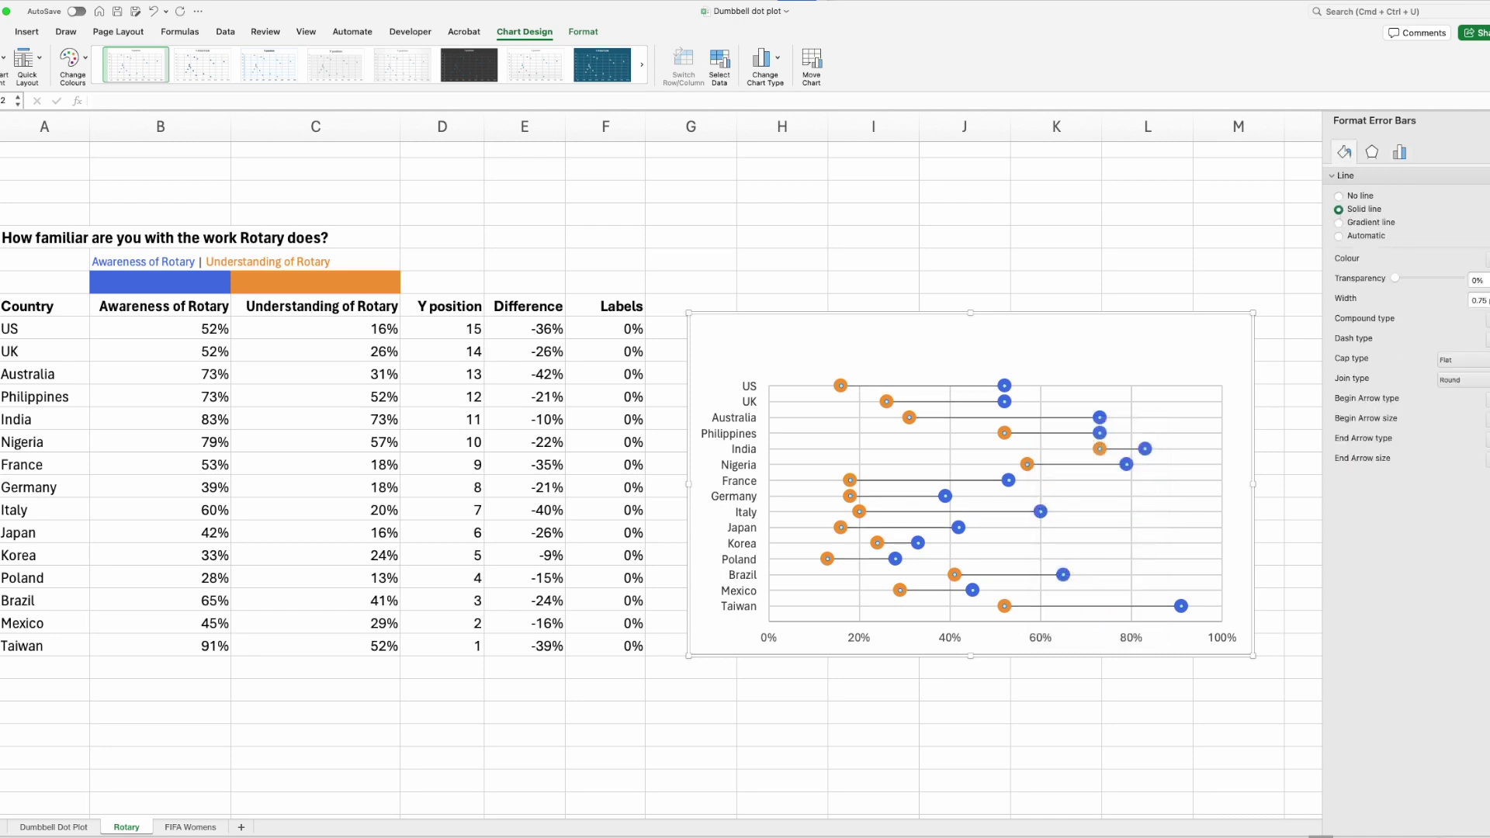
{"action": "left_click", "coordinate": [1487, 258]}
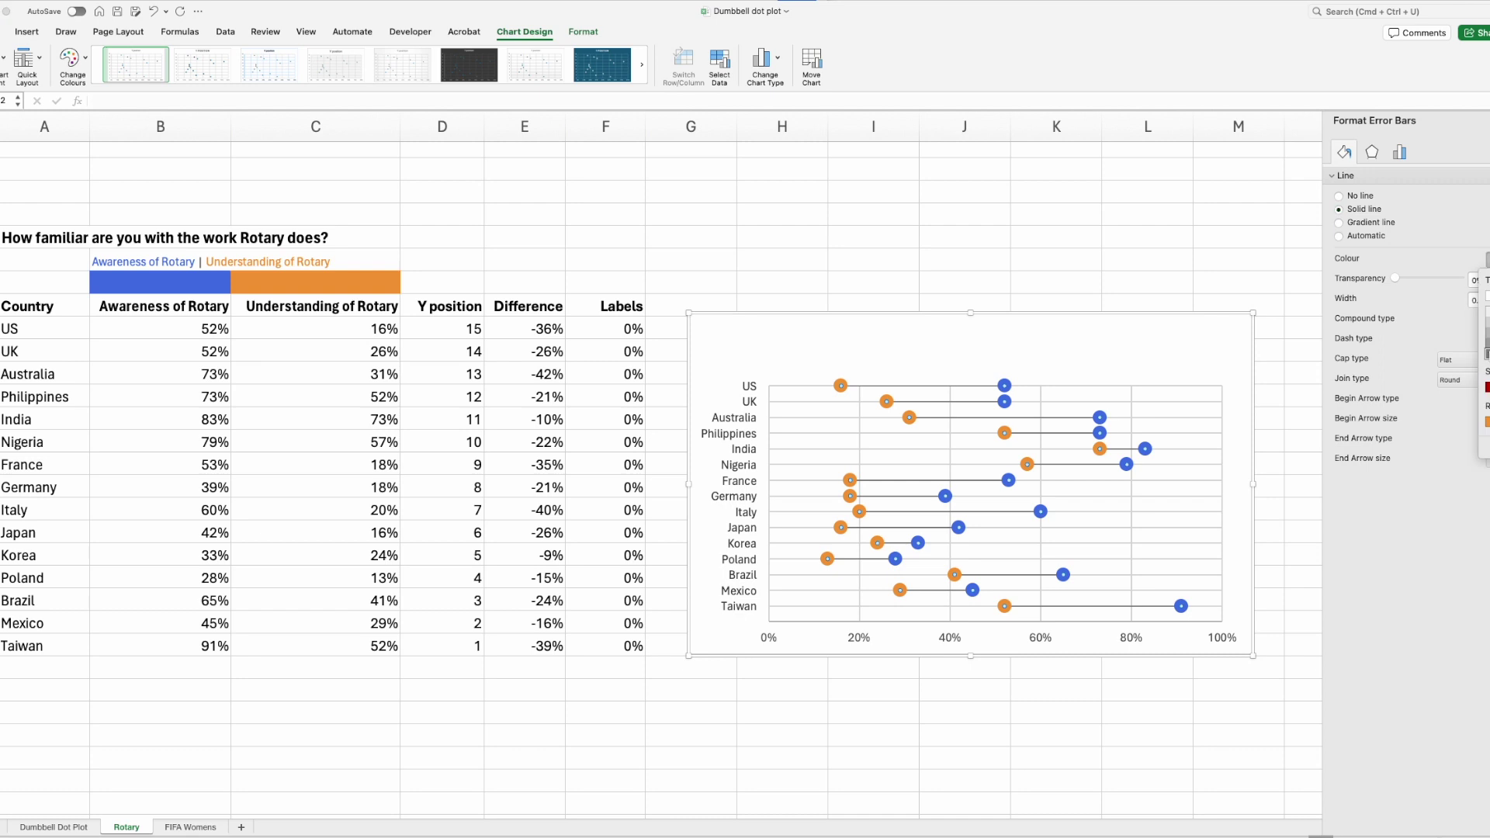
{"action": "key", "text": "Escape"}
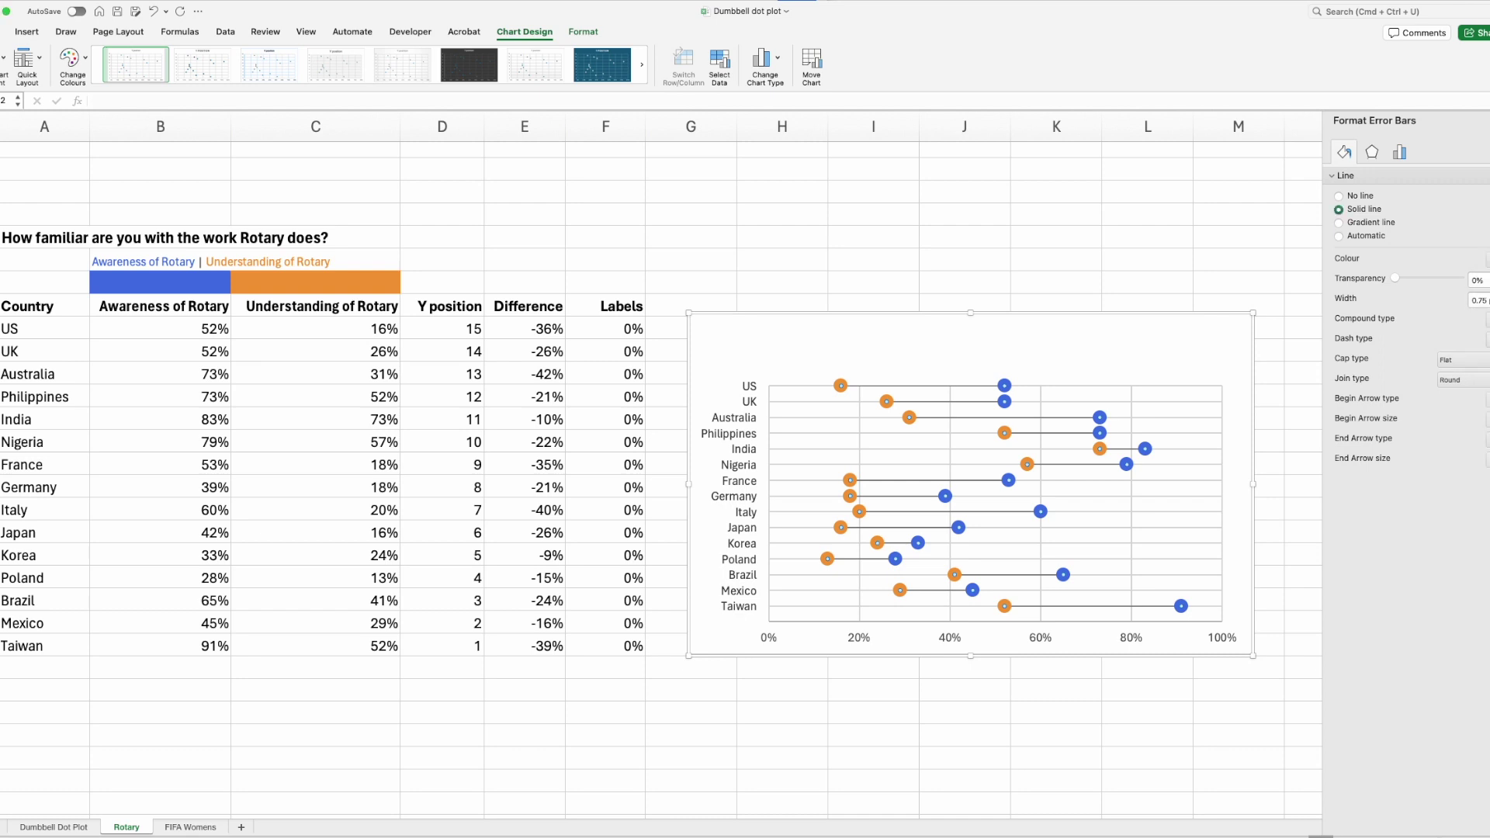
{"action": "type", "text": "1.25"}
{"action": "key", "text": "Return"}
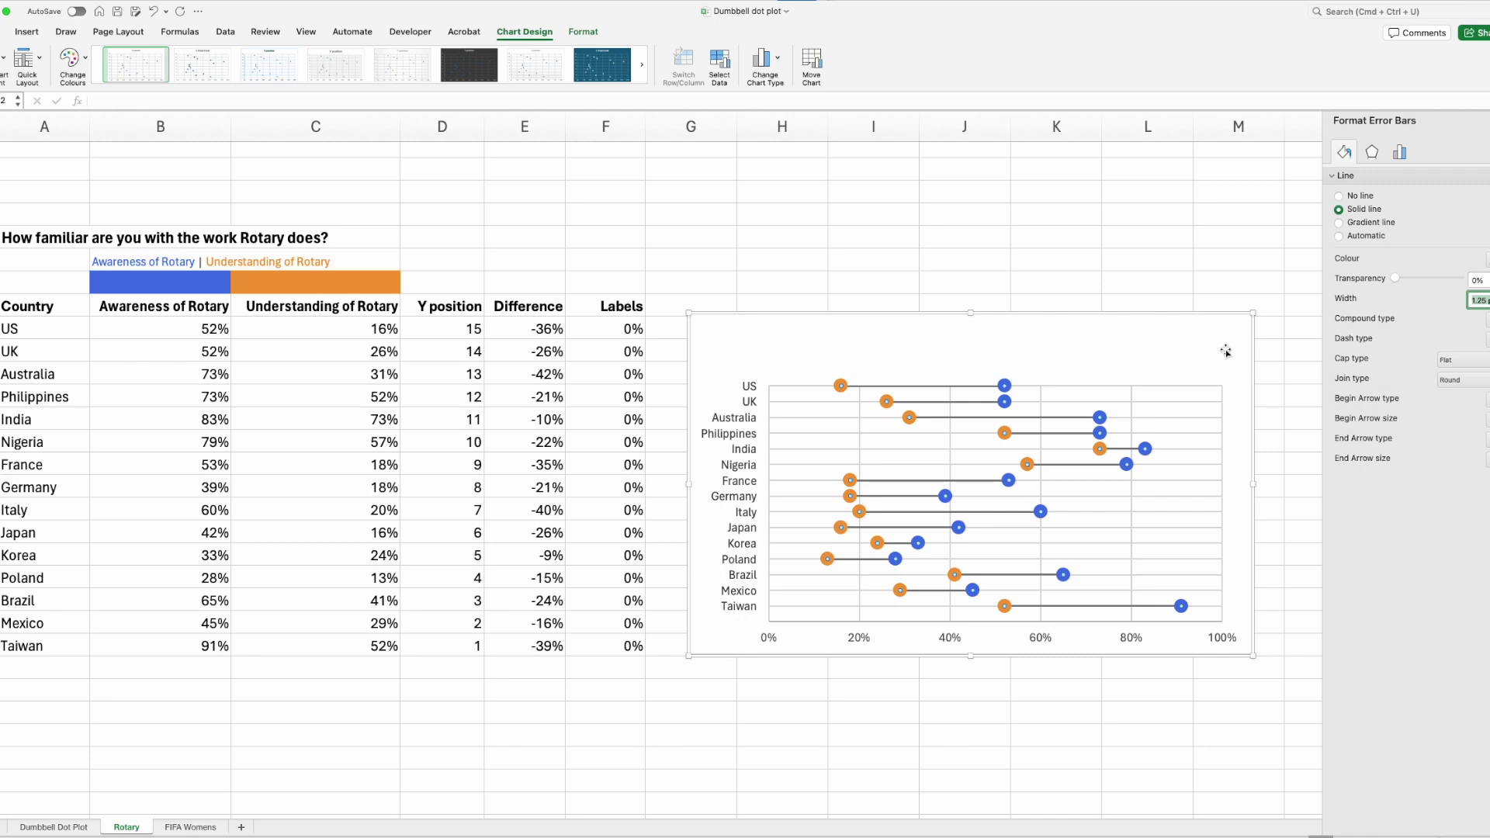
{"action": "left_click", "coordinate": [1238, 508]}
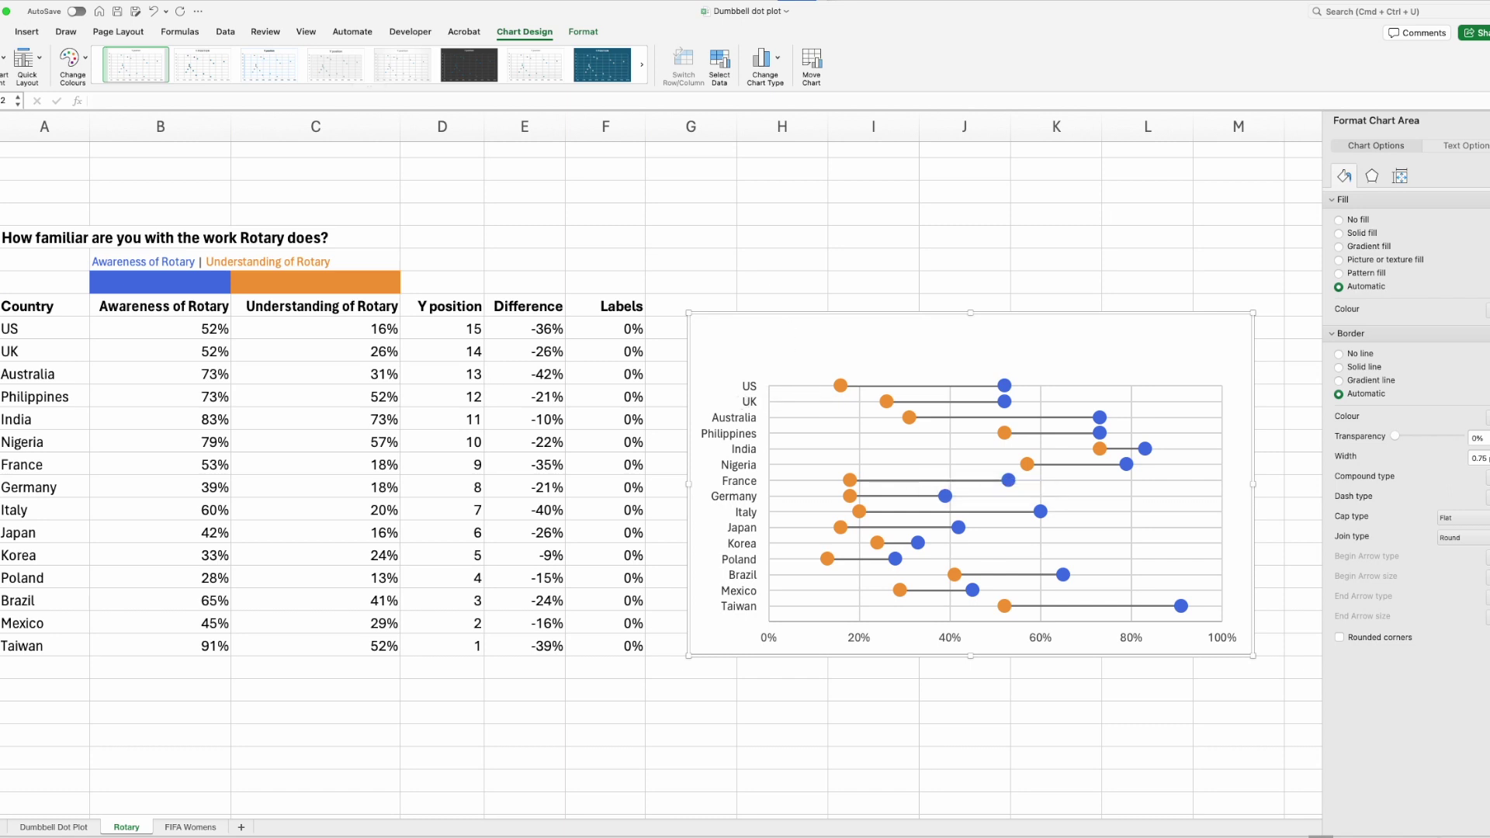
Step: Draw a text box across the chart top and link it to cell A5 with =A5
{"action": "left_click", "coordinate": [27, 32]}
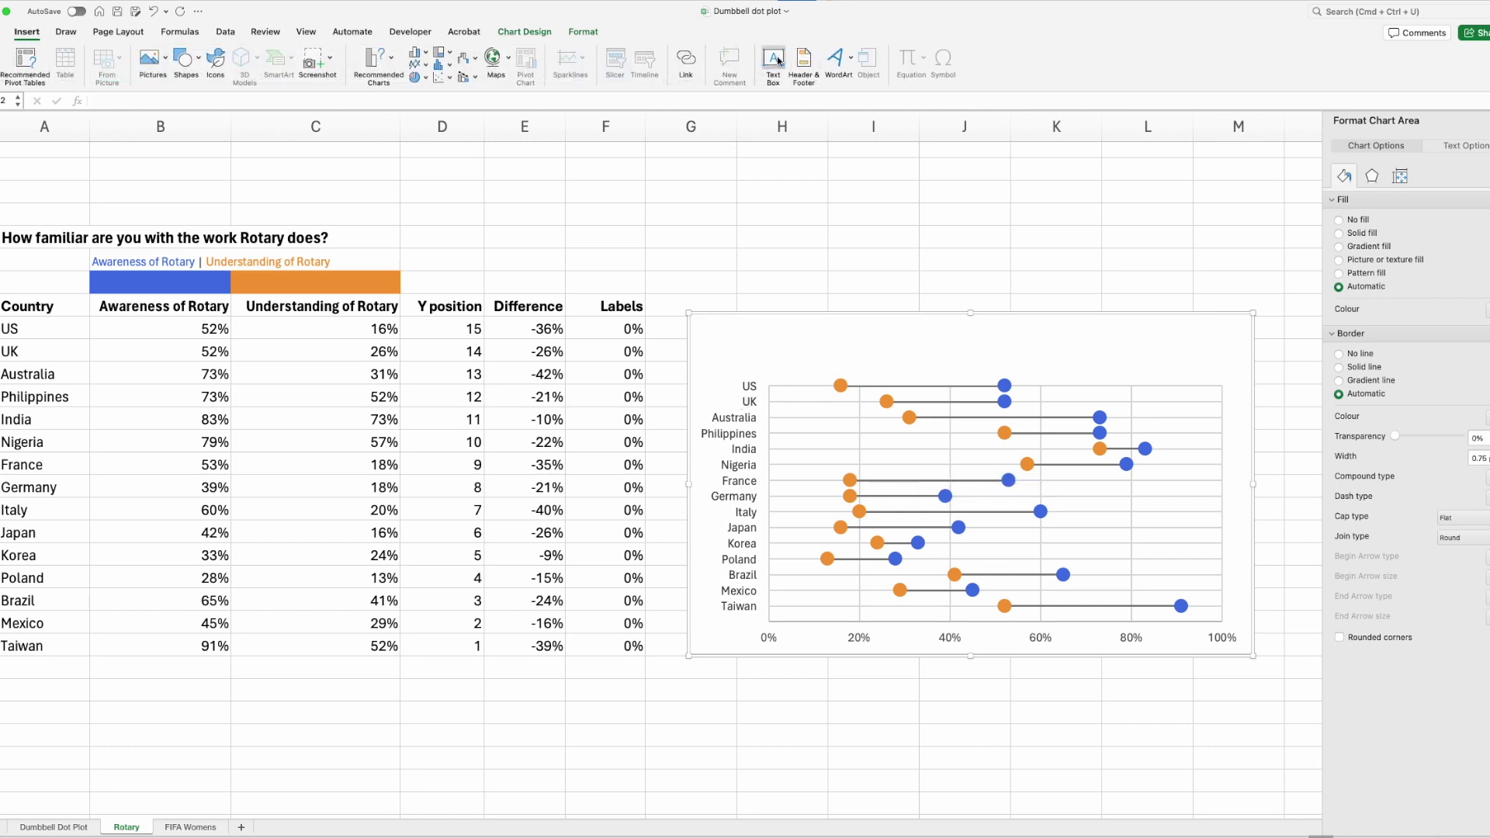
{"action": "left_click", "coordinate": [780, 60]}
{"action": "left_click_drag", "start_coordinate": [702, 317], "coordinate": [1209, 350]}
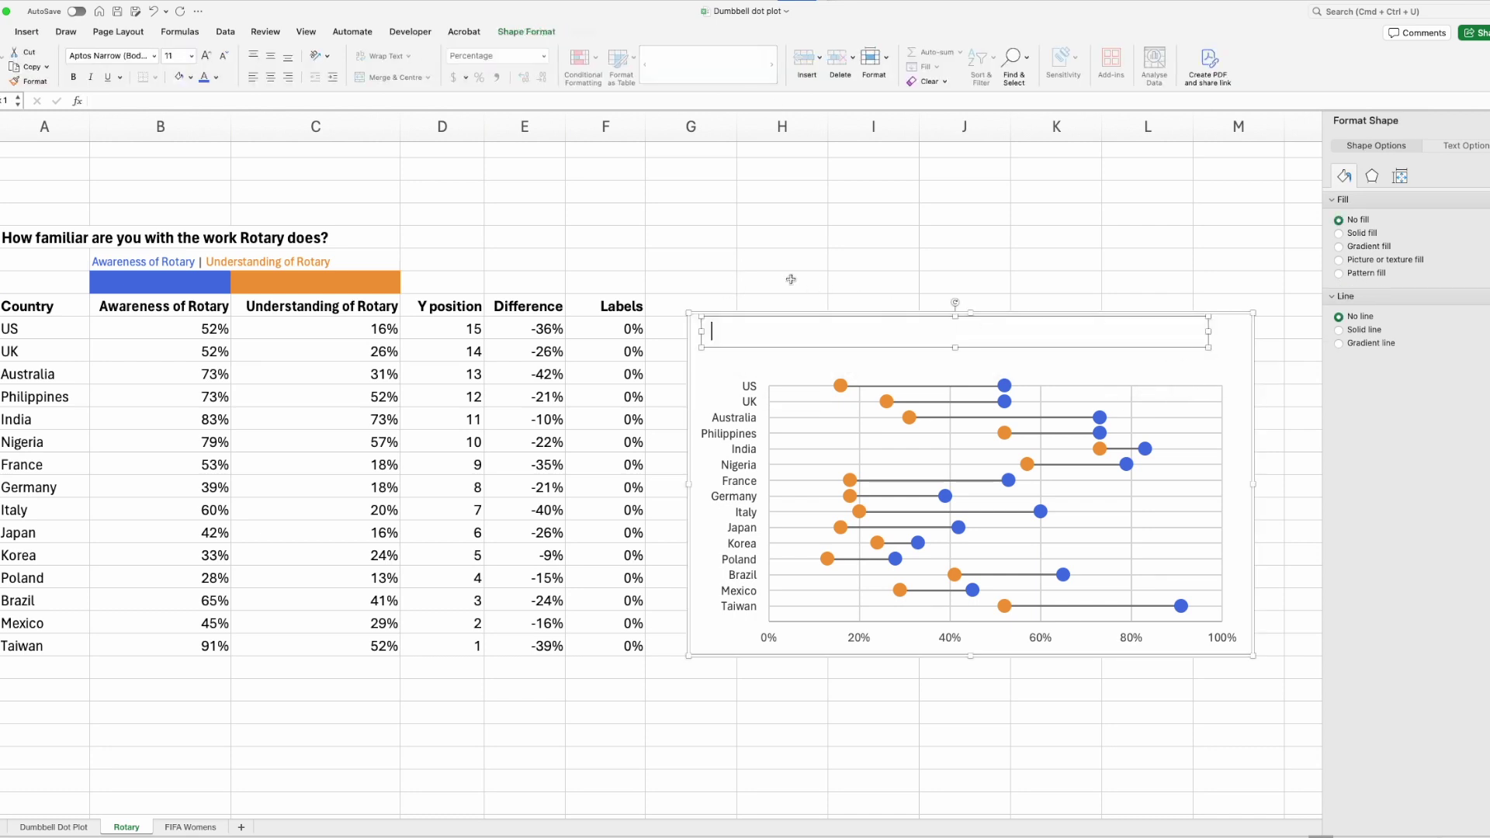
{"action": "left_click", "coordinate": [335, 100]}
{"action": "type", "text": "="}
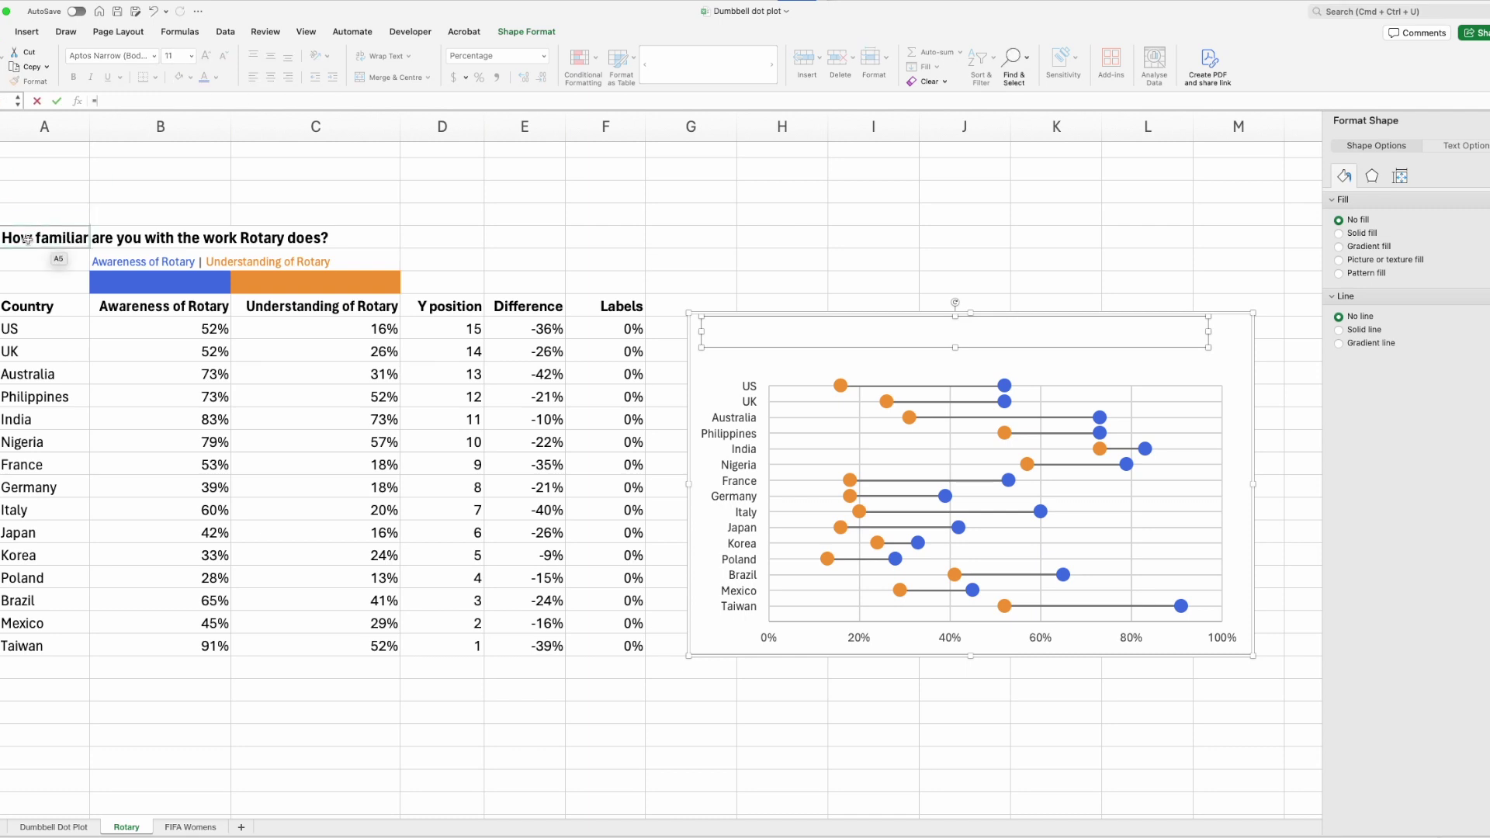
{"action": "left_click", "coordinate": [27, 239]}
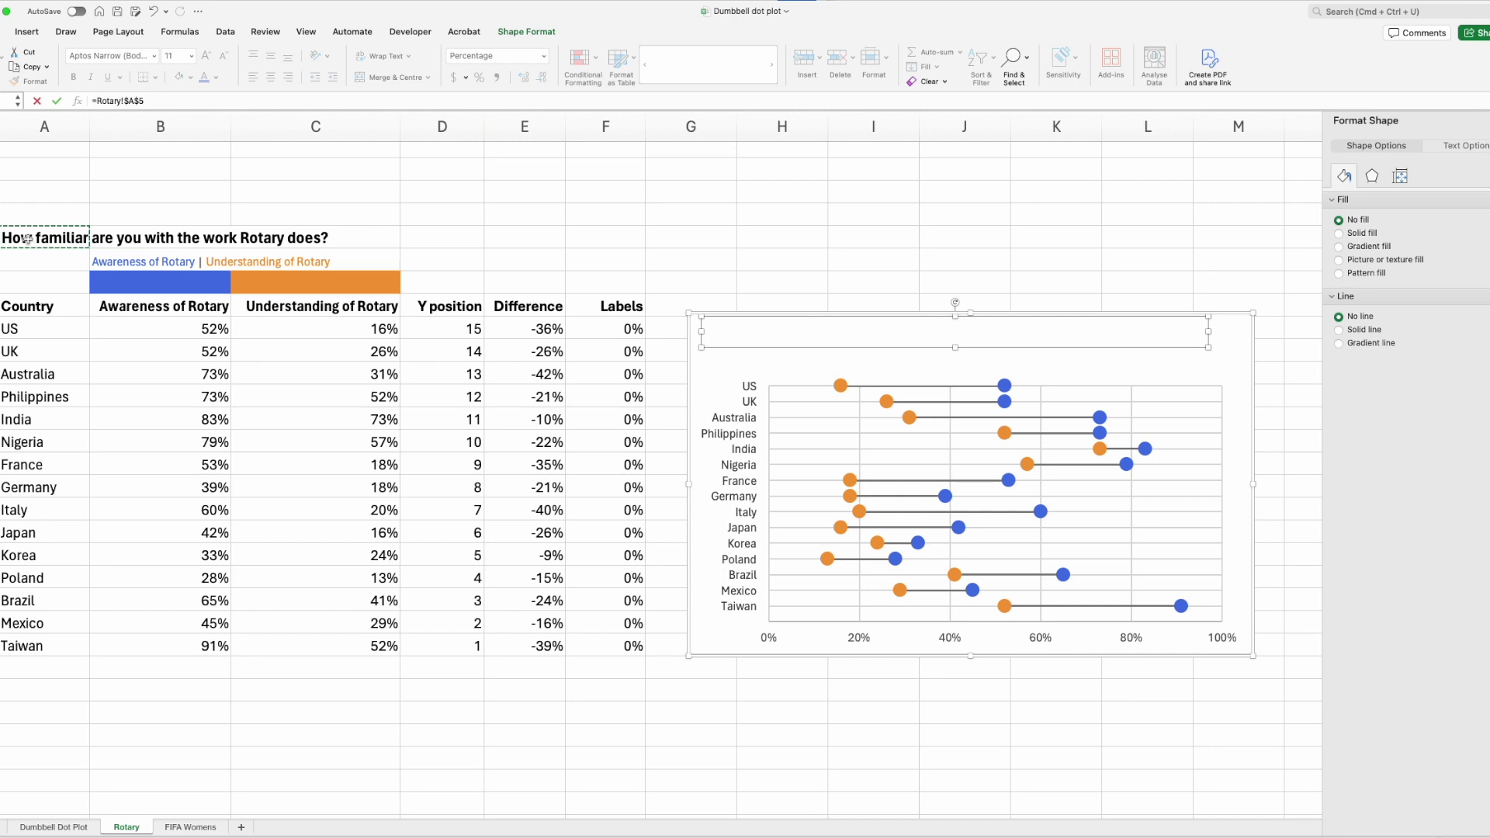
{"action": "key", "text": "Return"}
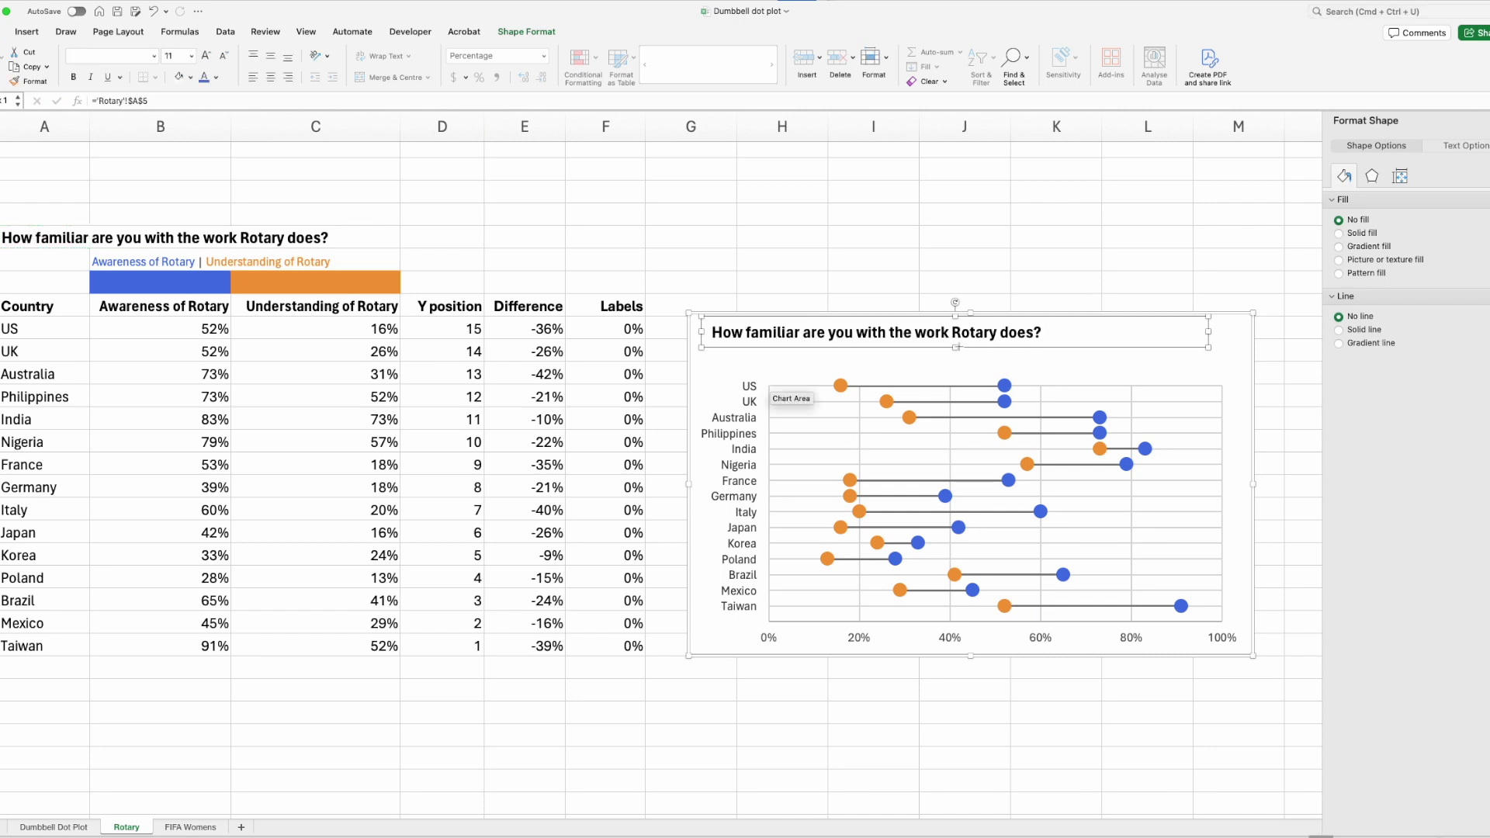
Step: Test the title link by typing 'jdkfdlkf' into A5, then undo it
{"action": "left_click", "coordinate": [42, 237]}
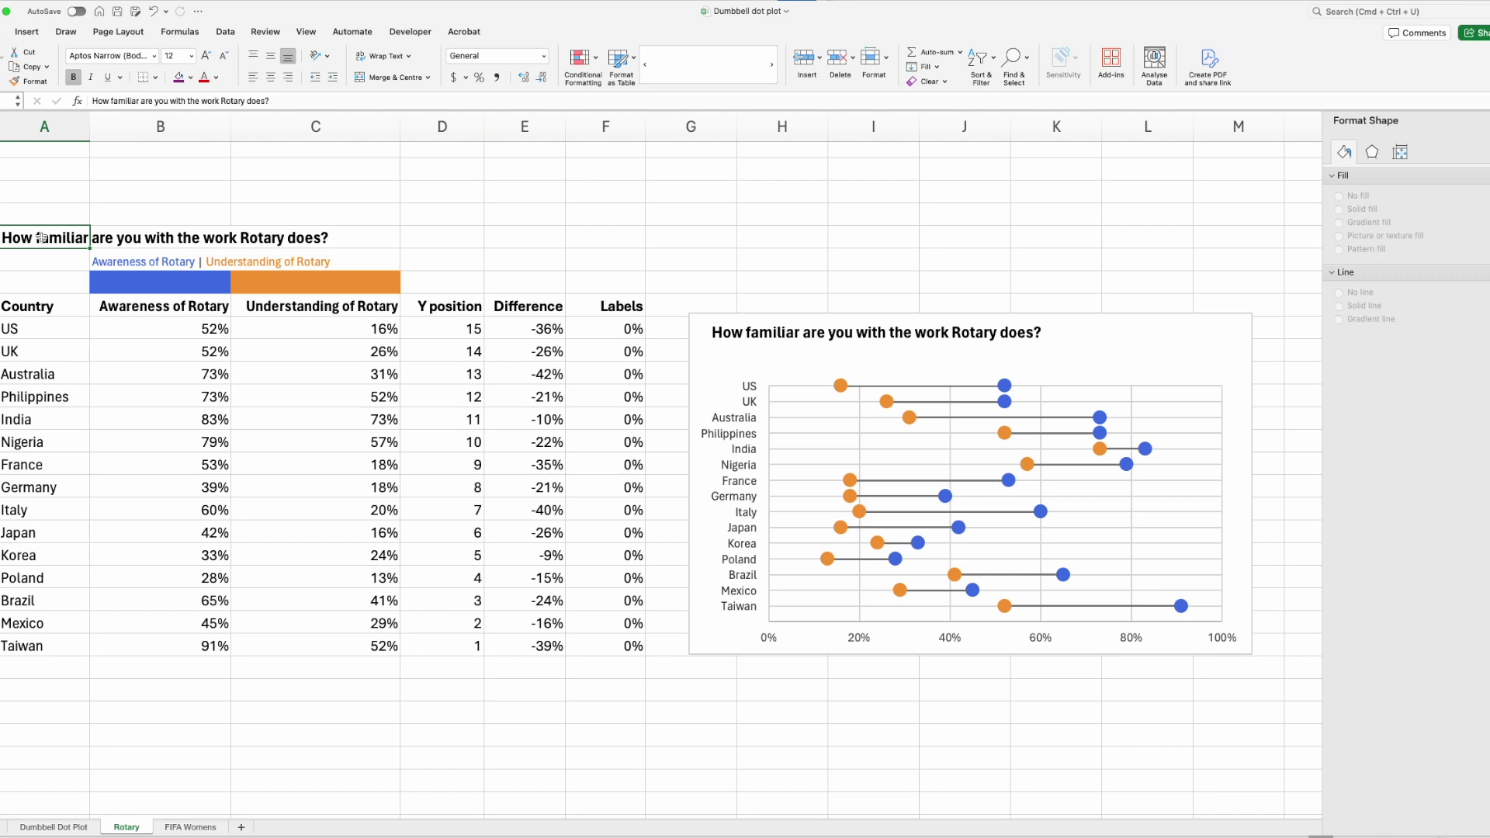
{"action": "type", "text": "jdkfdlkf"}
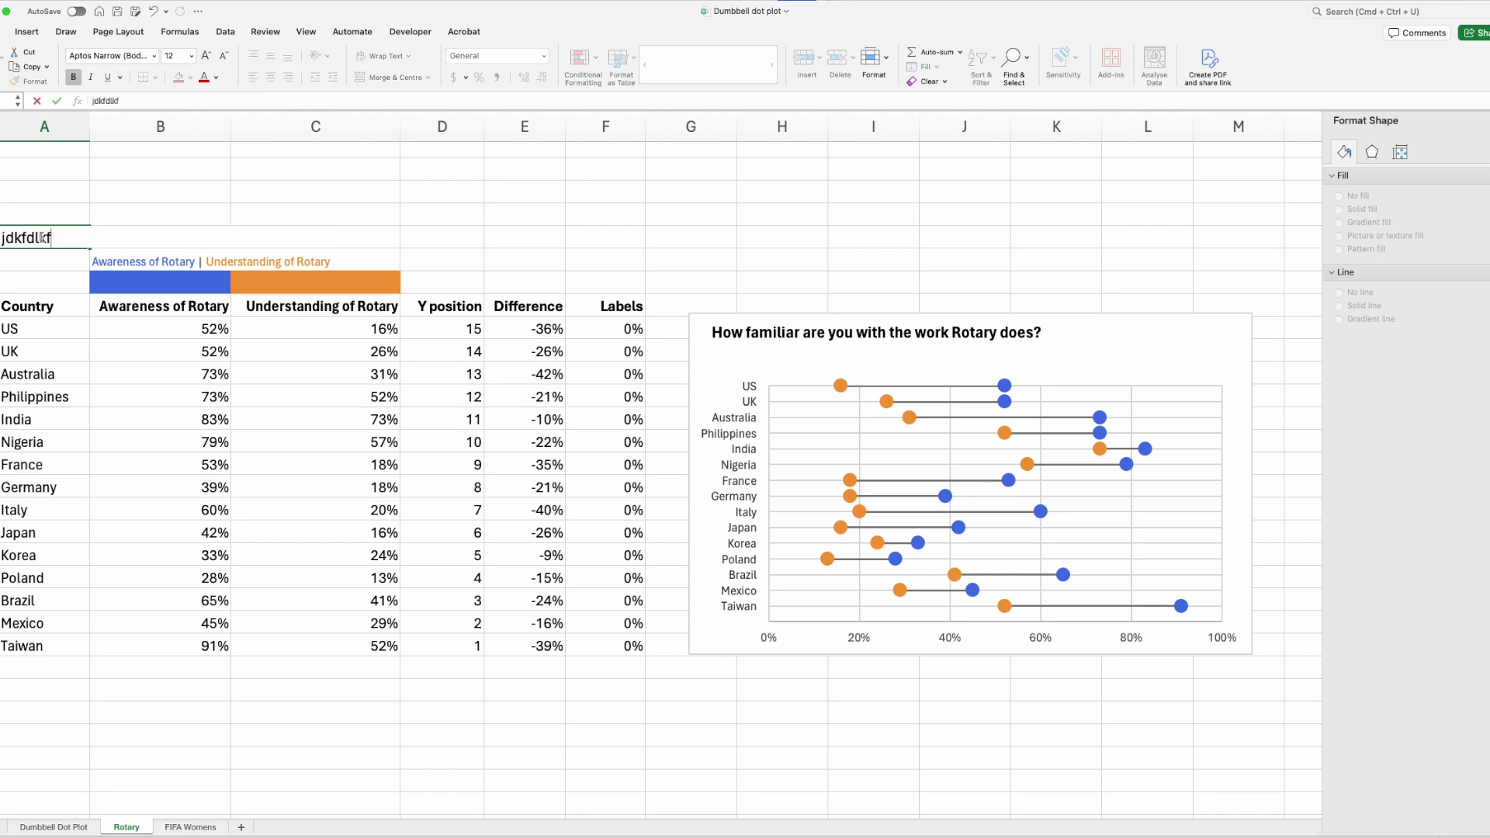
{"action": "key", "text": "Tab"}
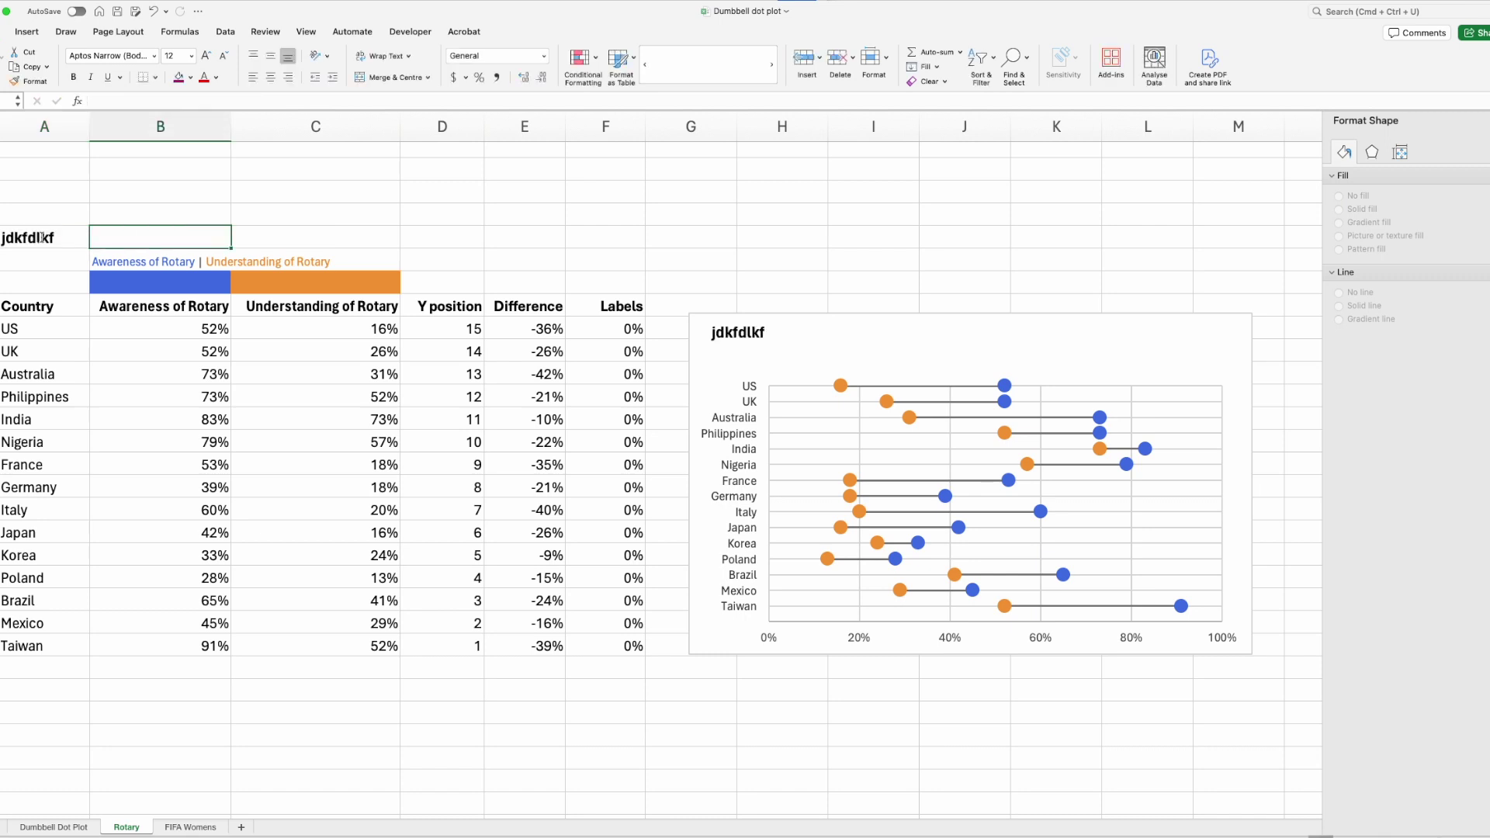
{"action": "key", "text": "super+z"}
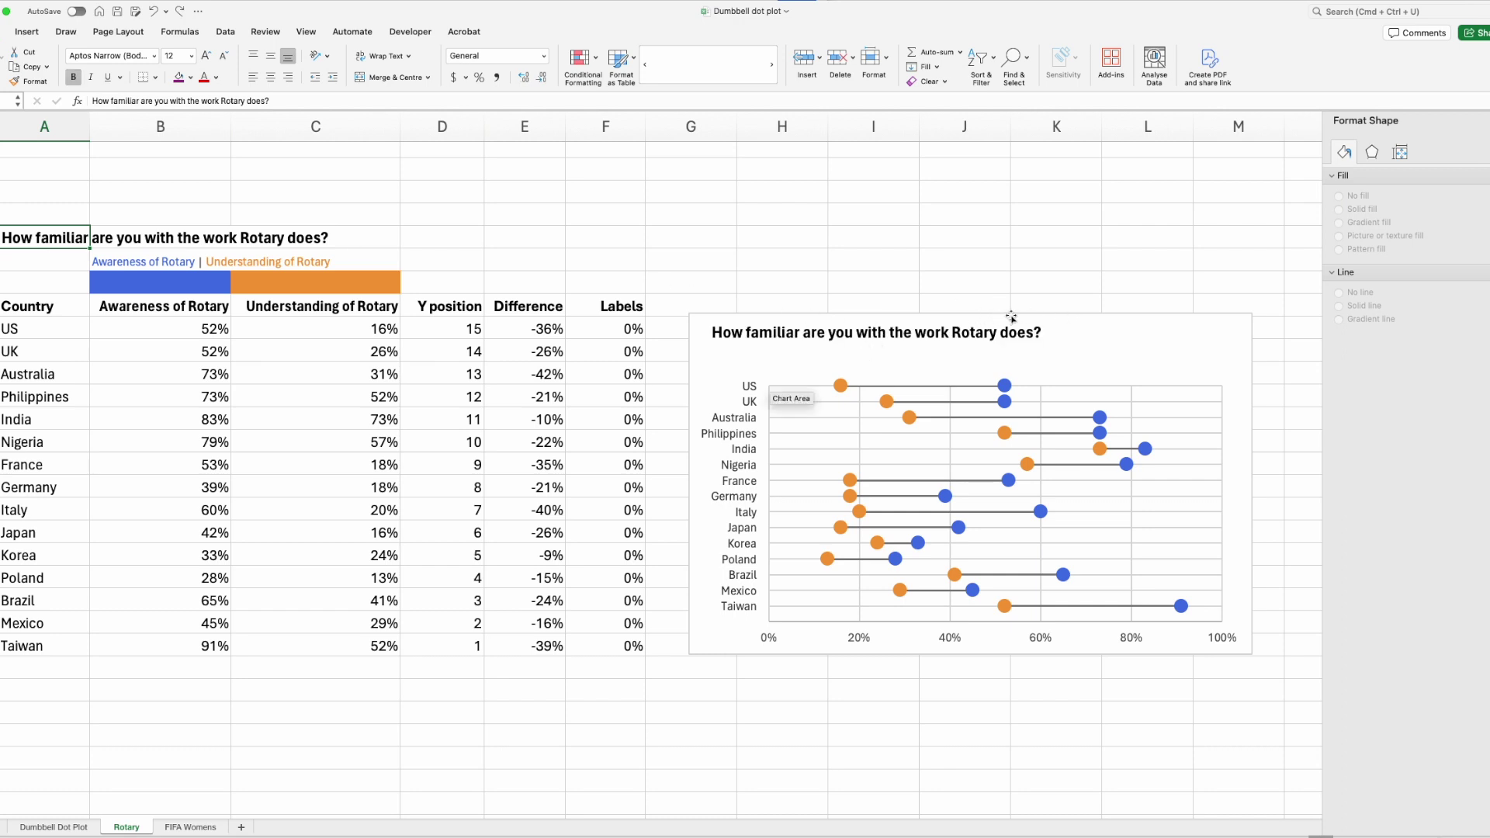
Step: Nudge the chart slightly right and up, then deselect it
{"action": "mouse_move", "coordinate": [1002, 316]}
{"action": "left_mouse_down"}
{"action": "mouse_move", "coordinate": [1006, 347]}
{"action": "mouse_move", "coordinate": [1062, 333]}
{"action": "mouse_move", "coordinate": [1090, 417]}
{"action": "mouse_move", "coordinate": [1067, 289]}
{"action": "mouse_move", "coordinate": [1011, 296]}
{"action": "left_mouse_up"}
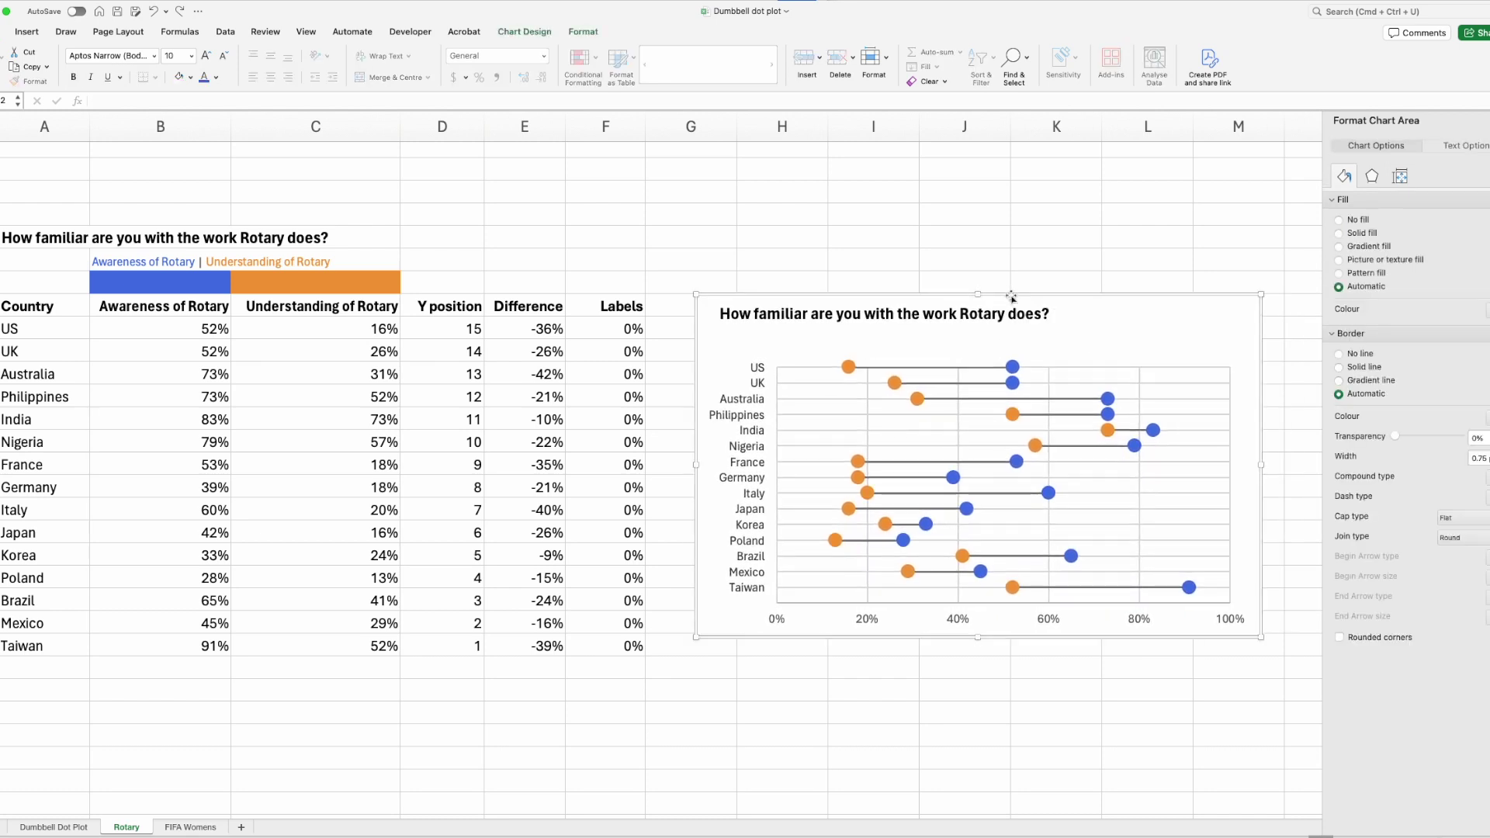
{"action": "key", "text": "Escape"}
{"action": "scroll", "coordinate": [889, 472], "scroll_direction": "down", "scroll_amount": 1}
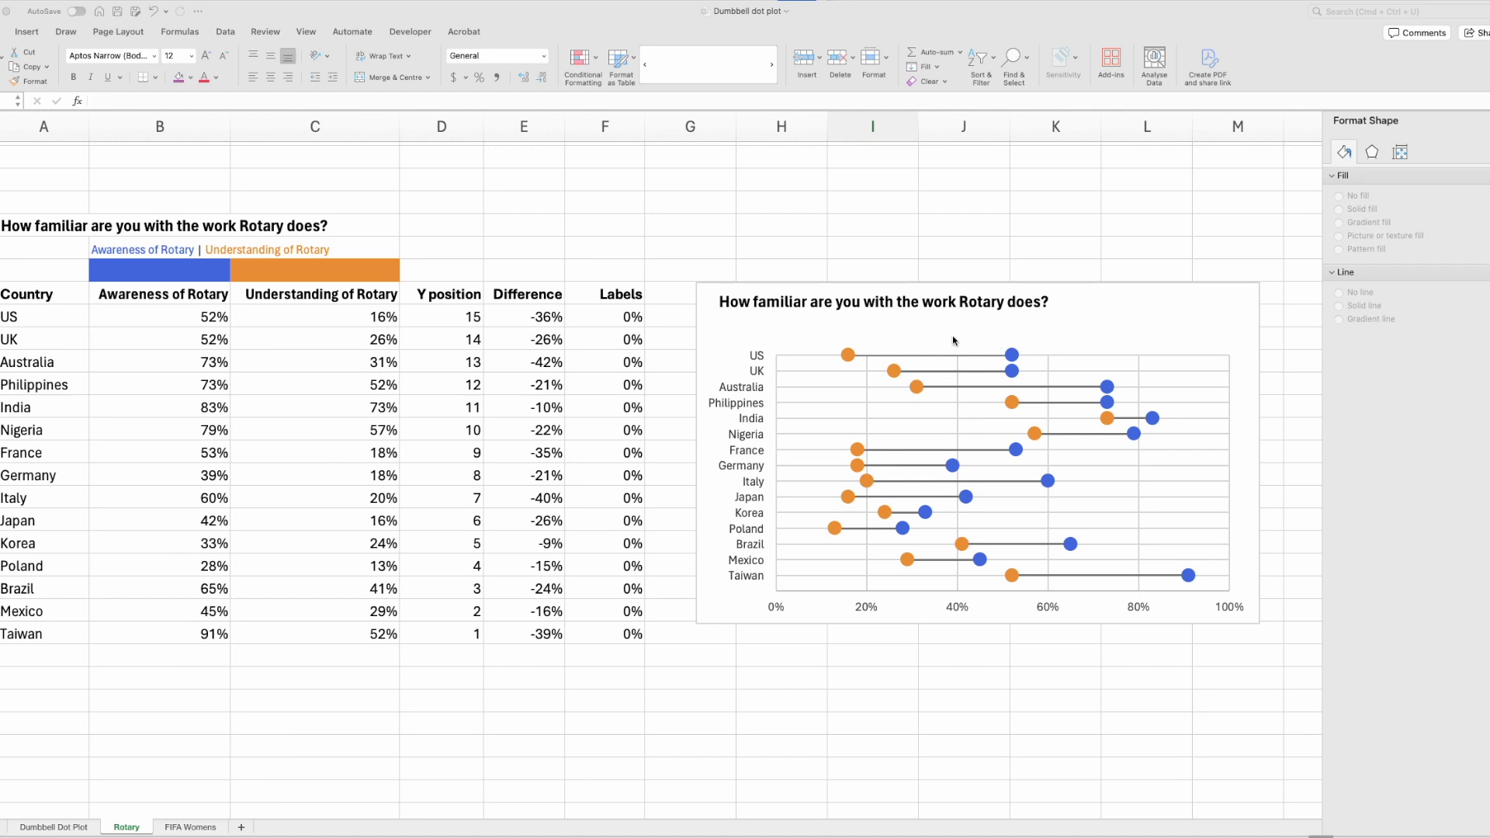
Step: Paste the colour-key legend box into the chart and place it just under the title
{"action": "key", "text": "super+Tab"}
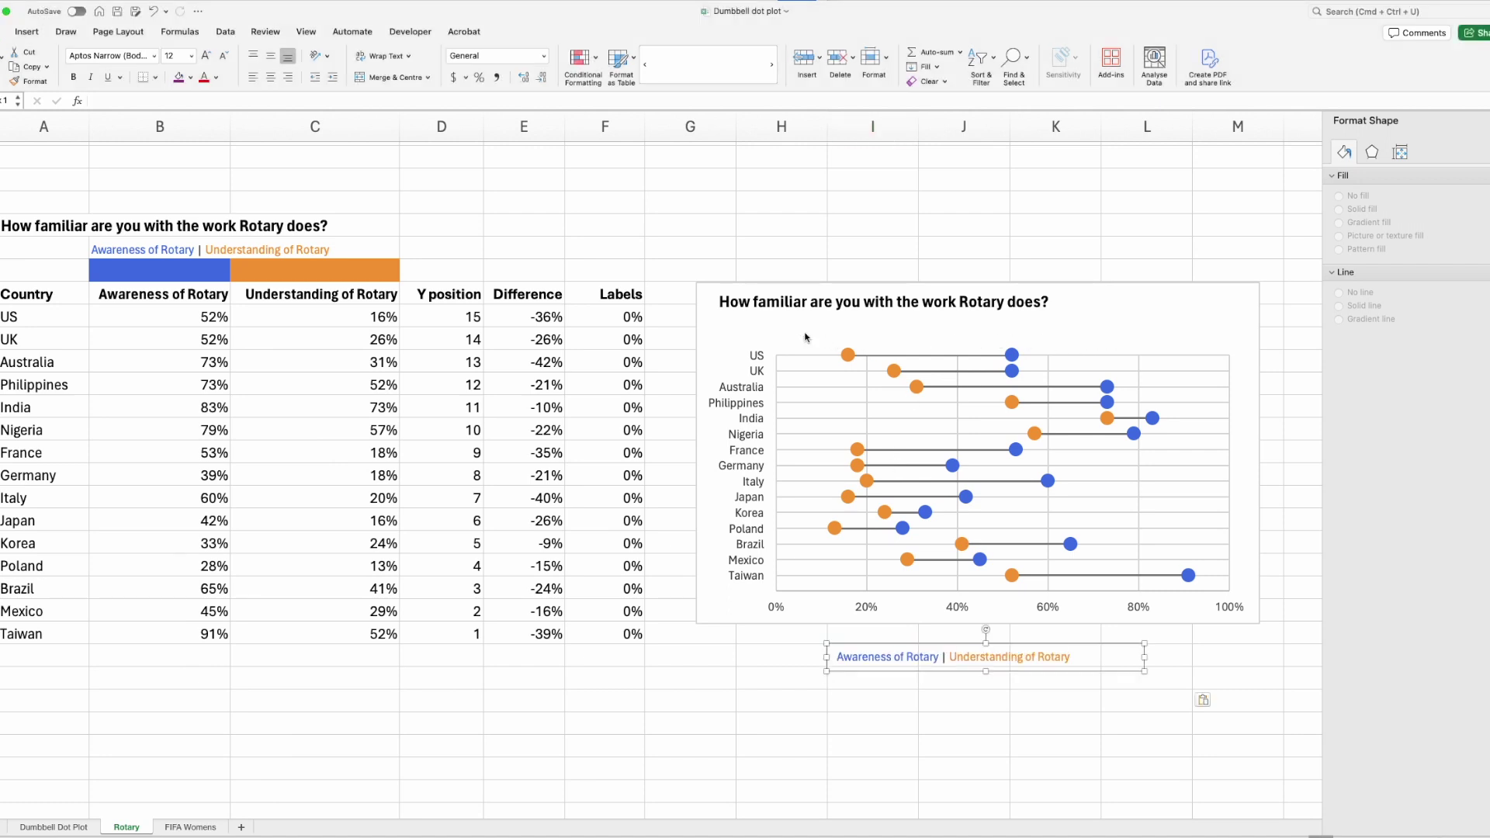
{"action": "key", "text": "super+v"}
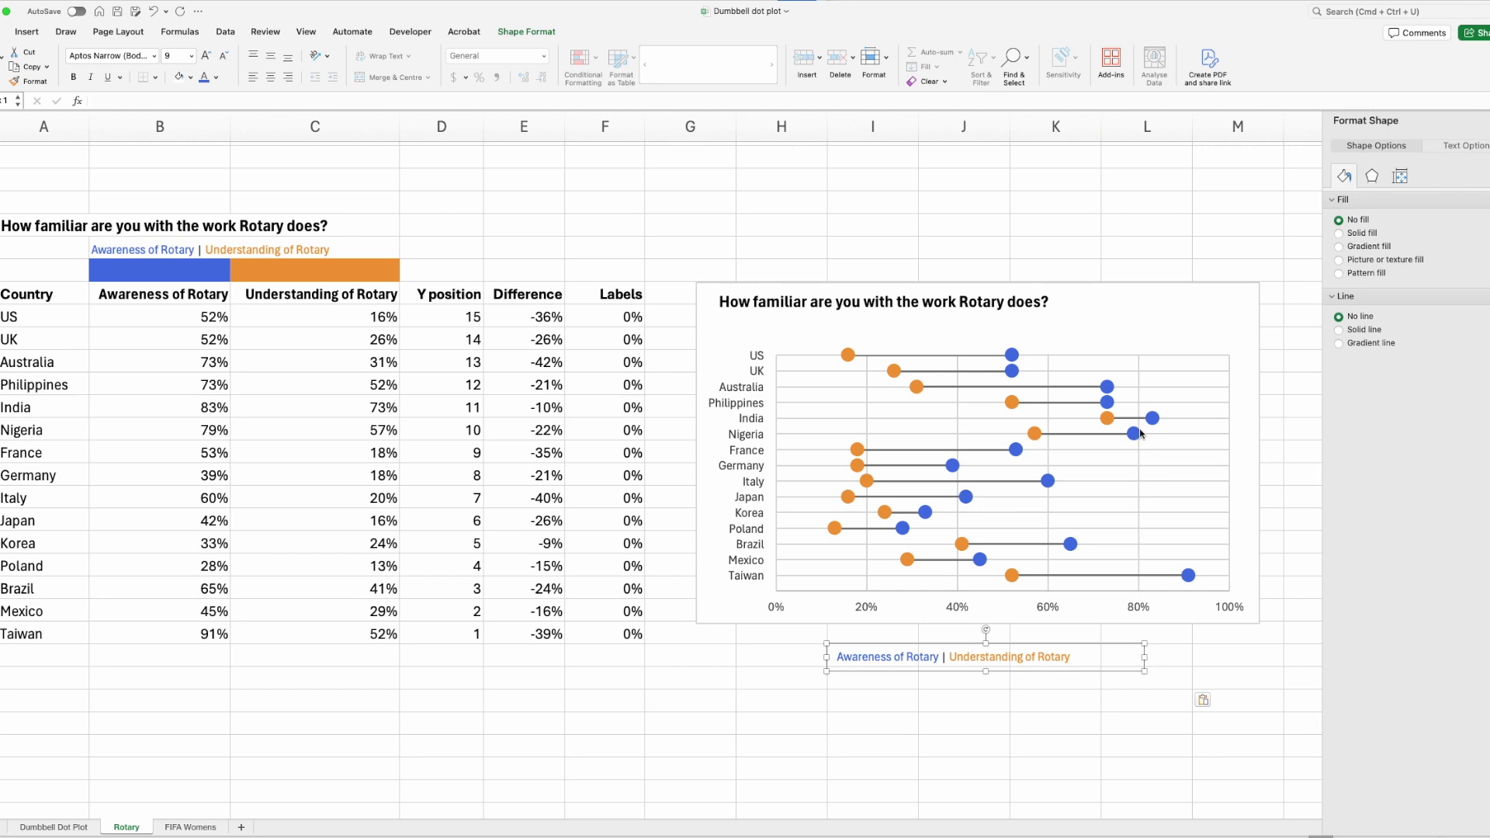
{"action": "key", "text": "super+x"}
{"action": "left_click", "coordinate": [1161, 321]}
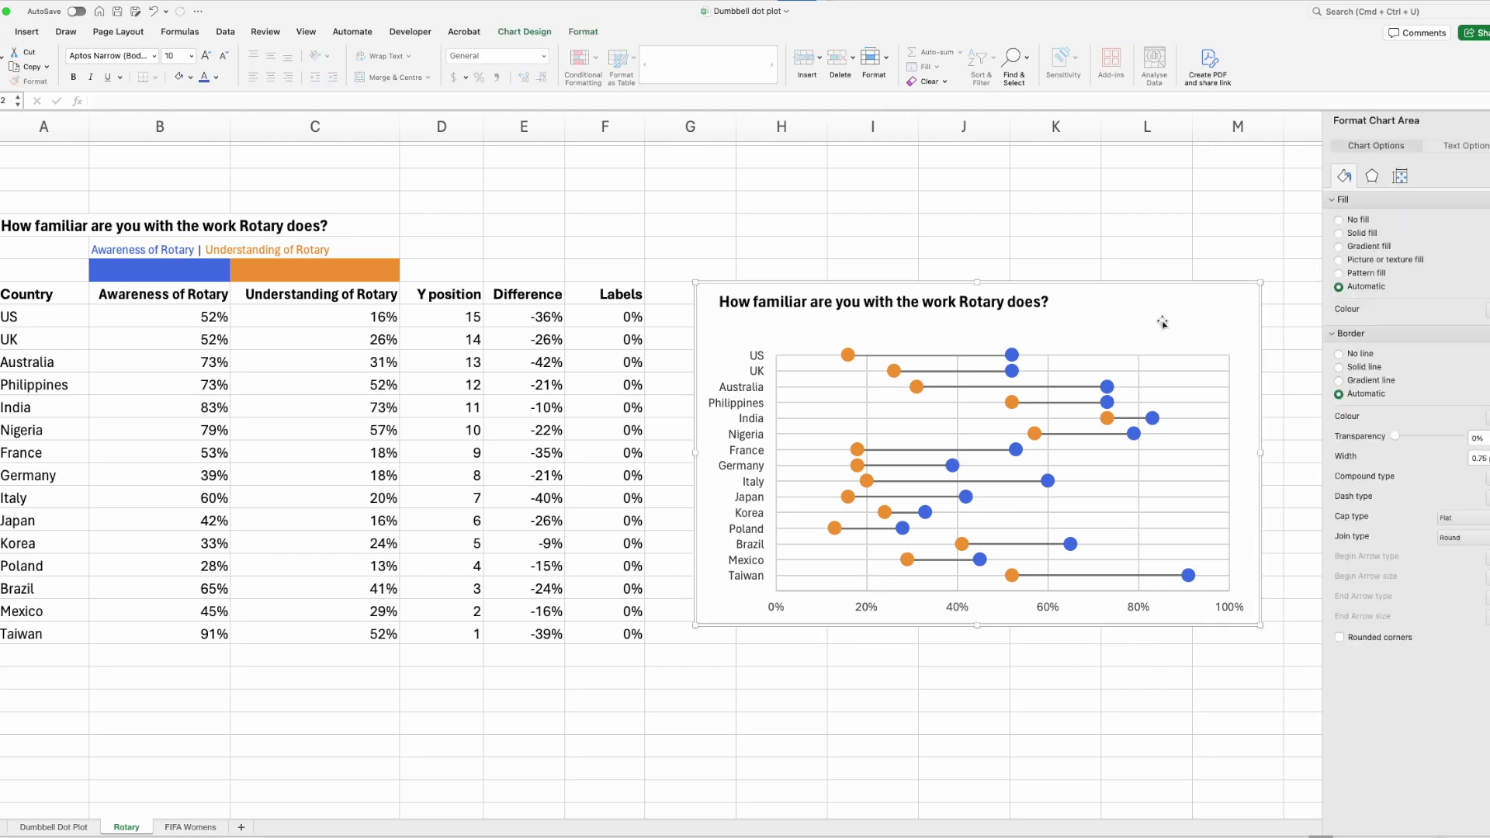
{"action": "key", "text": "super+v"}
{"action": "left_click_drag", "start_coordinate": [928, 320], "coordinate": [987, 344]}
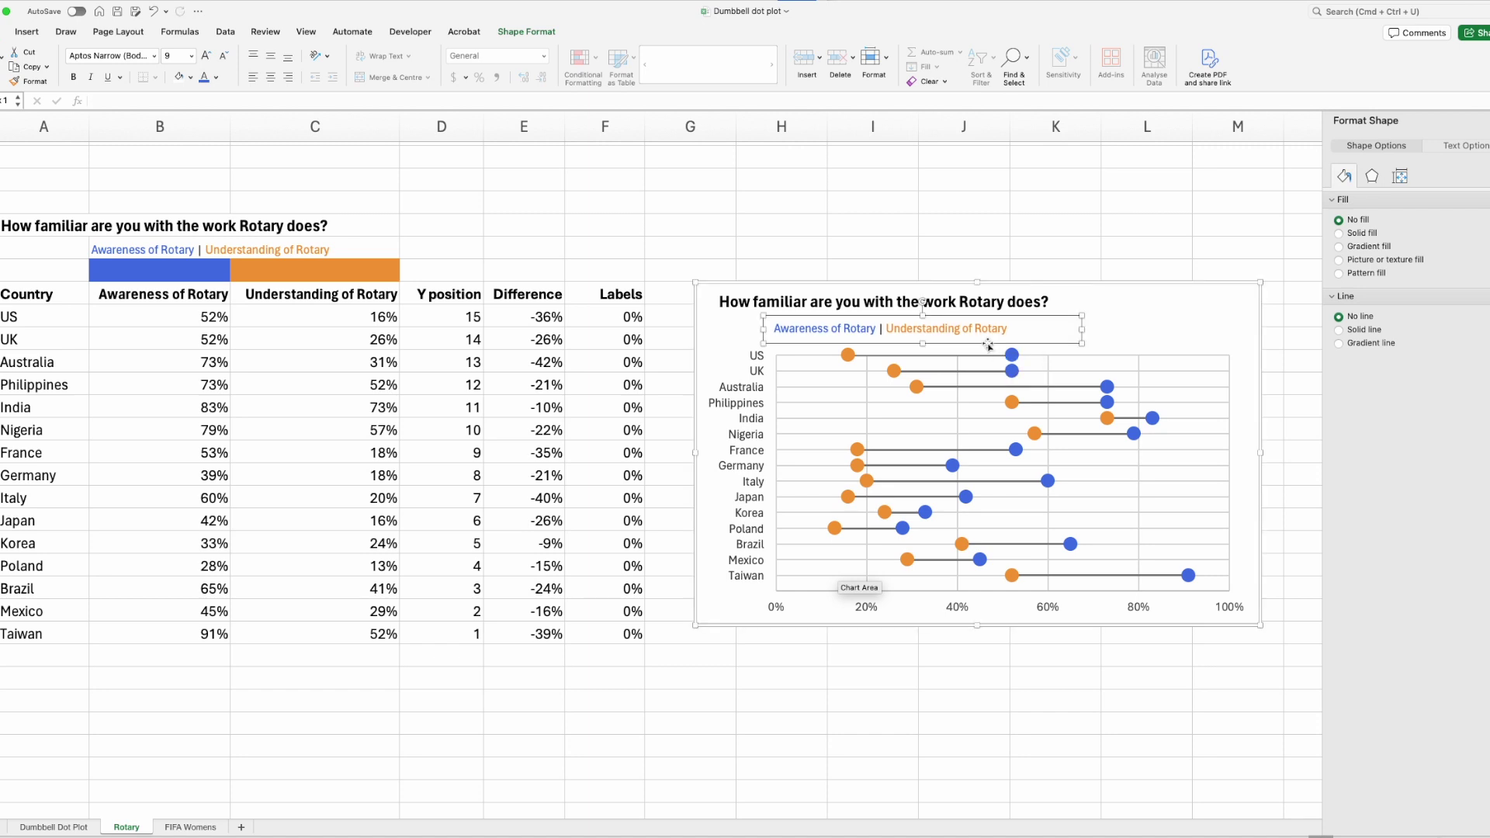
Step: Add orange-series labels showing X Value only, without leader lines, positioned Left
{"action": "left_click", "coordinate": [849, 358]}
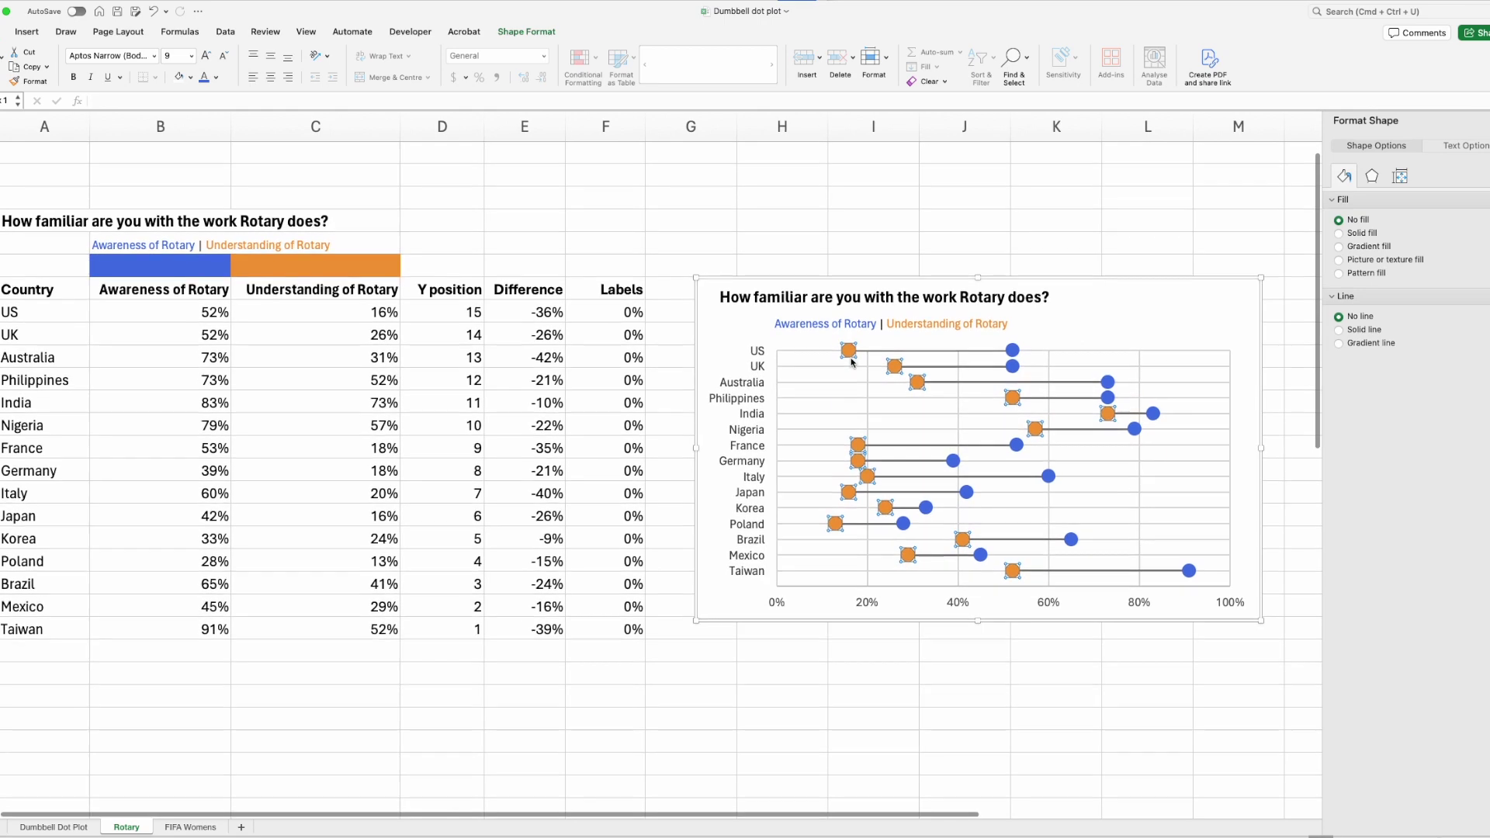
{"action": "right_click", "coordinate": [848, 349]}
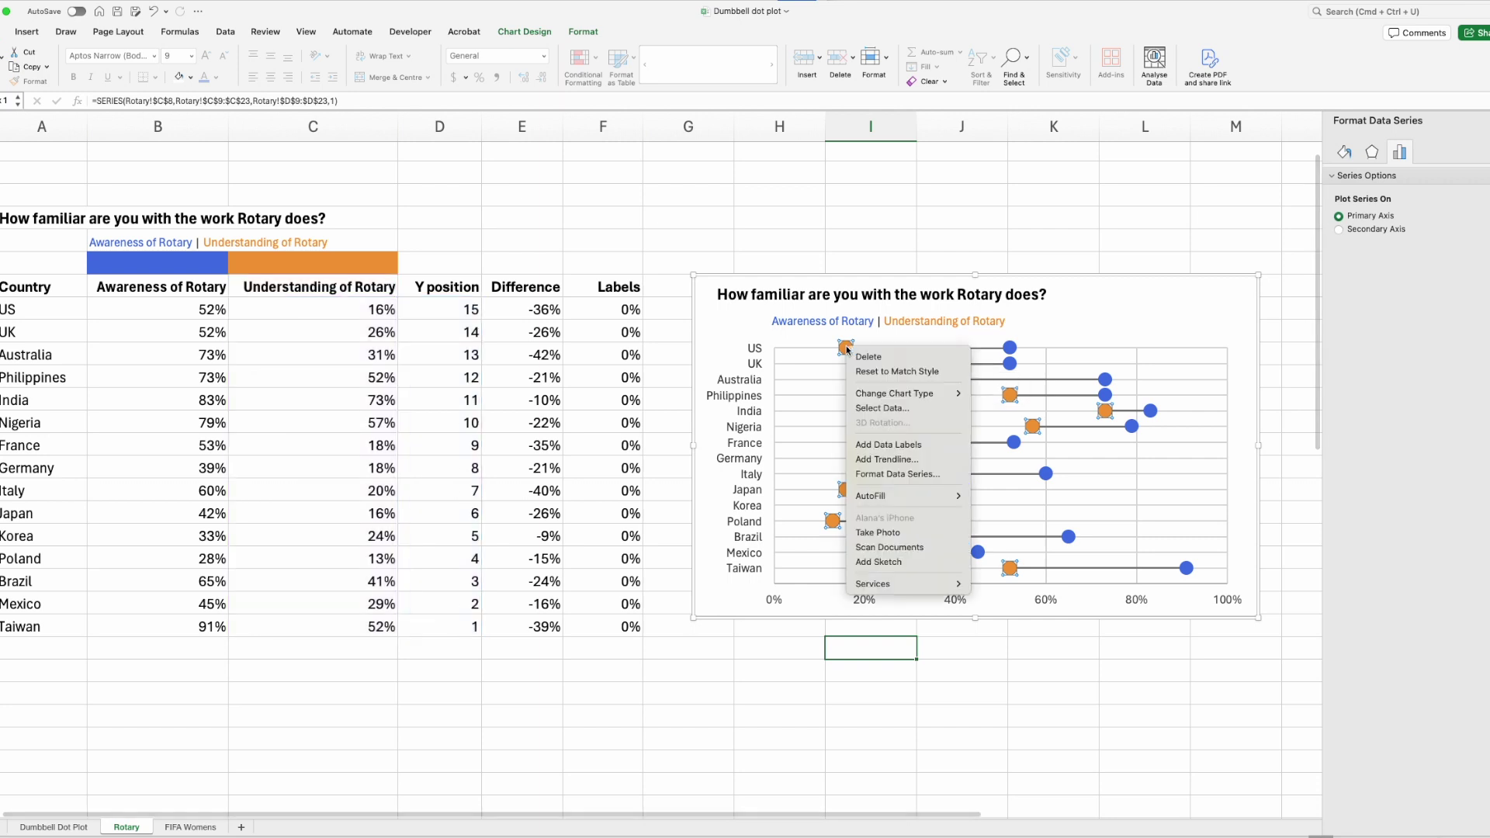
{"action": "left_click", "coordinate": [877, 444]}
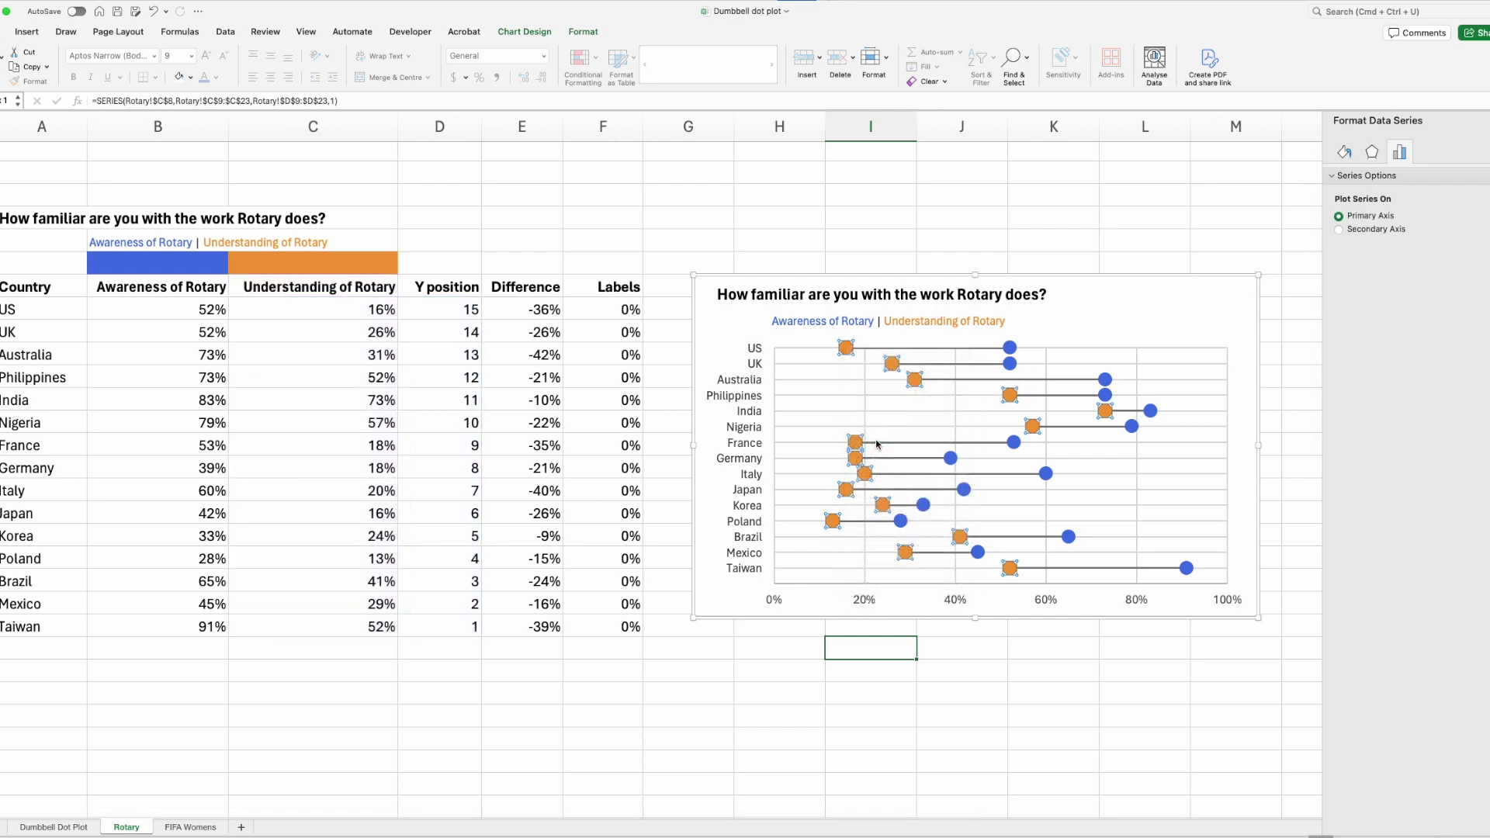
{"action": "left_click", "coordinate": [869, 349]}
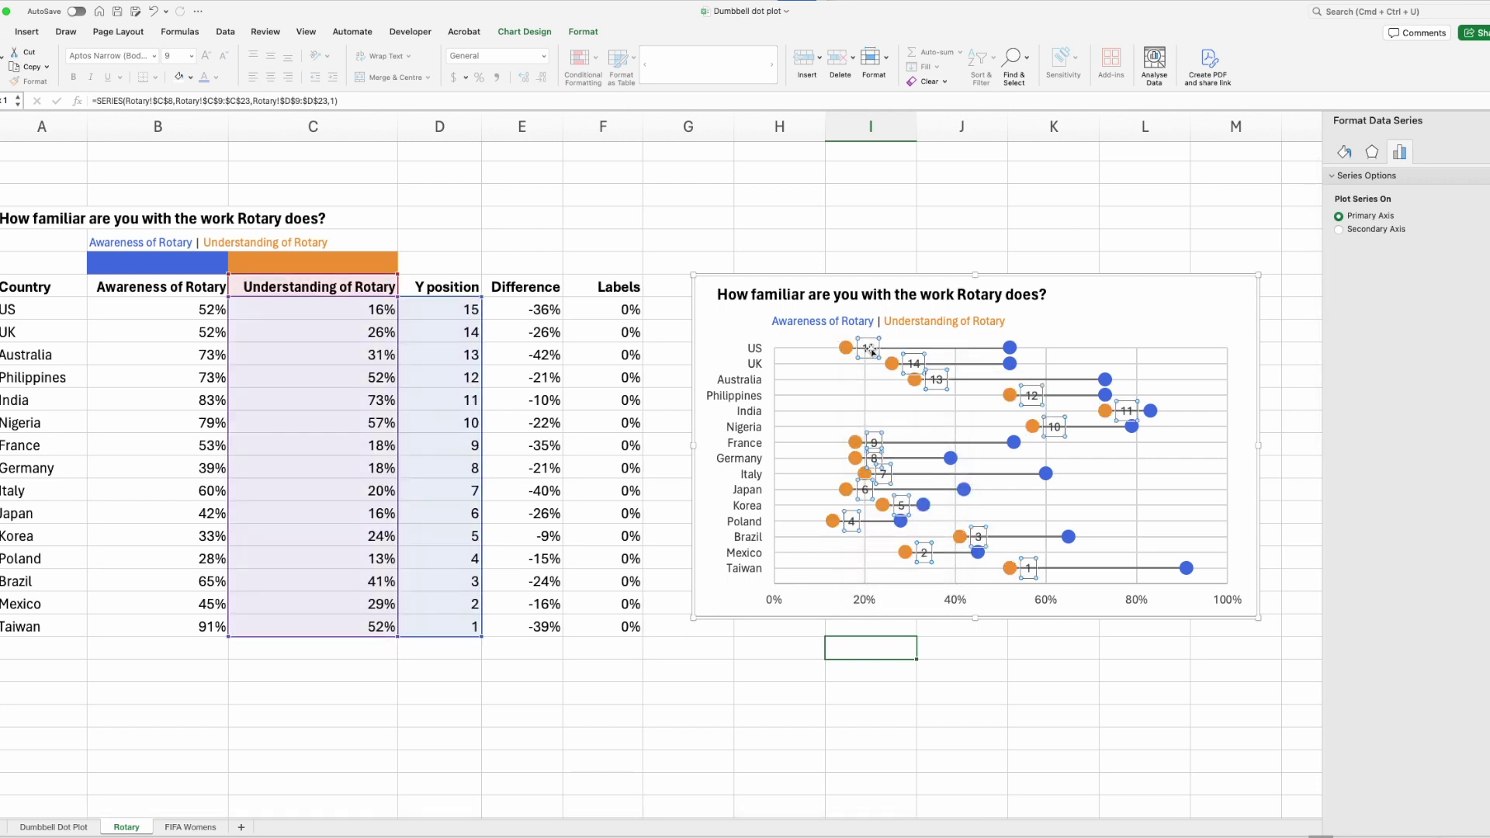
{"action": "right_click", "coordinate": [877, 349]}
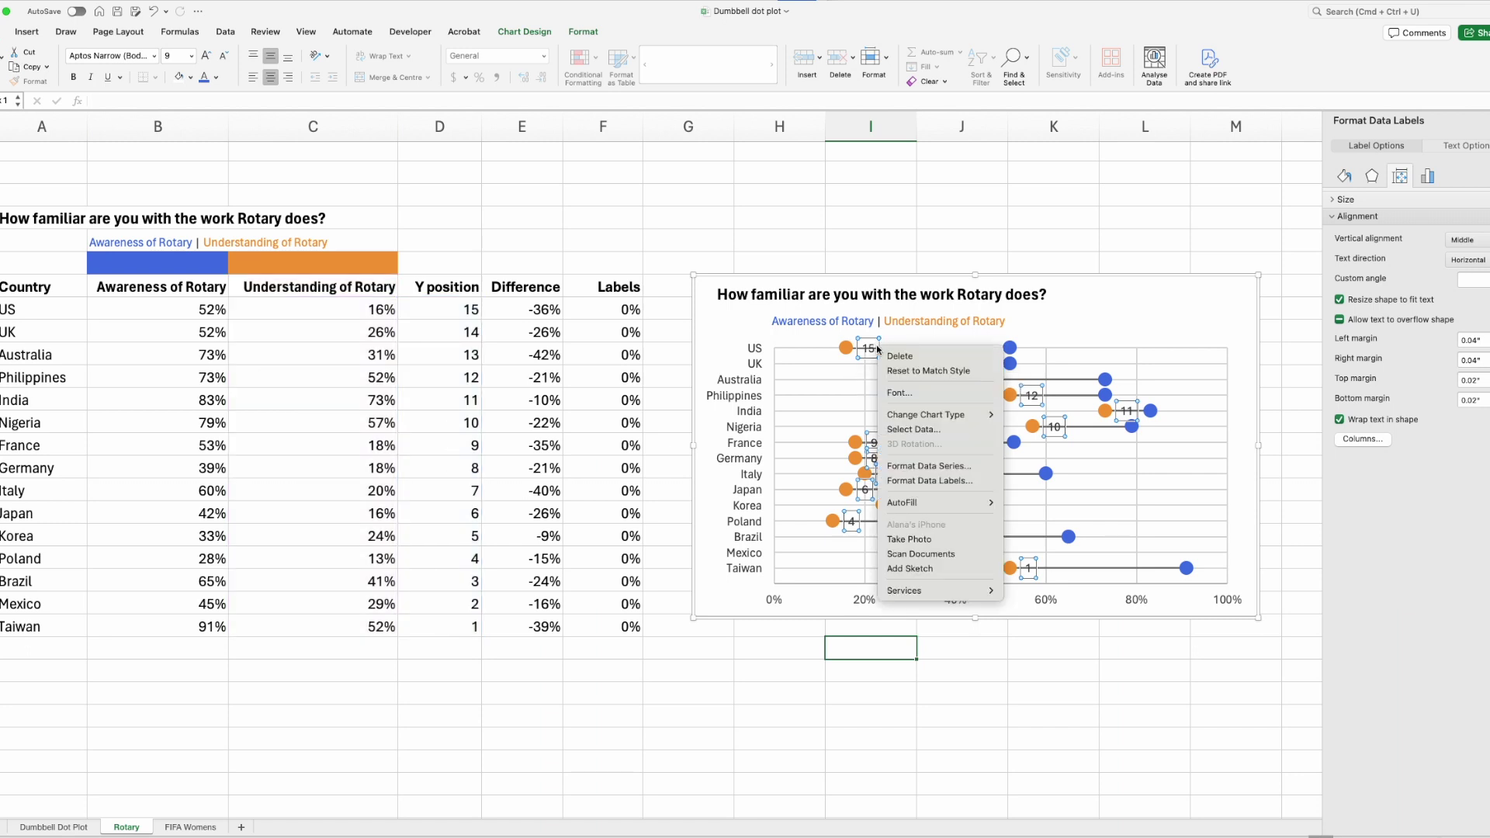
{"action": "left_click", "coordinate": [914, 485]}
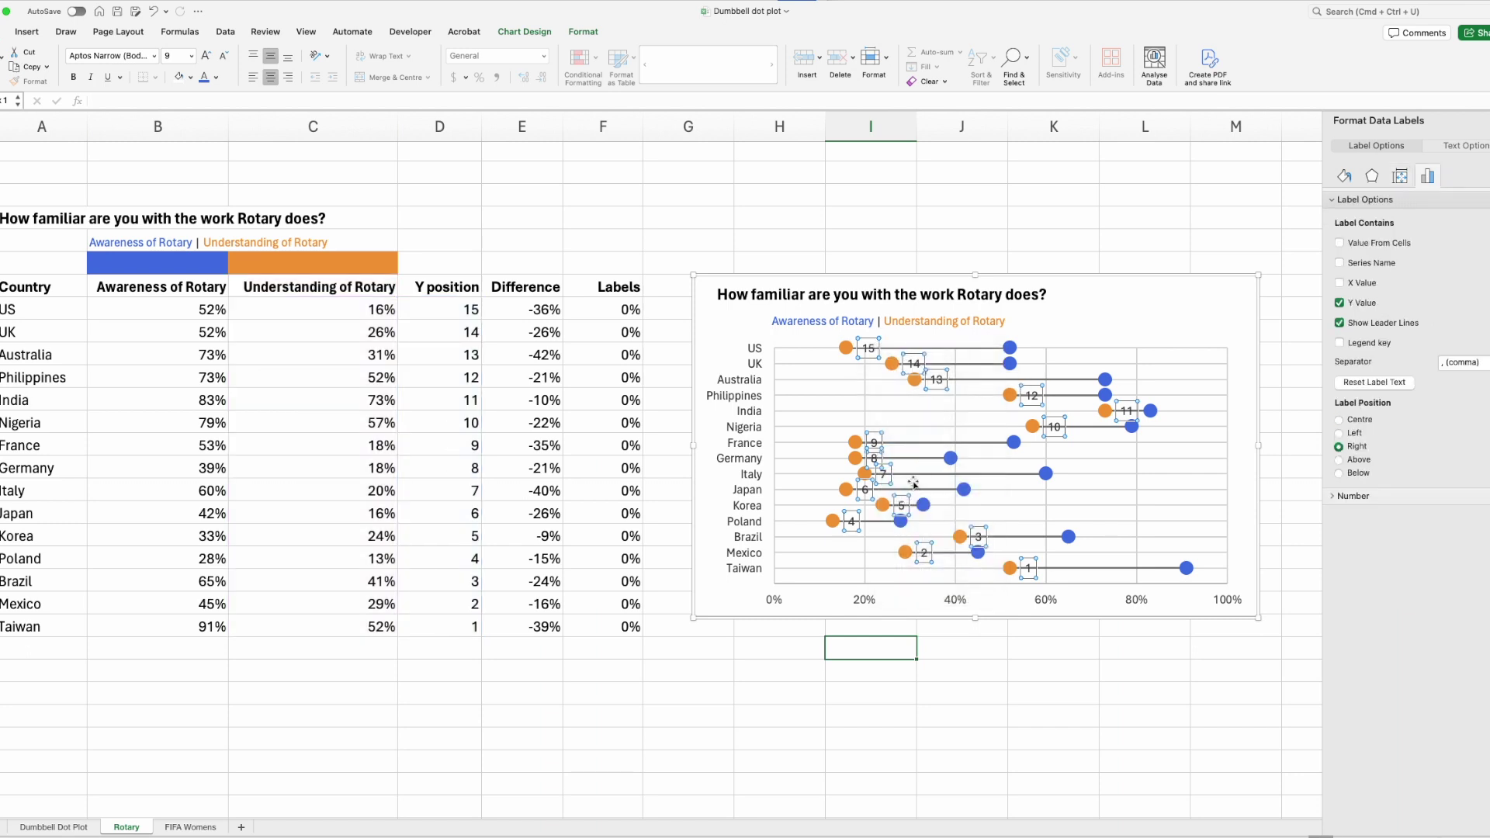
{"action": "left_click", "coordinate": [1340, 284]}
{"action": "left_click", "coordinate": [1340, 304]}
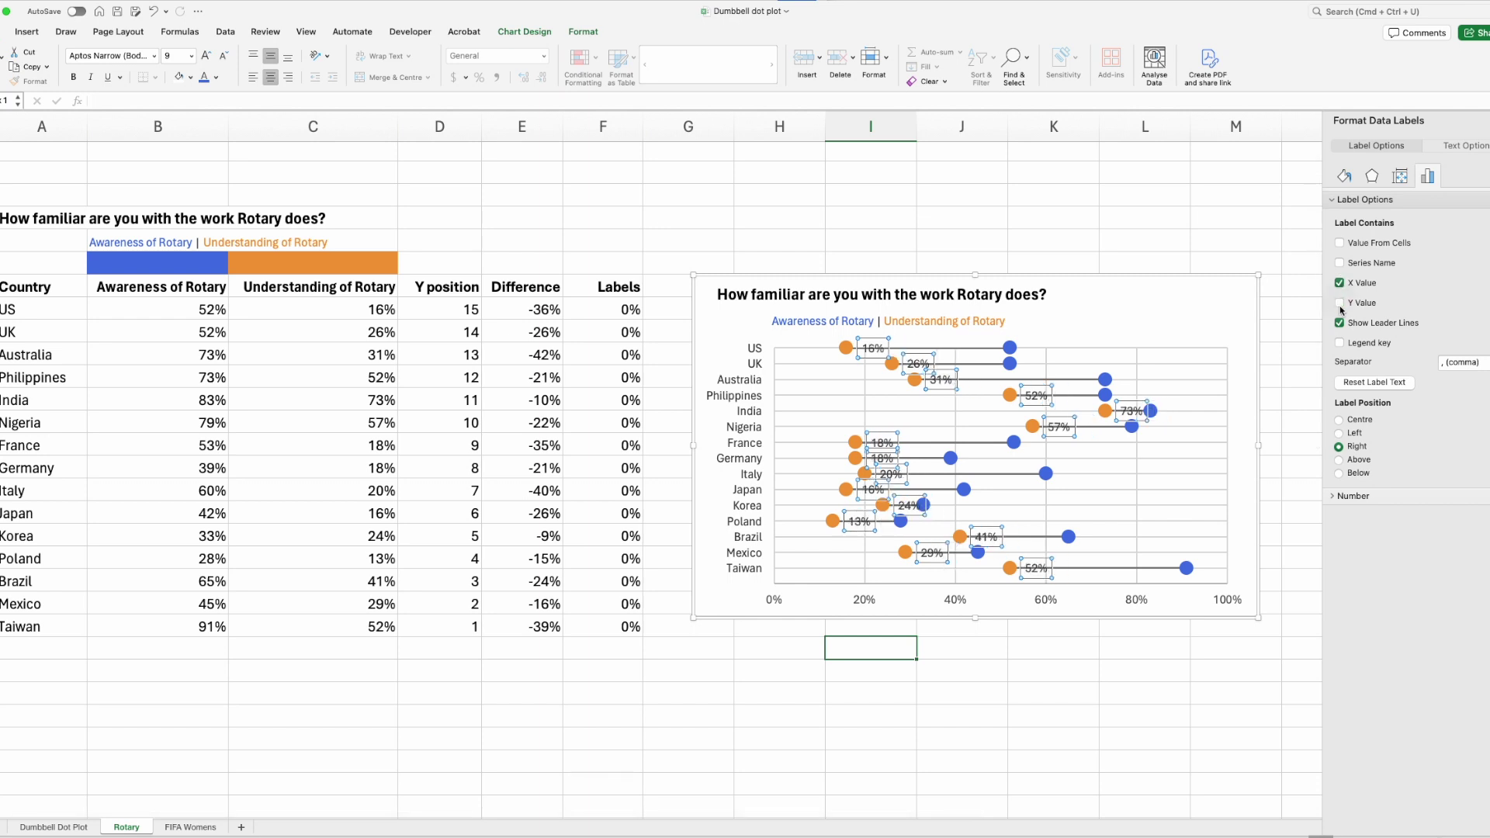
{"action": "left_click", "coordinate": [1340, 323]}
{"action": "left_click", "coordinate": [1339, 434]}
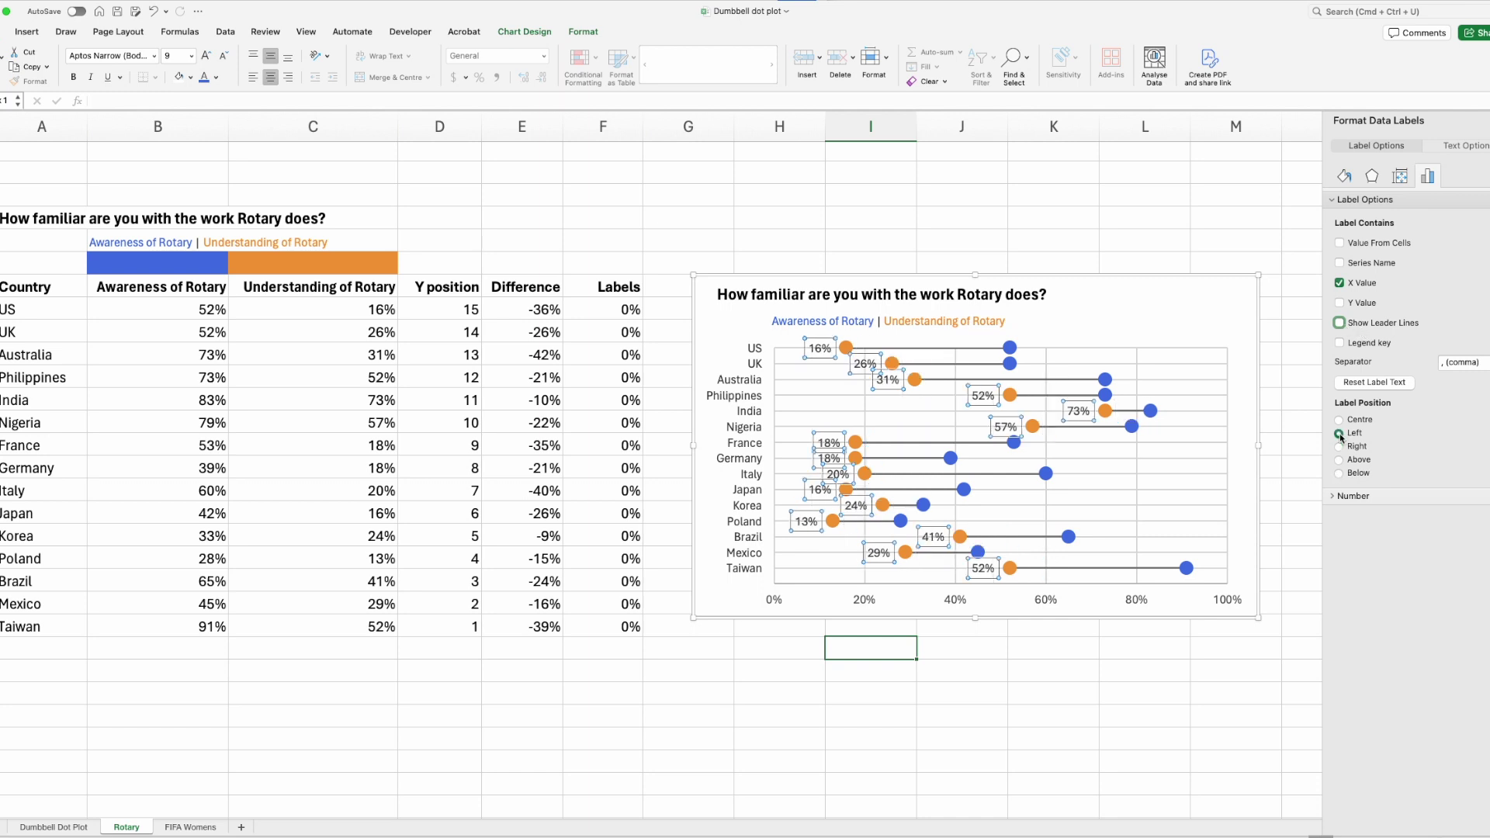
Step: Colour the orange labels orange, shrink their font, and make the chart taller
{"action": "left_click", "coordinate": [216, 76]}
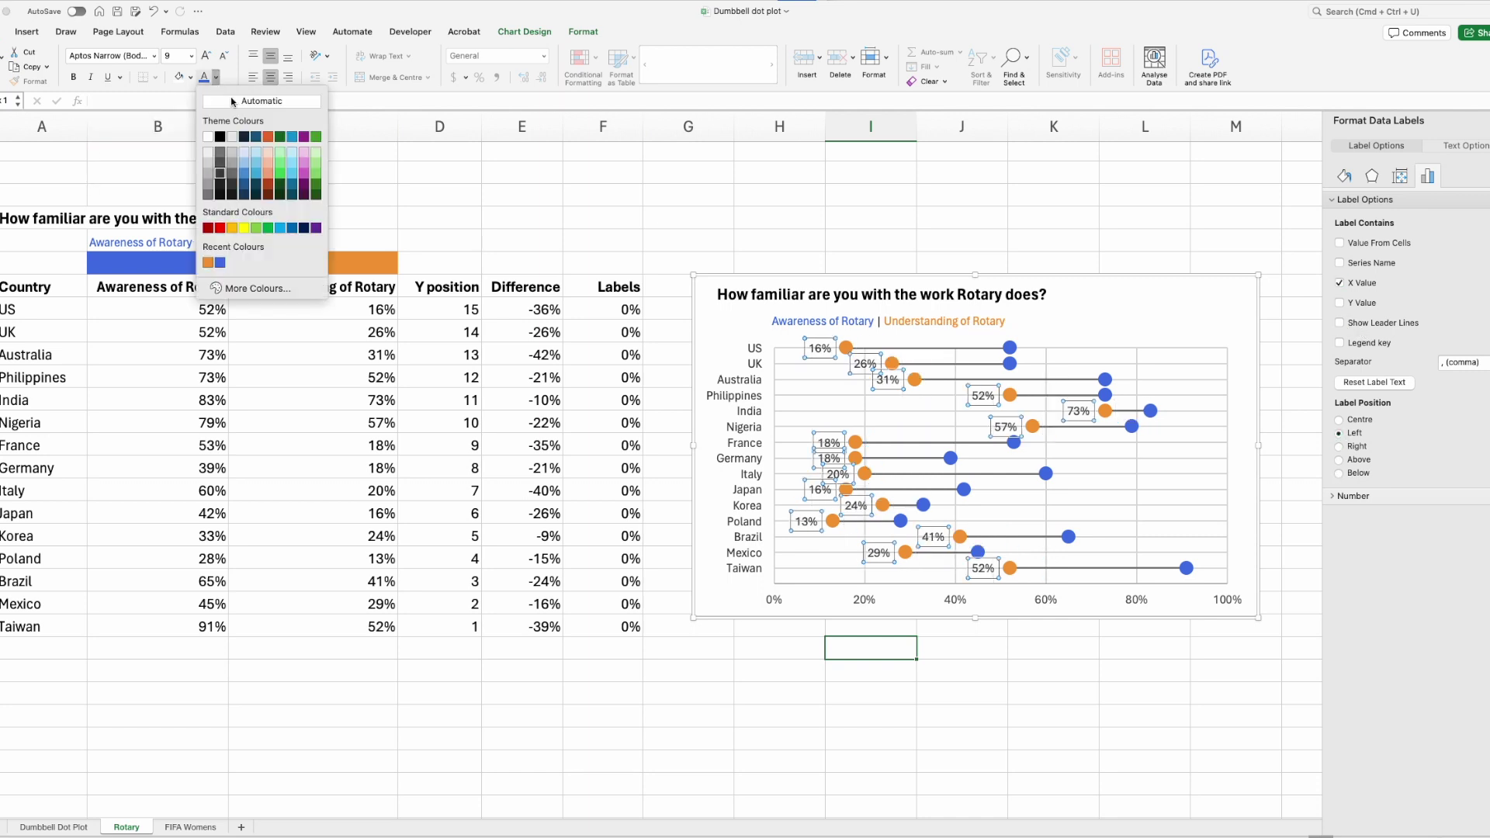
{"action": "left_click", "coordinate": [209, 263]}
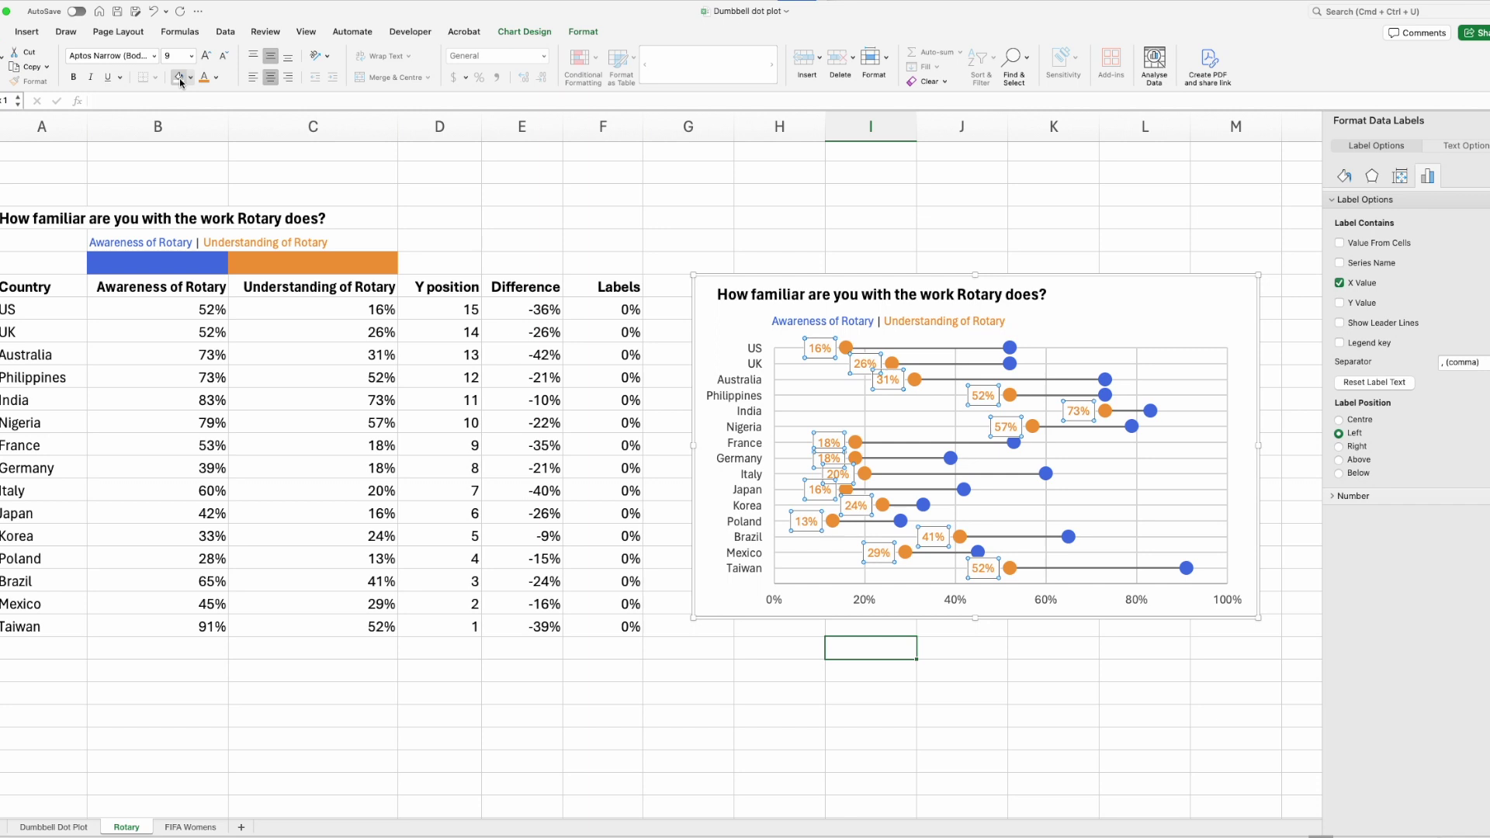
{"action": "left_click", "coordinate": [222, 57]}
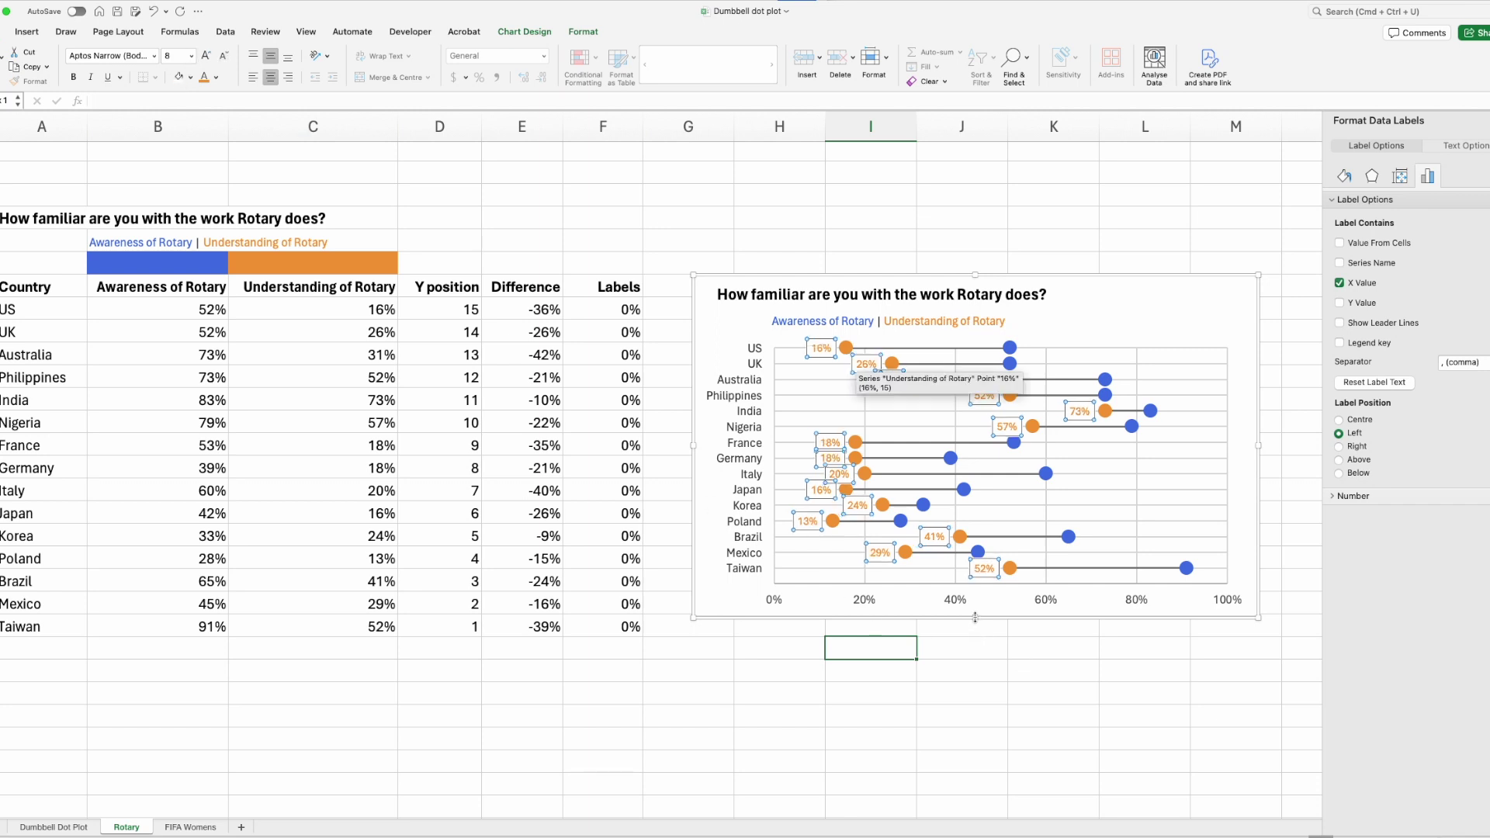
{"action": "left_click_drag", "start_coordinate": [975, 619], "coordinate": [976, 648]}
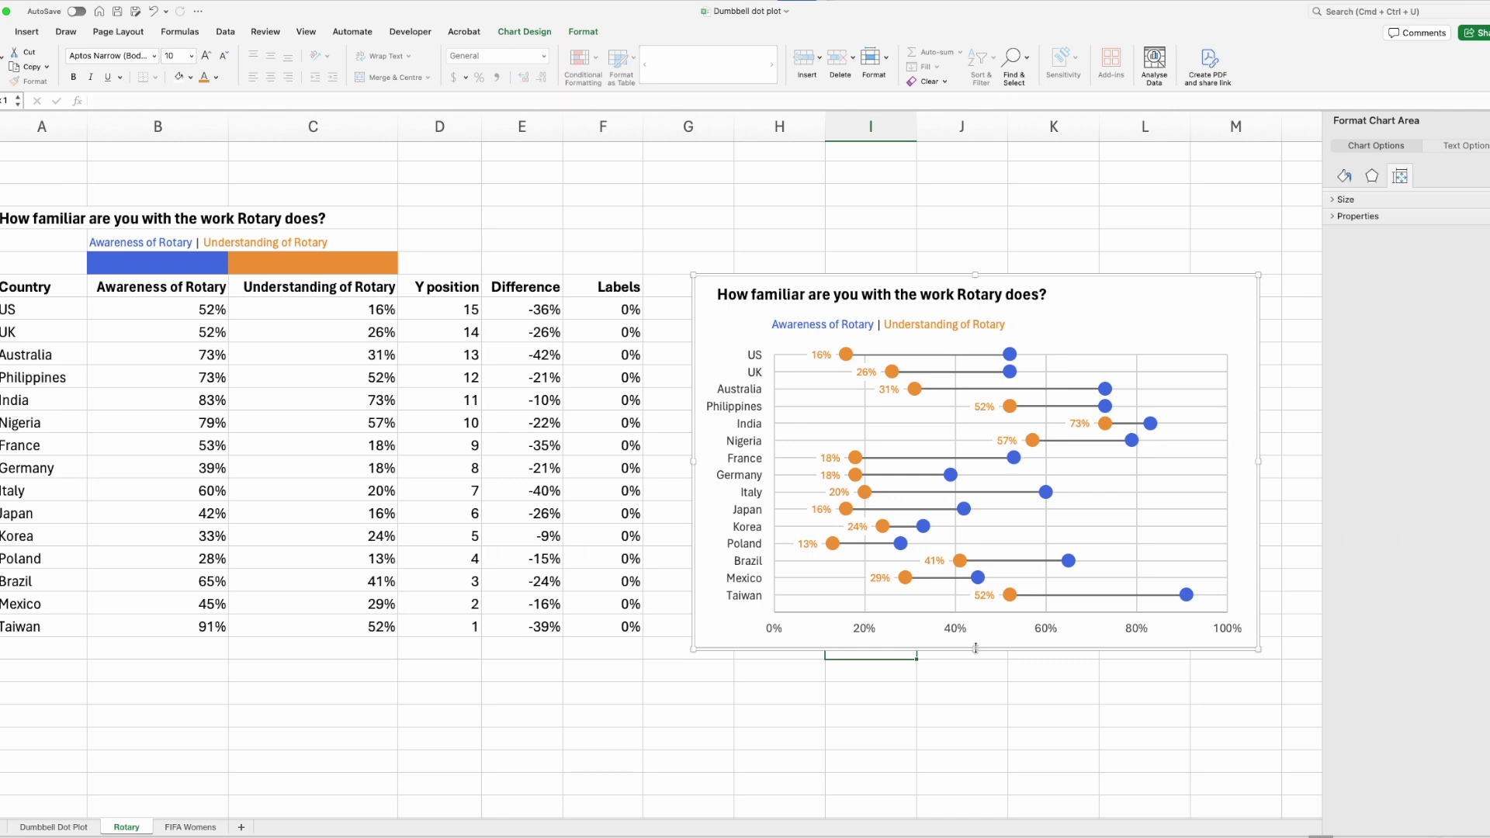
{"action": "left_click", "coordinate": [1010, 355]}
Step: Add blue-series data labels showing X Value percentages with Y Value turned off
{"action": "right_click", "coordinate": [1010, 356]}
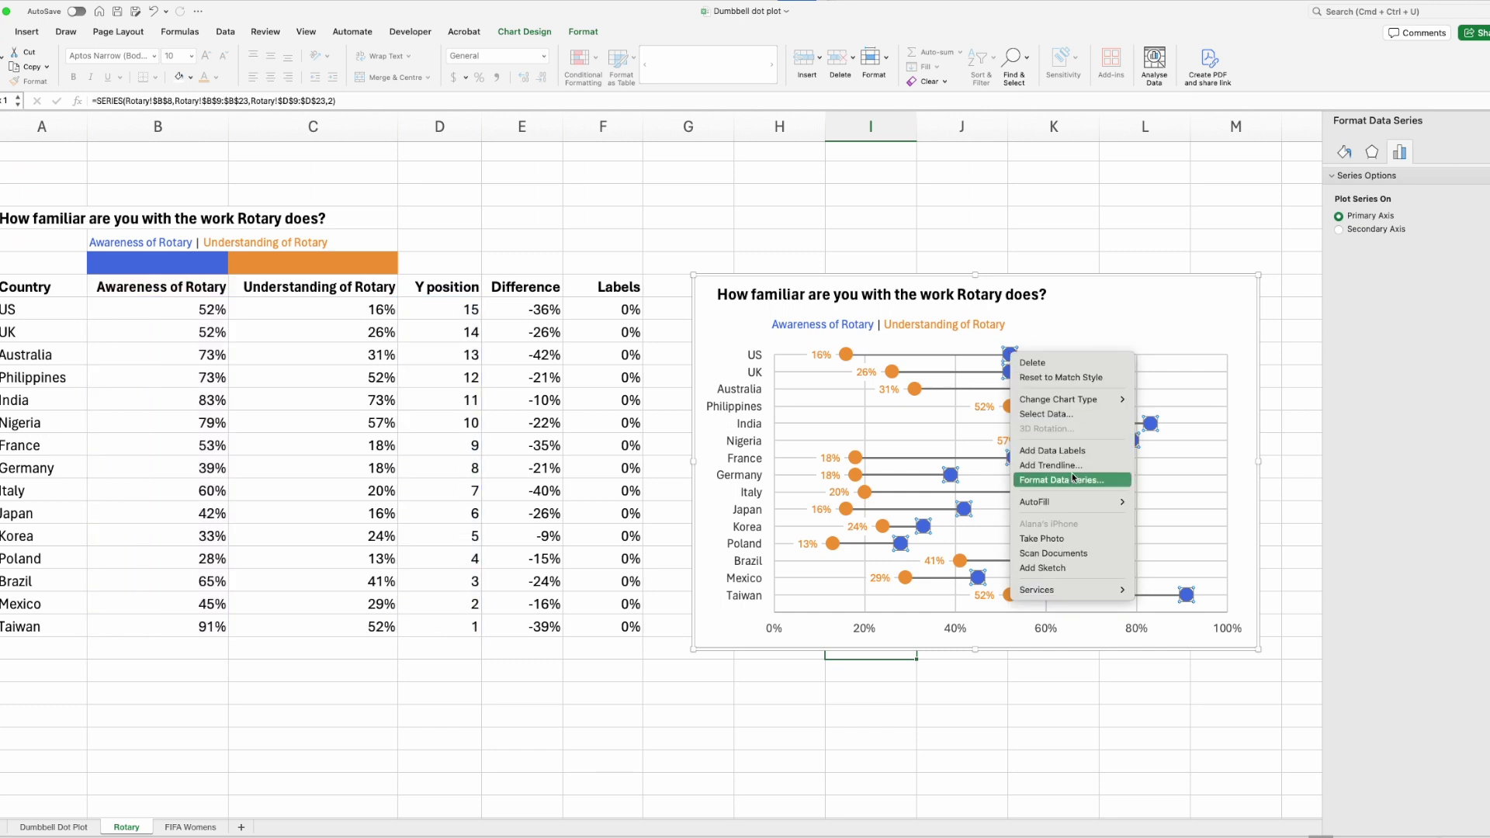
{"action": "left_click", "coordinate": [1055, 451]}
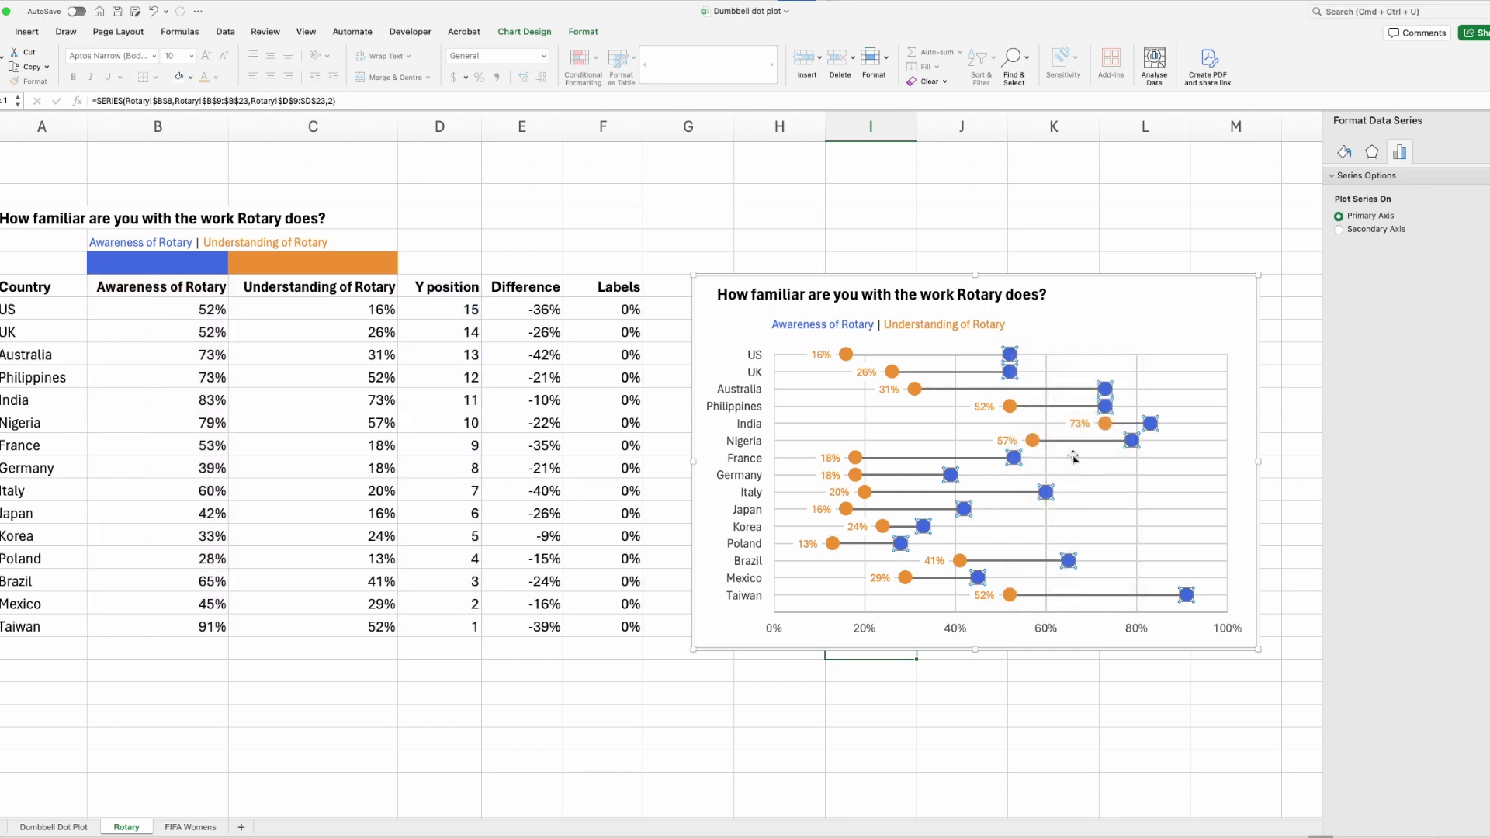
{"action": "left_click", "coordinate": [1035, 358]}
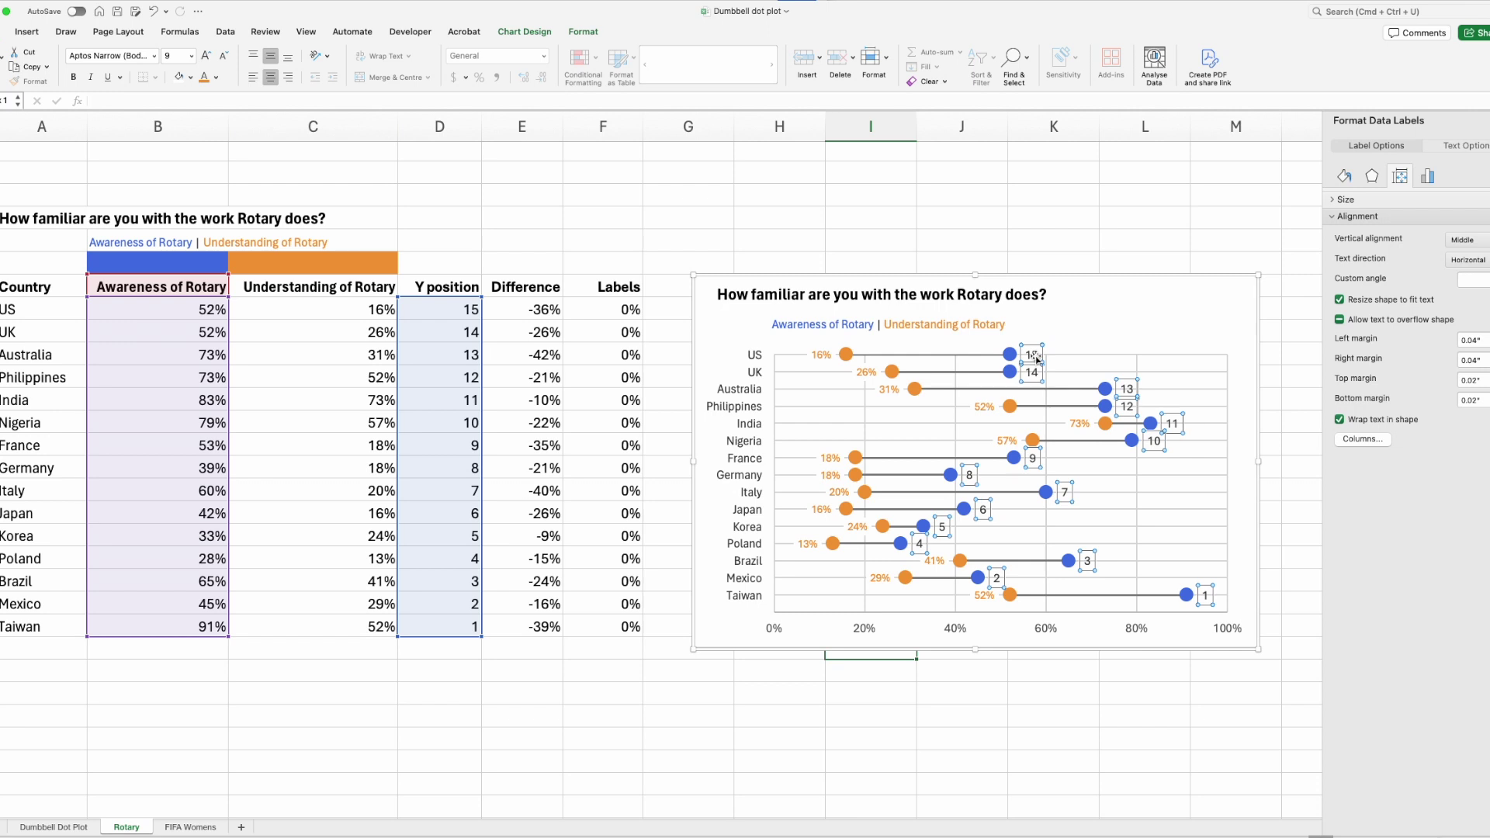
{"action": "right_click", "coordinate": [1035, 358]}
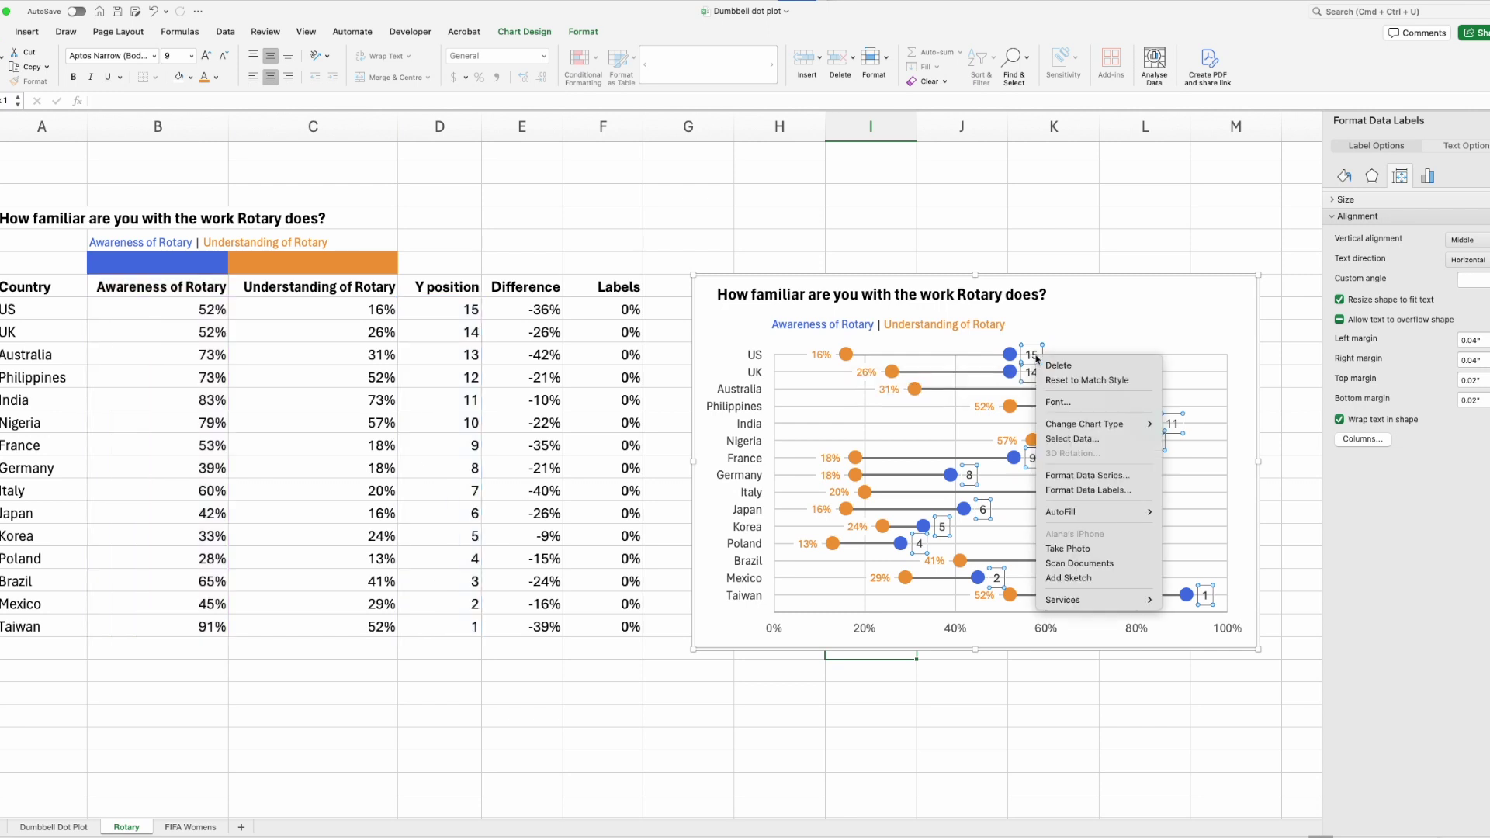
{"action": "left_click", "coordinate": [1075, 492]}
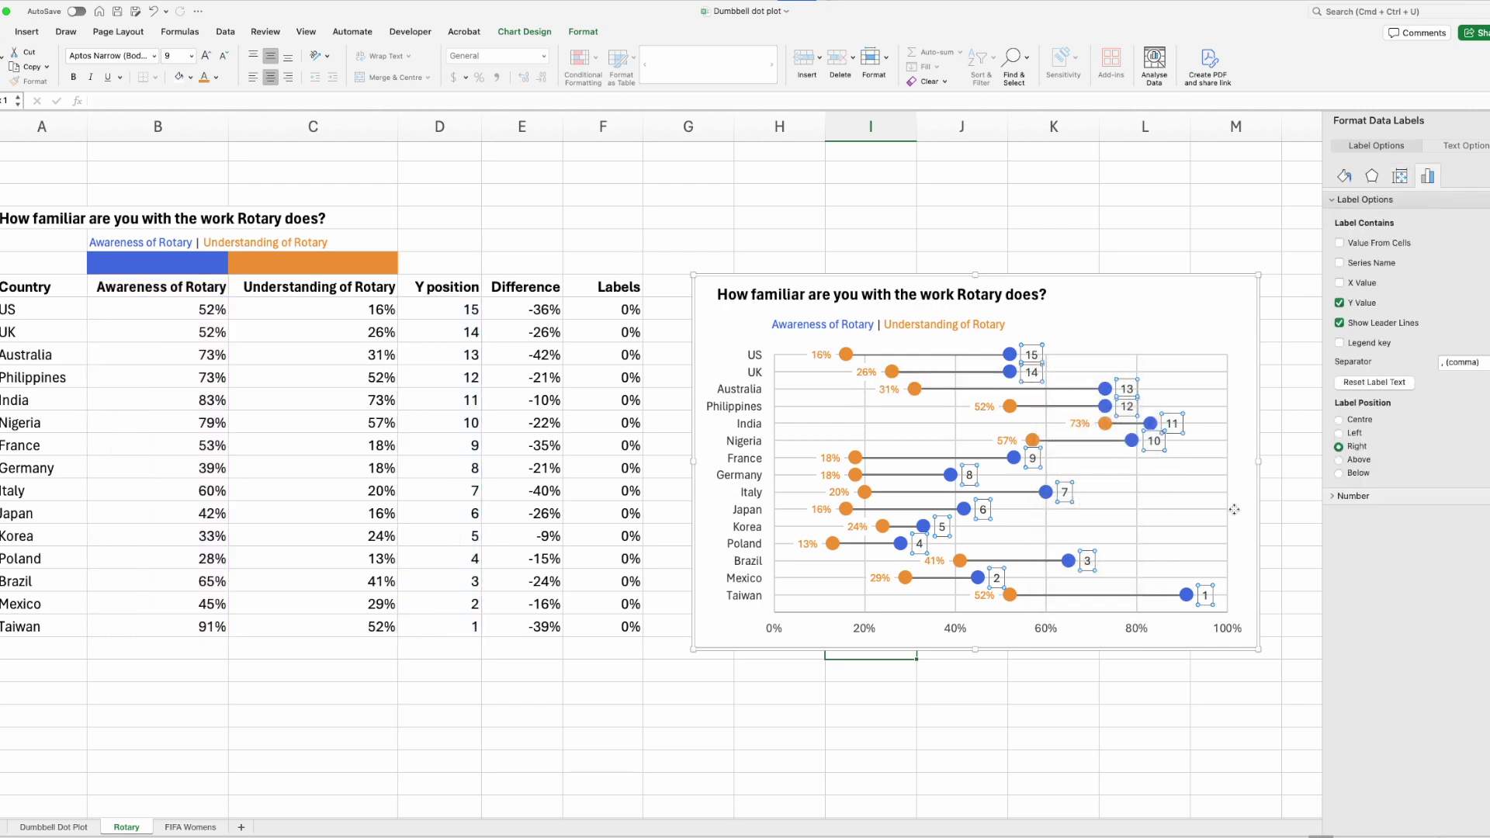
{"action": "left_click", "coordinate": [1340, 302]}
{"action": "left_click", "coordinate": [1340, 322]}
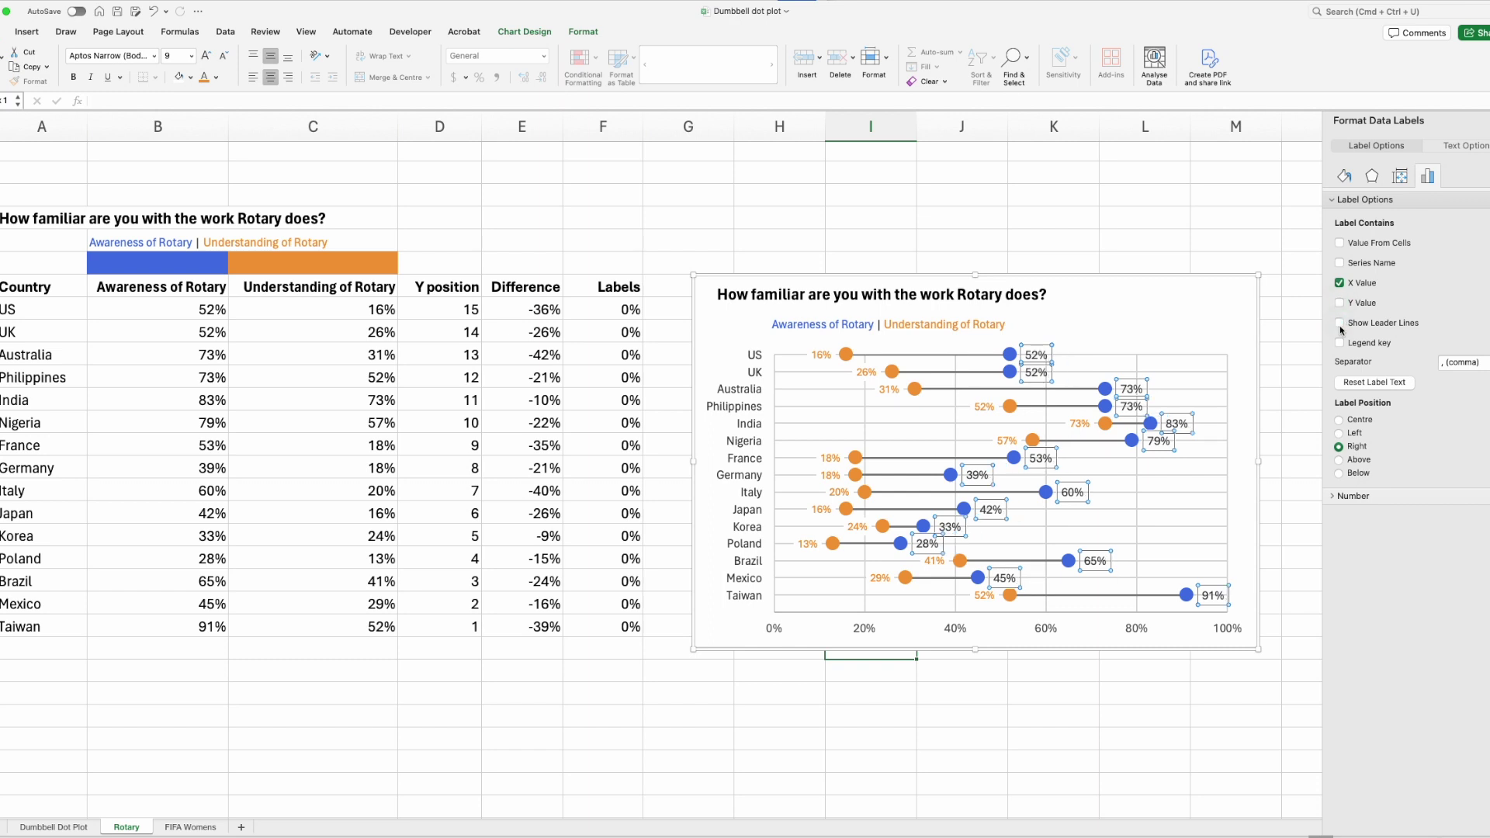
Step: Colour the blue labels blue and reduce their font size to 8
{"action": "left_click", "coordinate": [215, 77]}
{"action": "left_click", "coordinate": [222, 263]}
{"action": "left_click", "coordinate": [223, 55]}
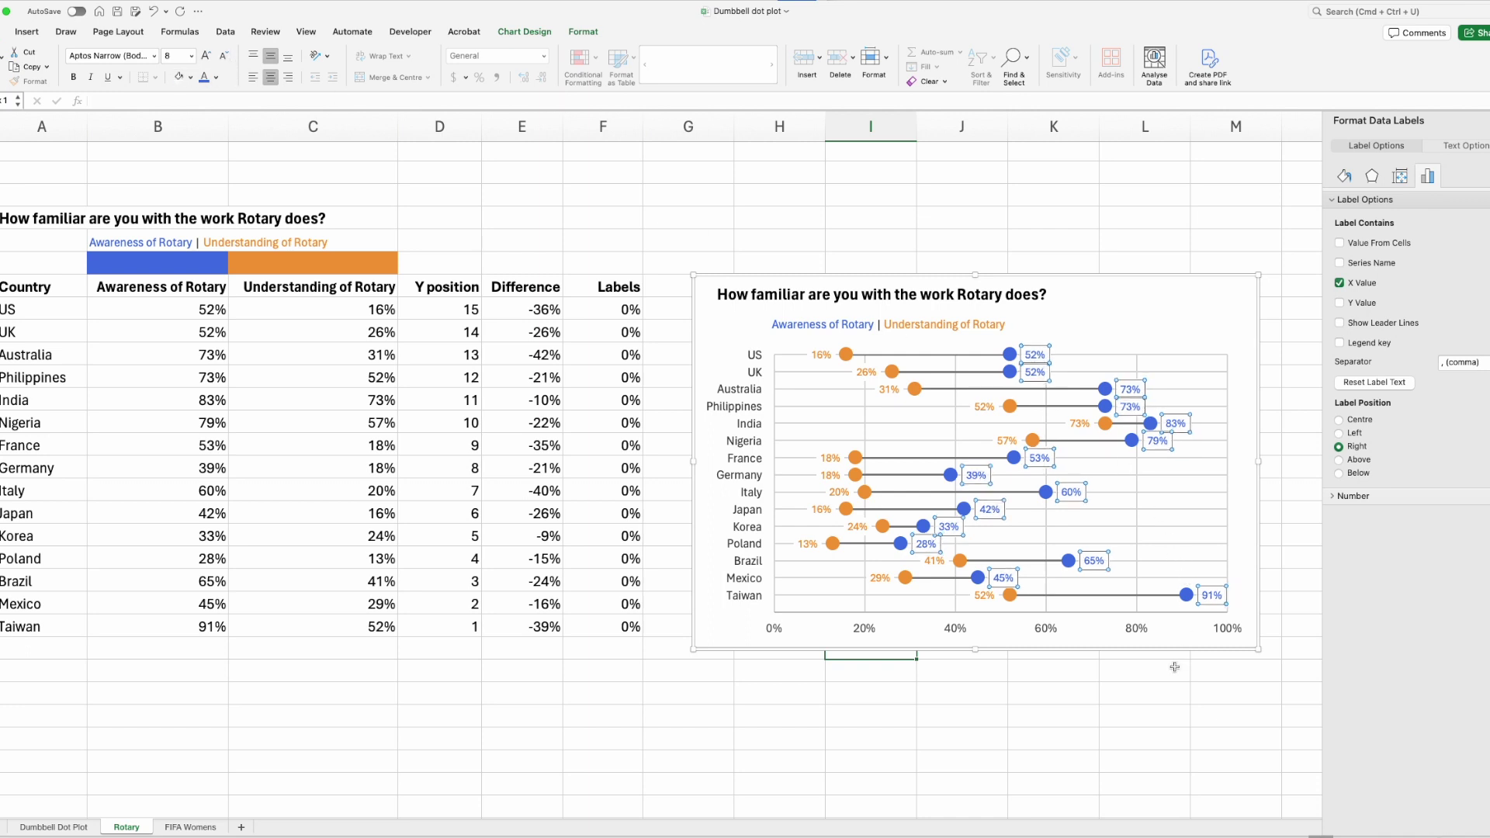
{"action": "left_click", "coordinate": [1157, 693]}
{"action": "scroll", "coordinate": [1158, 696], "scroll_direction": "right", "scroll_amount": 1}
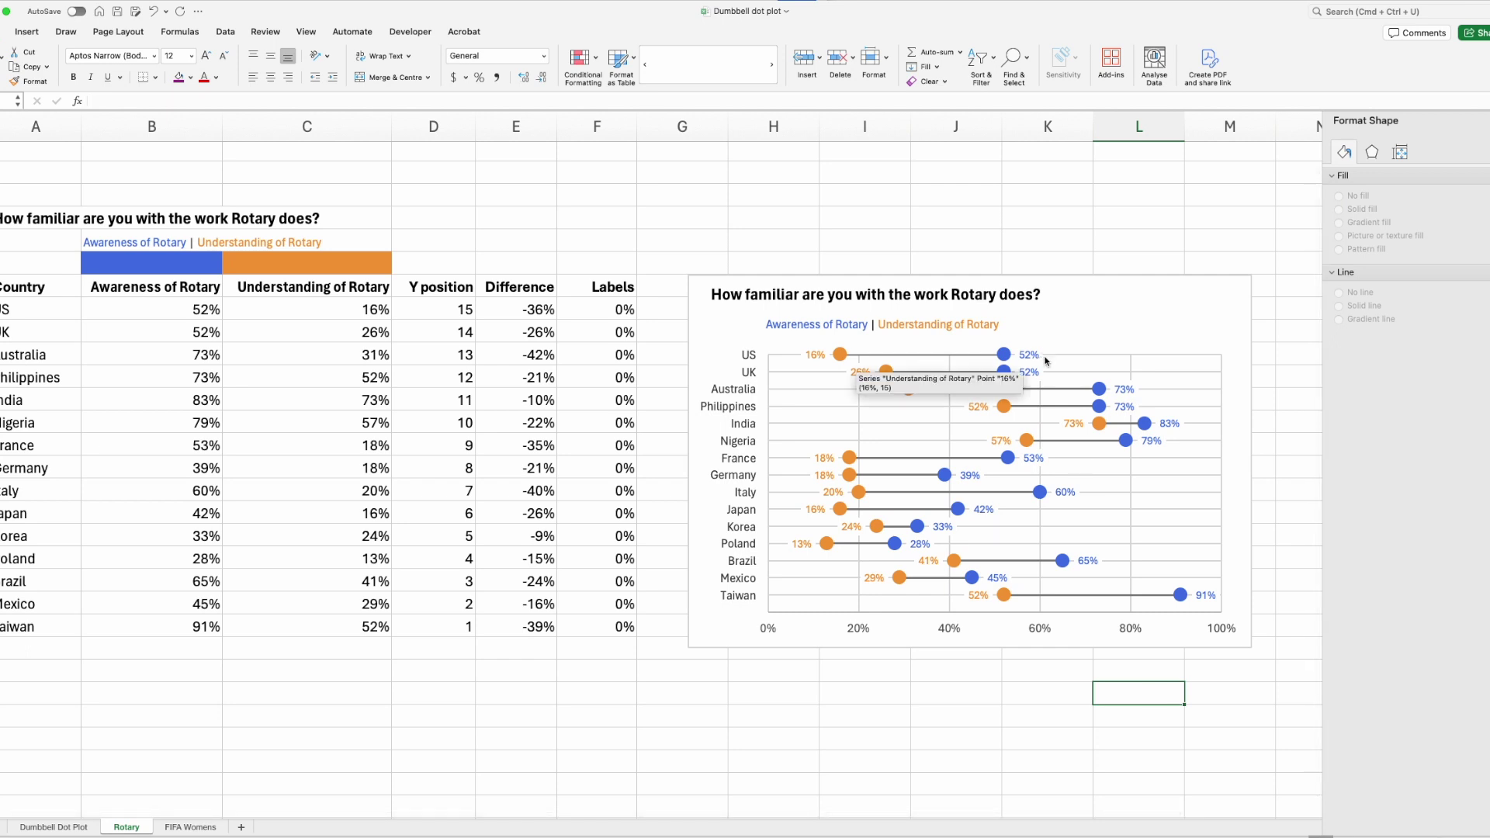
Step: Delete the horizontal value axis and the vertical major gridlines
{"action": "left_click", "coordinate": [861, 631]}
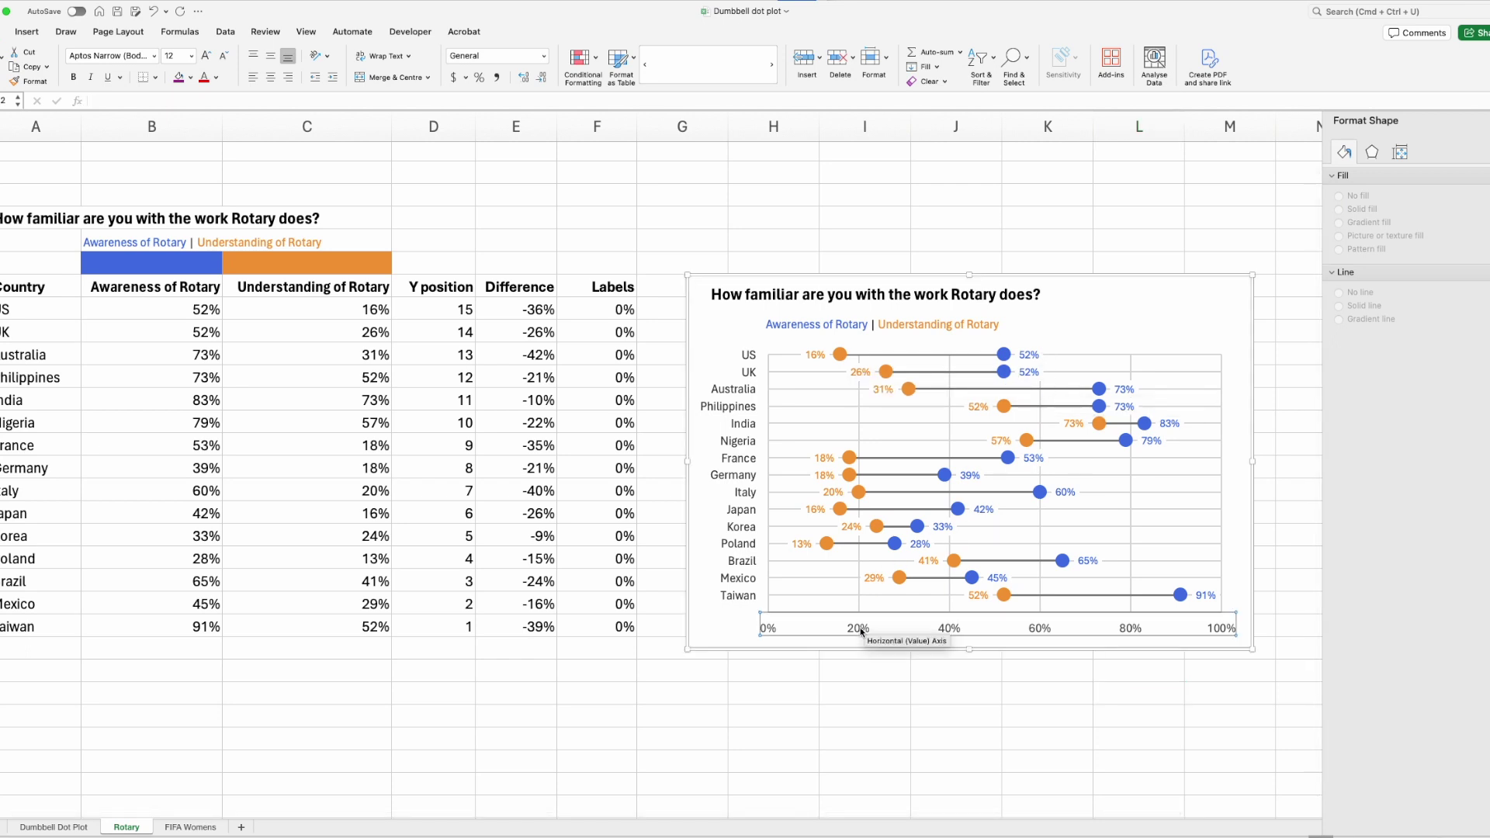
{"action": "key", "text": "Delete"}
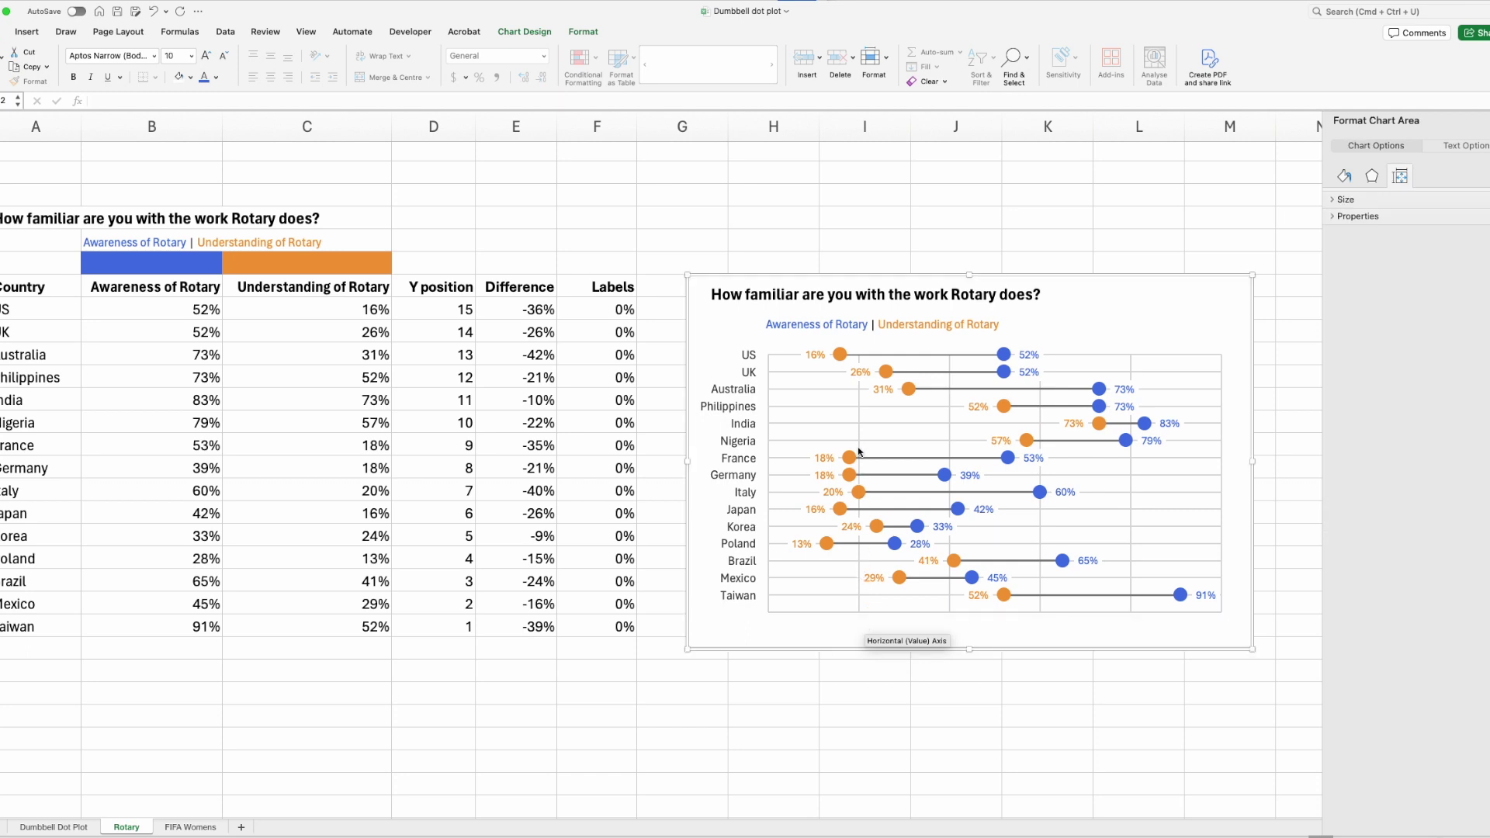
{"action": "left_click", "coordinate": [859, 433]}
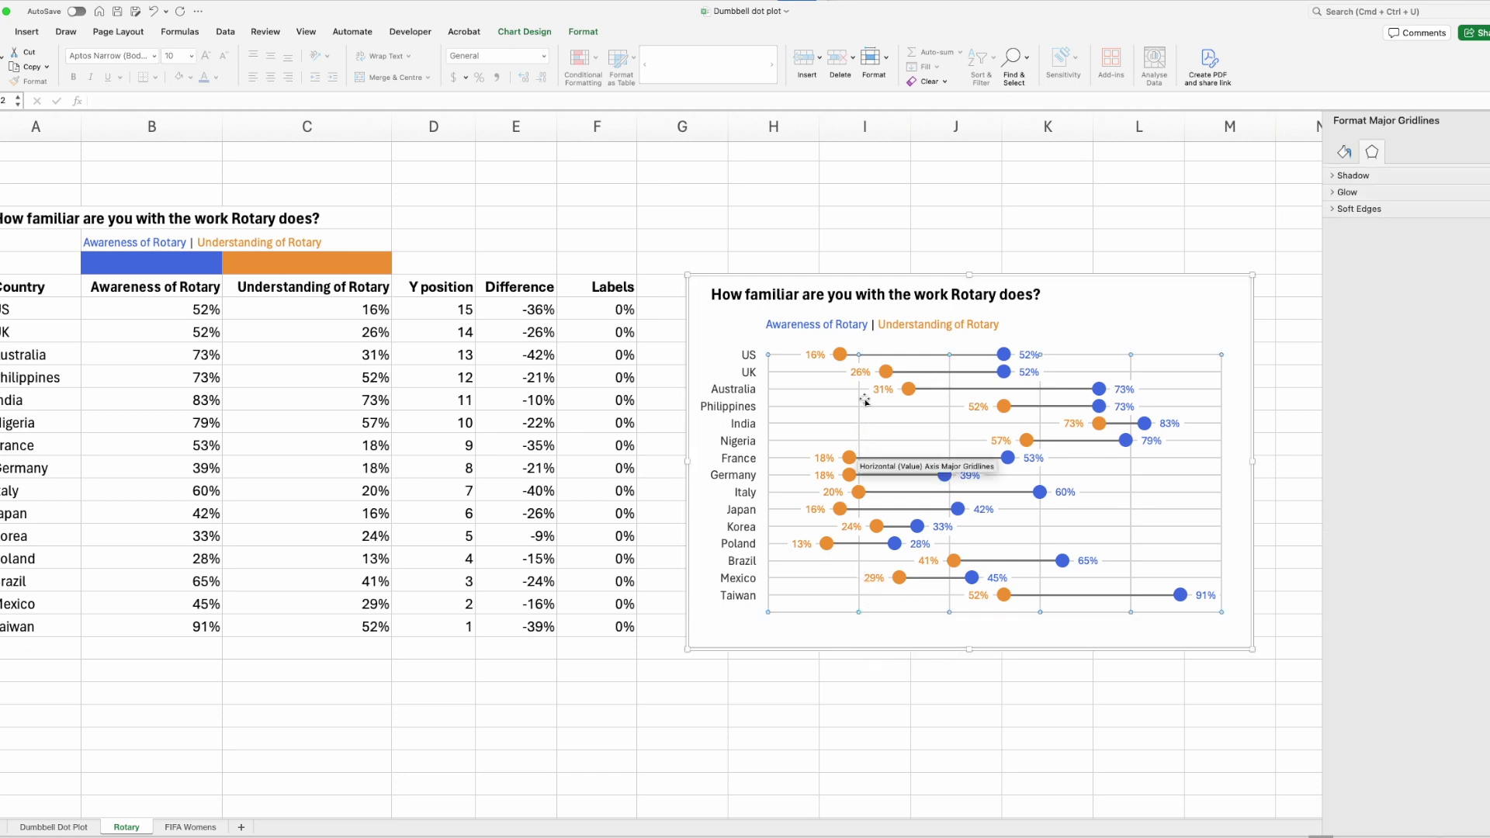
{"action": "key", "text": "Delete"}
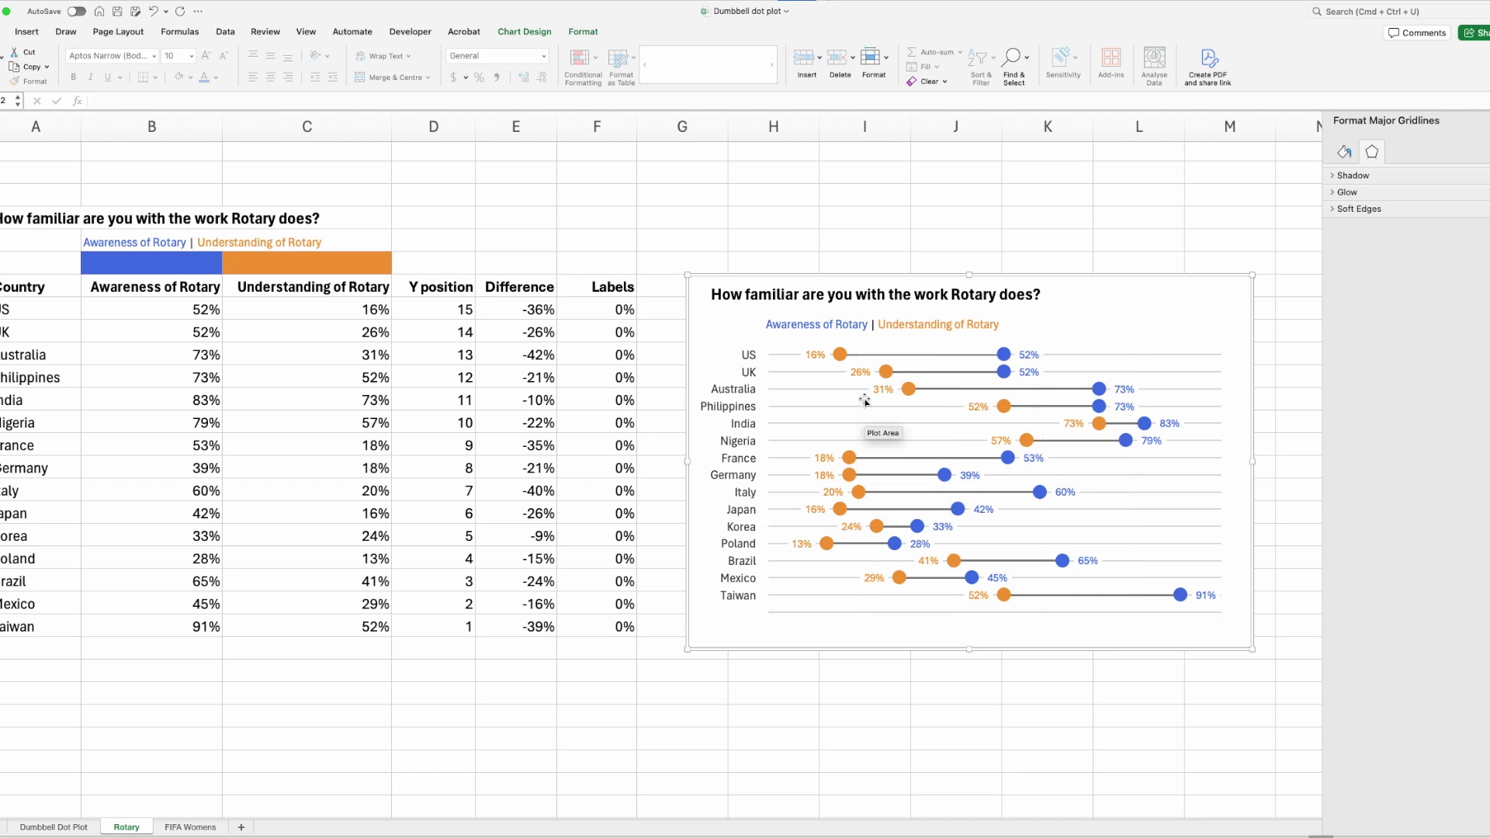